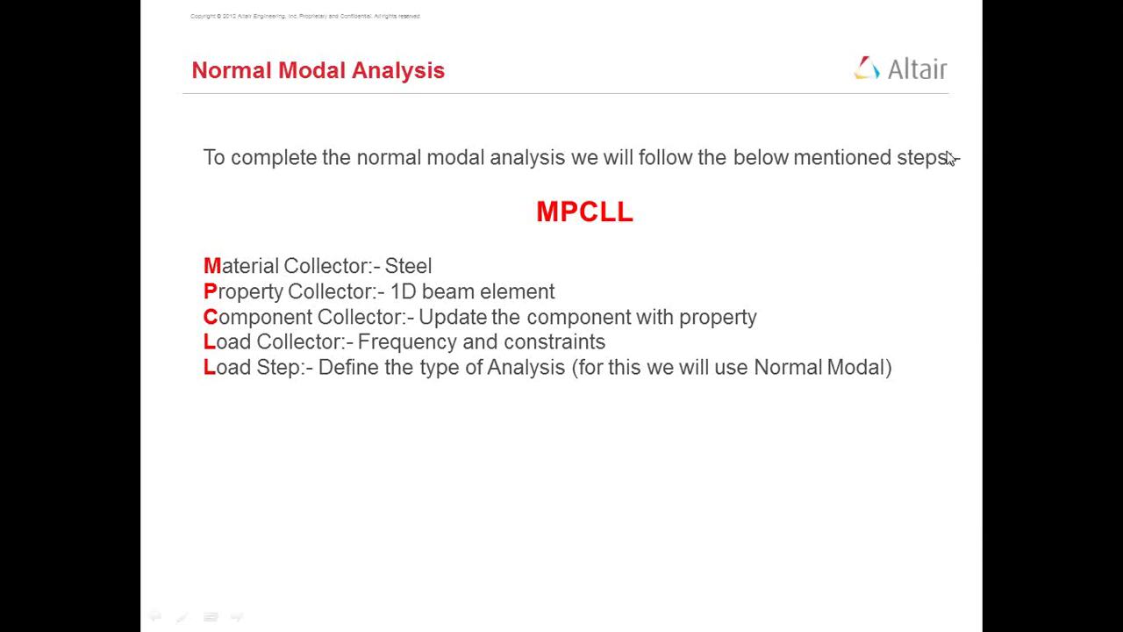
Step: Switch to HyperMesh and set the user profile to RADIOSS with the BulkData format
key(alt+Tab)
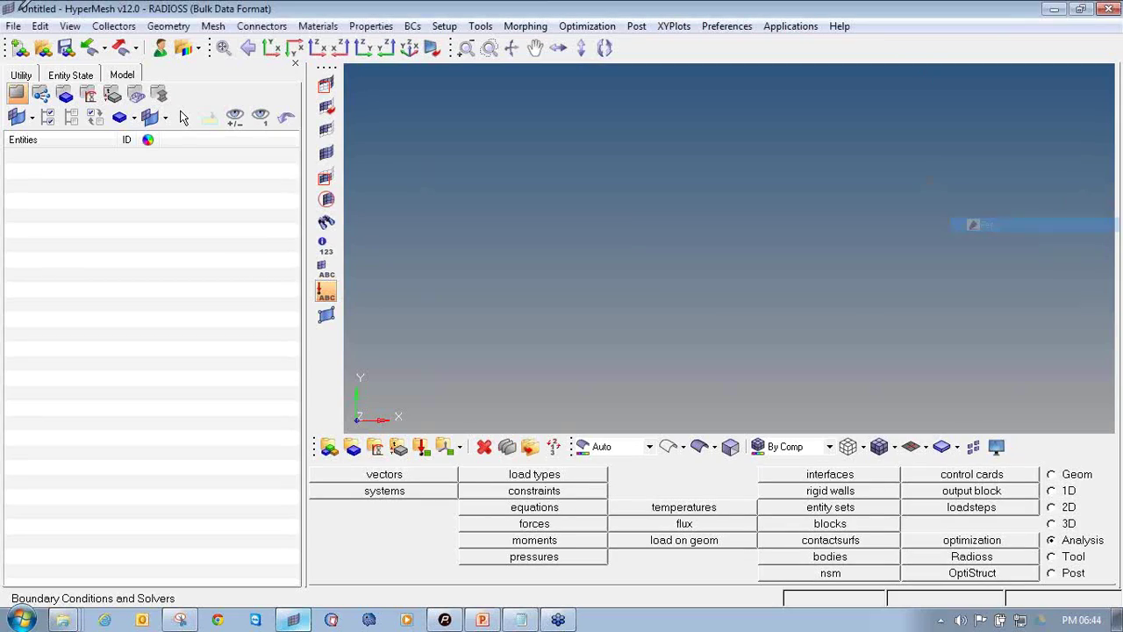
mouse_move(98, 36)
mouse_down()
mouse_move(76, 58)
mouse_move(107, 63)
mouse_move(111, 39)
mouse_up()
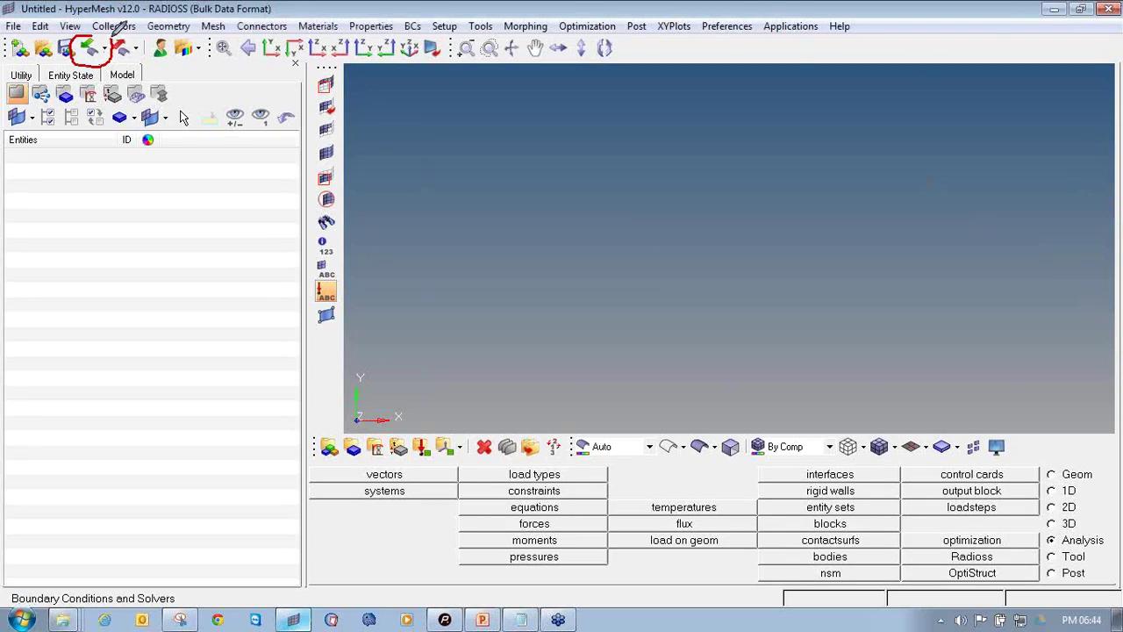
right_click(1097, 197)
click(1085, 210)
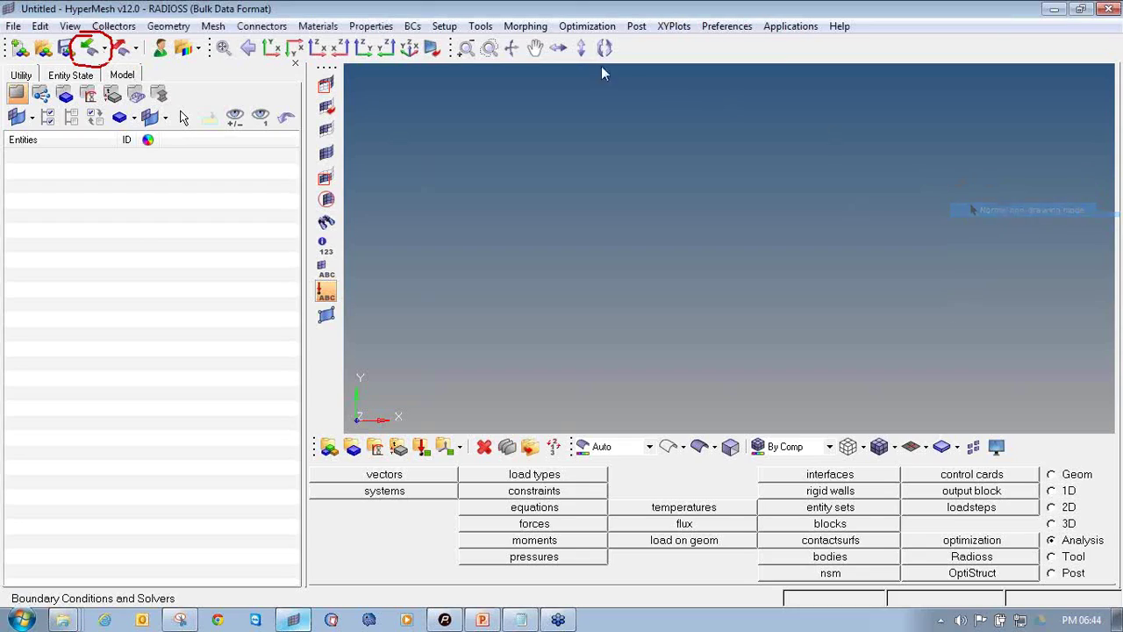
click(88, 52)
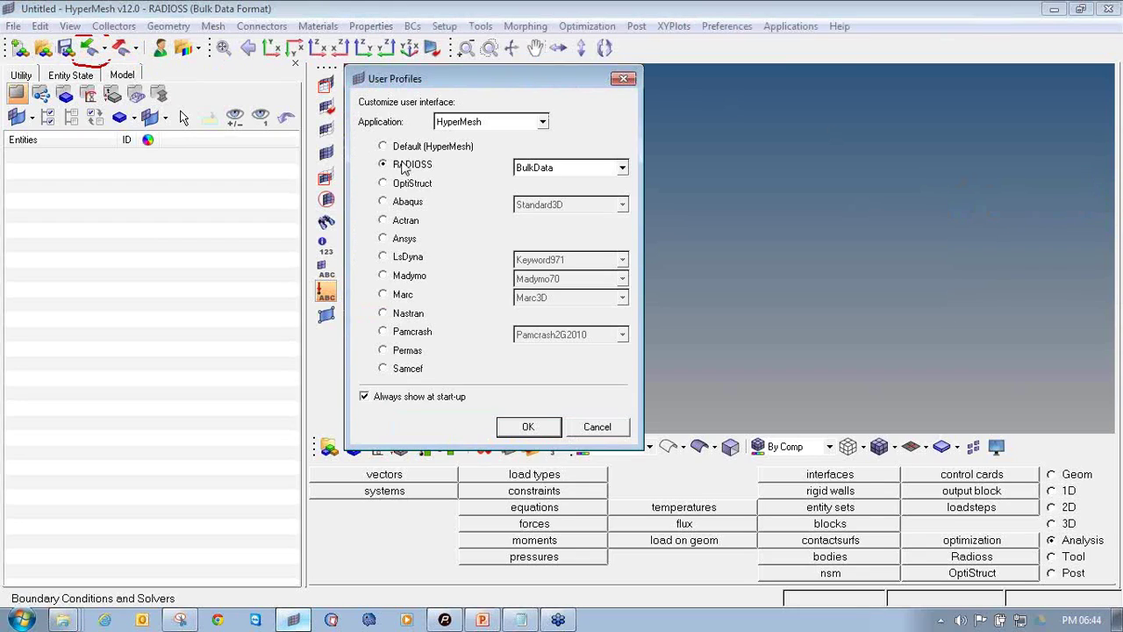
click(567, 168)
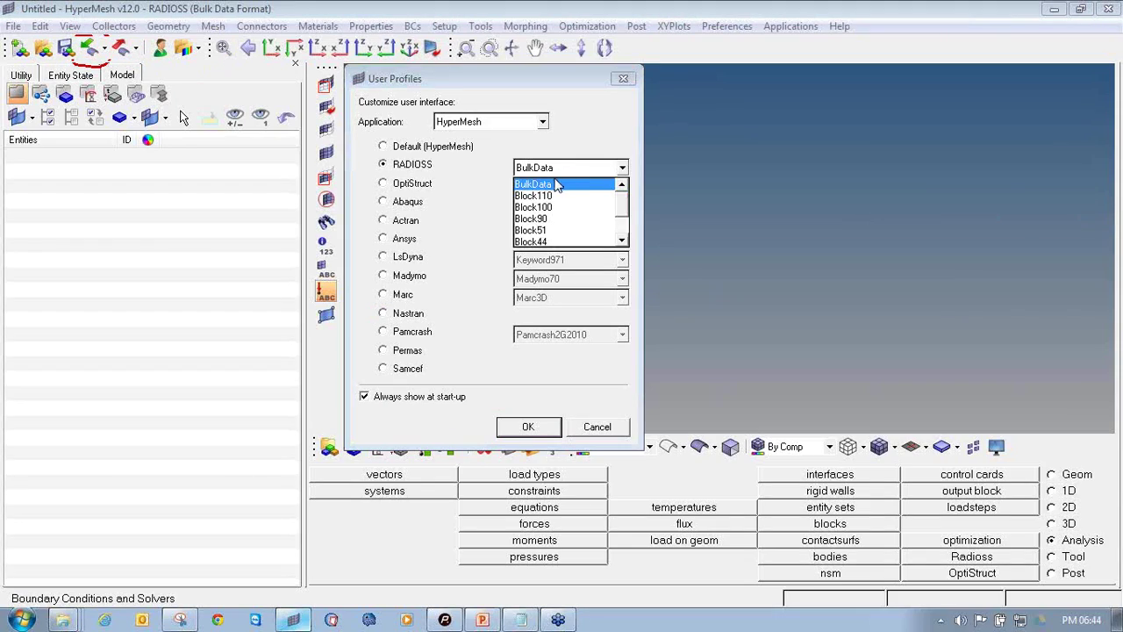
click(550, 185)
click(527, 427)
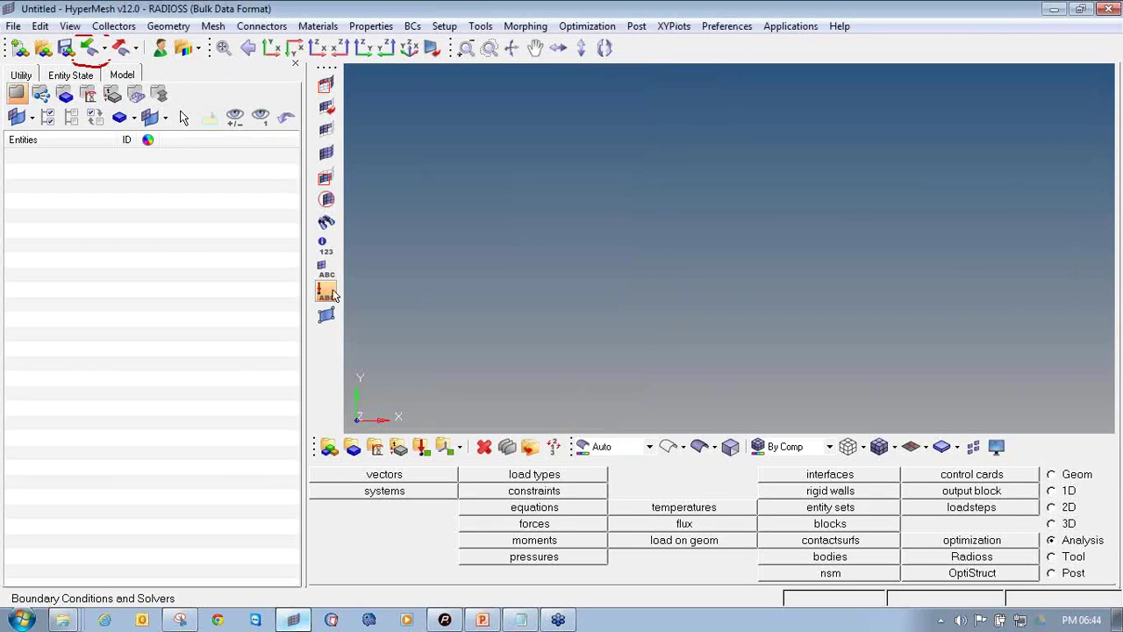
Step: Open the import options for CAD geometry
click(90, 48)
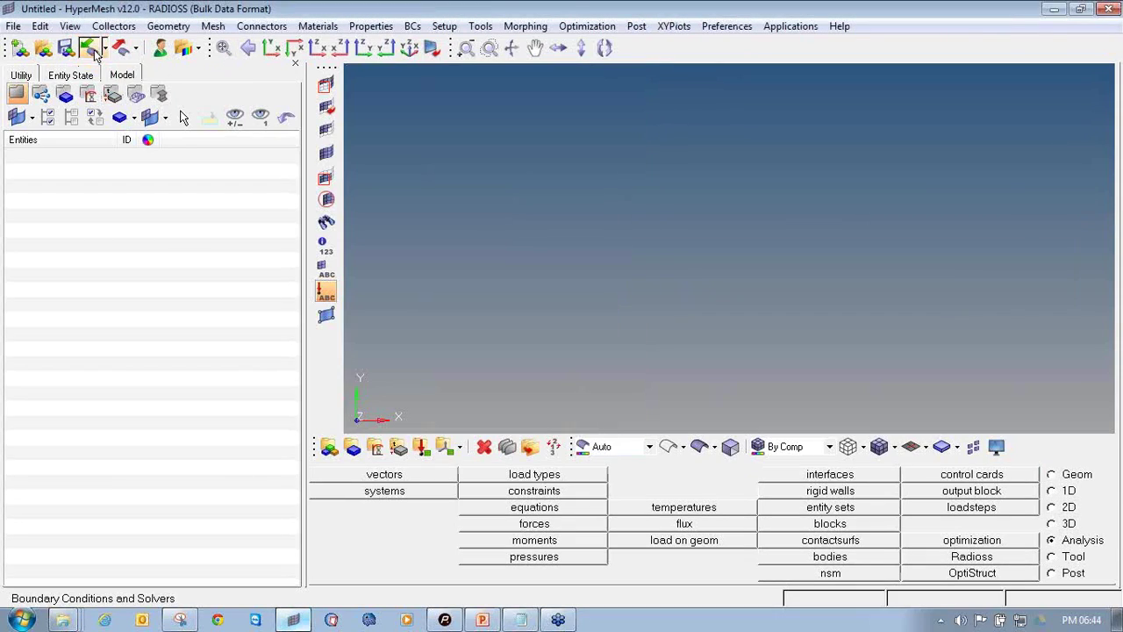
click(104, 51)
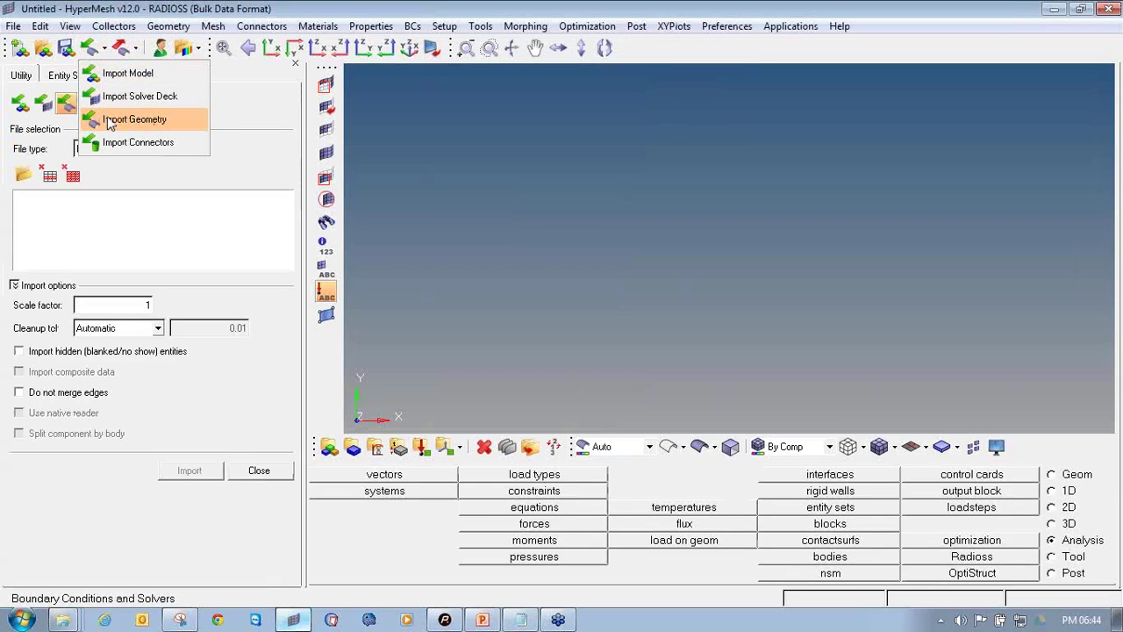
click(159, 118)
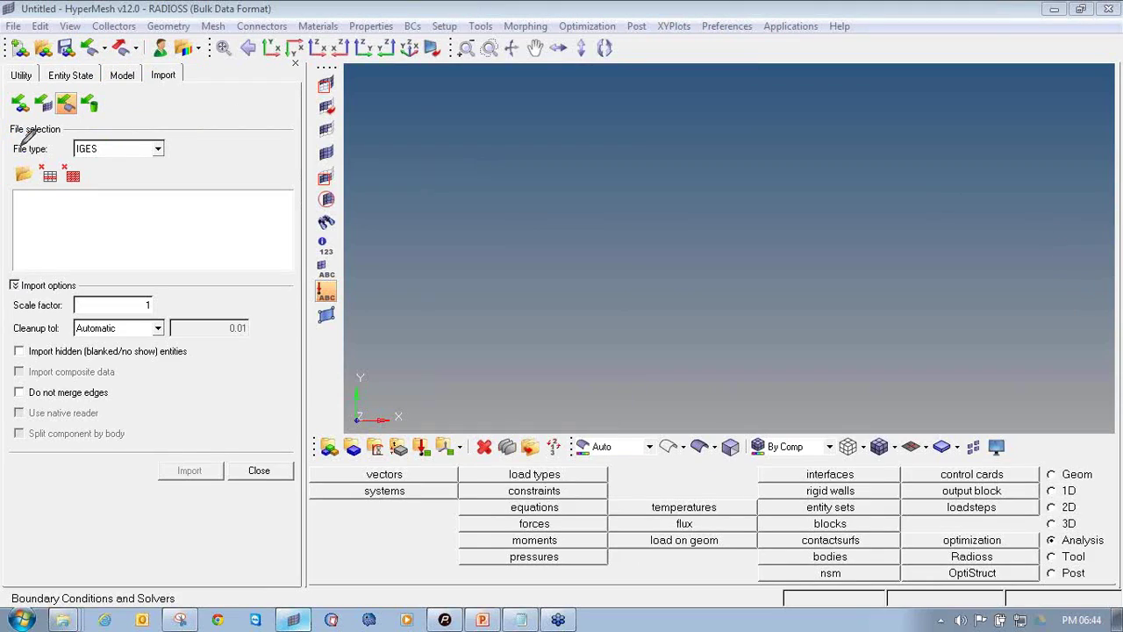
mouse_move(24, 172)
mouse_down()
mouse_move(35, 159)
mouse_move(172, 155)
mouse_up()
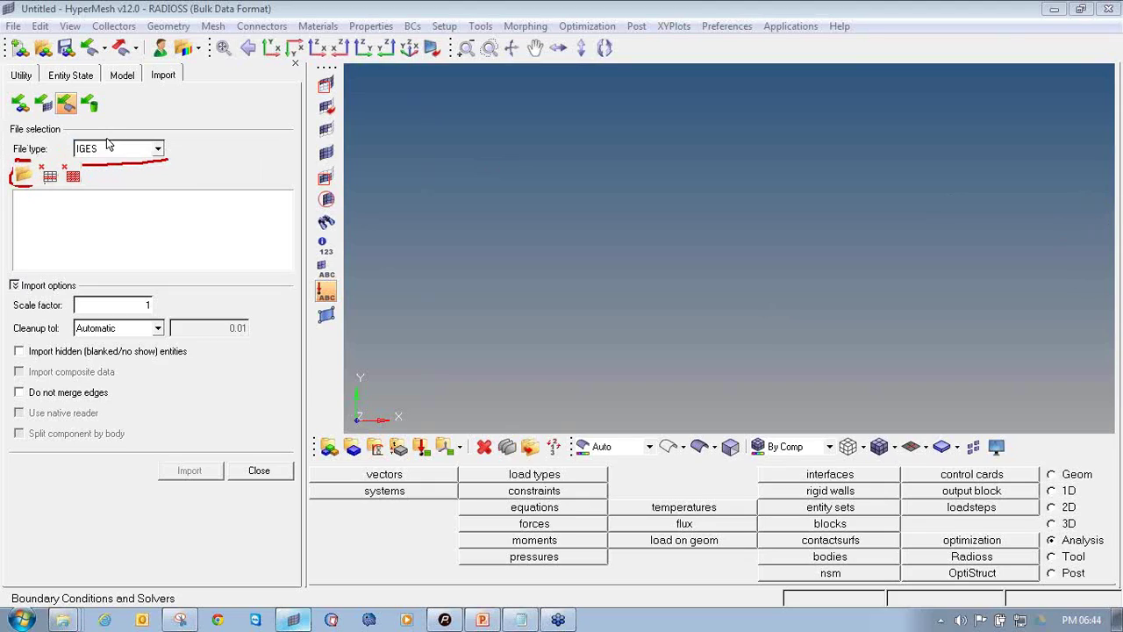
Step: Review the file types available for geometry import and choose IGES
click(158, 150)
click(157, 166)
click(157, 166)
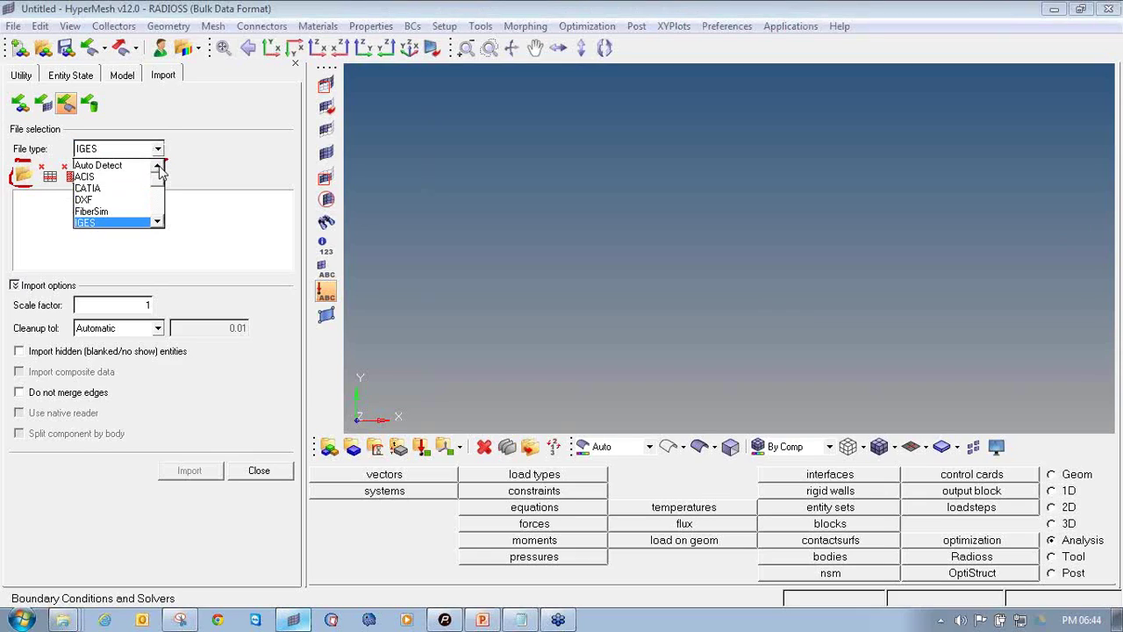
click(158, 225)
click(158, 225)
click(158, 224)
click(158, 225)
click(158, 225)
click(158, 224)
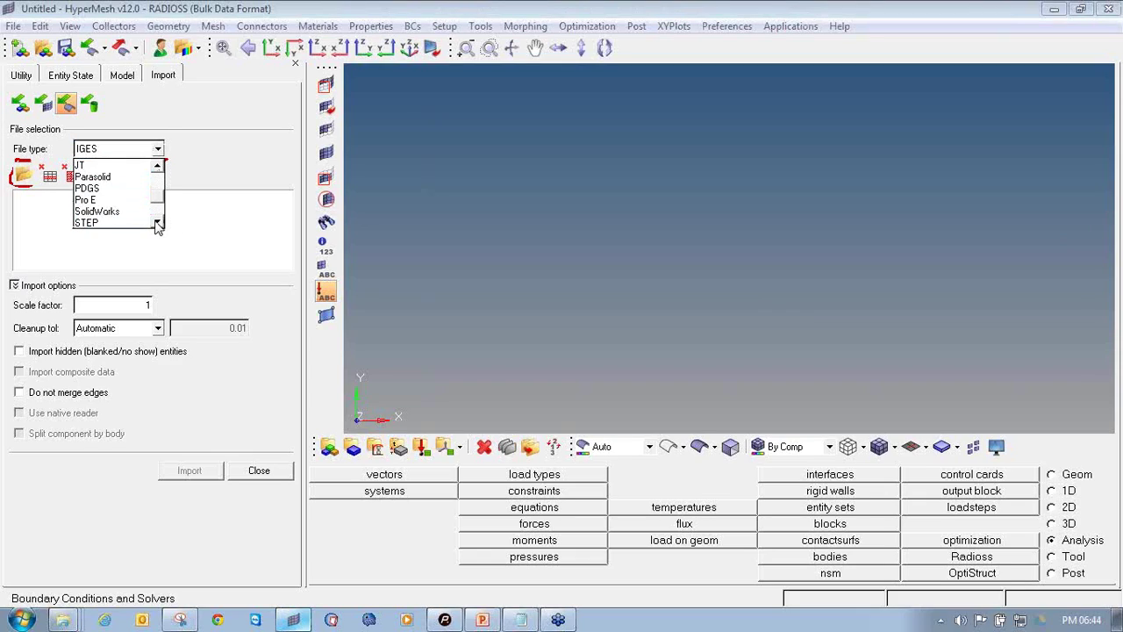
click(158, 225)
click(158, 225)
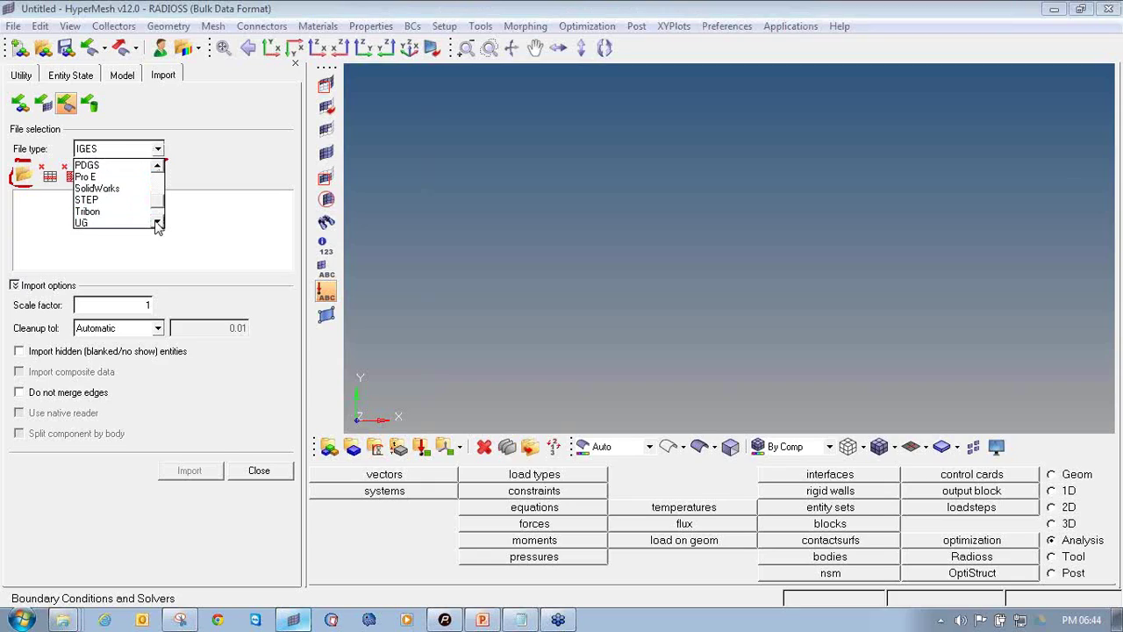
click(158, 225)
click(158, 225)
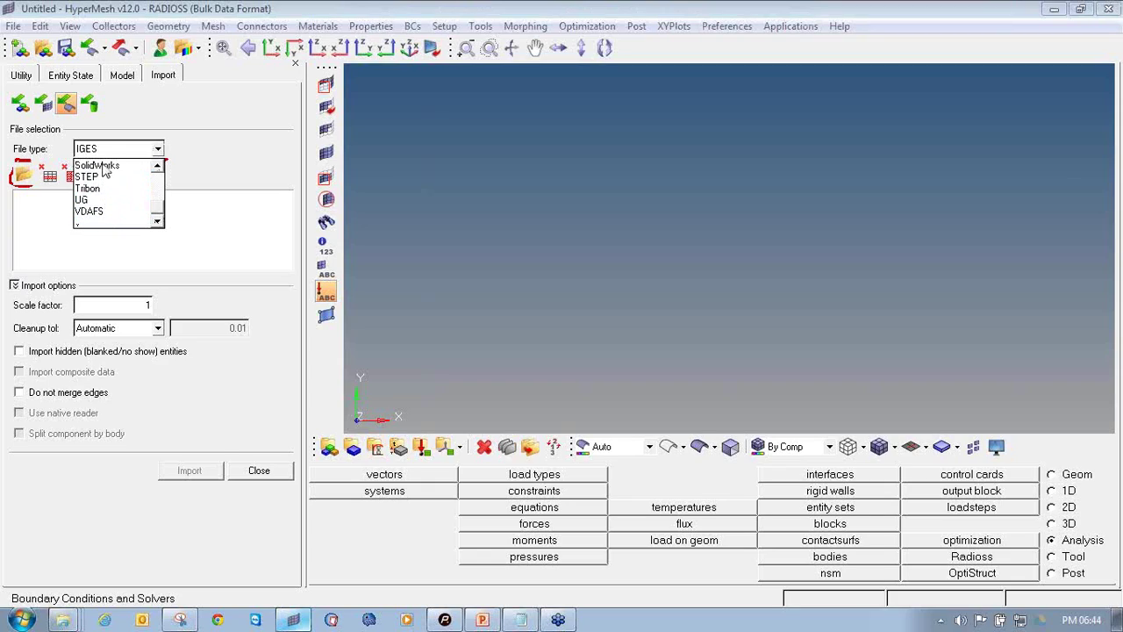
scroll(107, 180, up, 3)
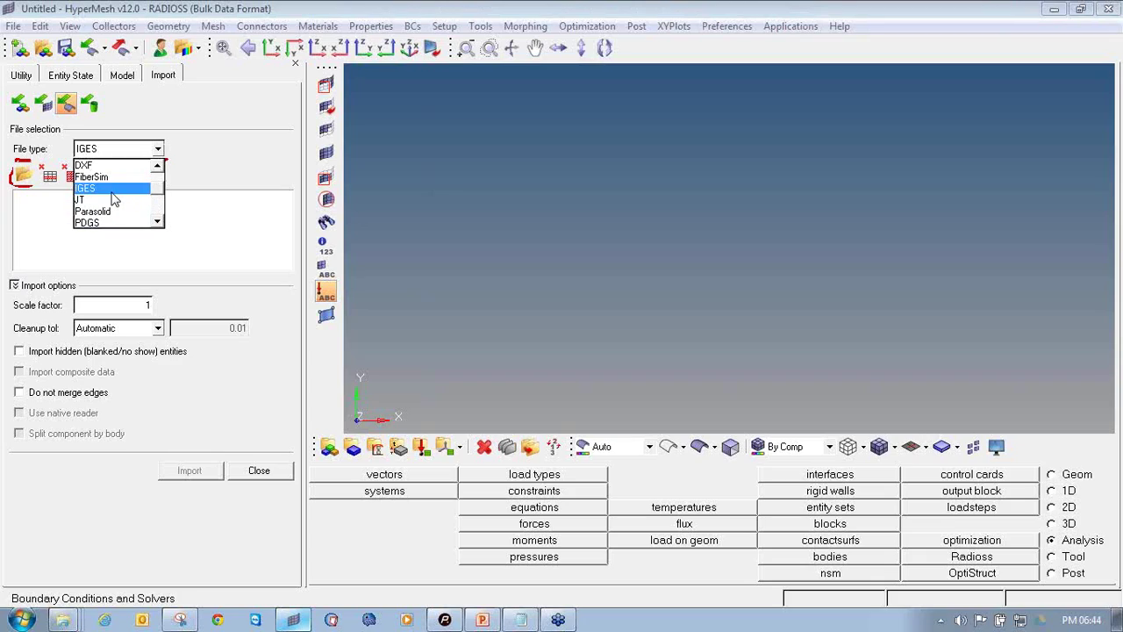
click(112, 191)
Step: Import the roll cage geometry from roll_cage_line_data.iges in the roll_cage_1d folder and close the import settings
click(24, 176)
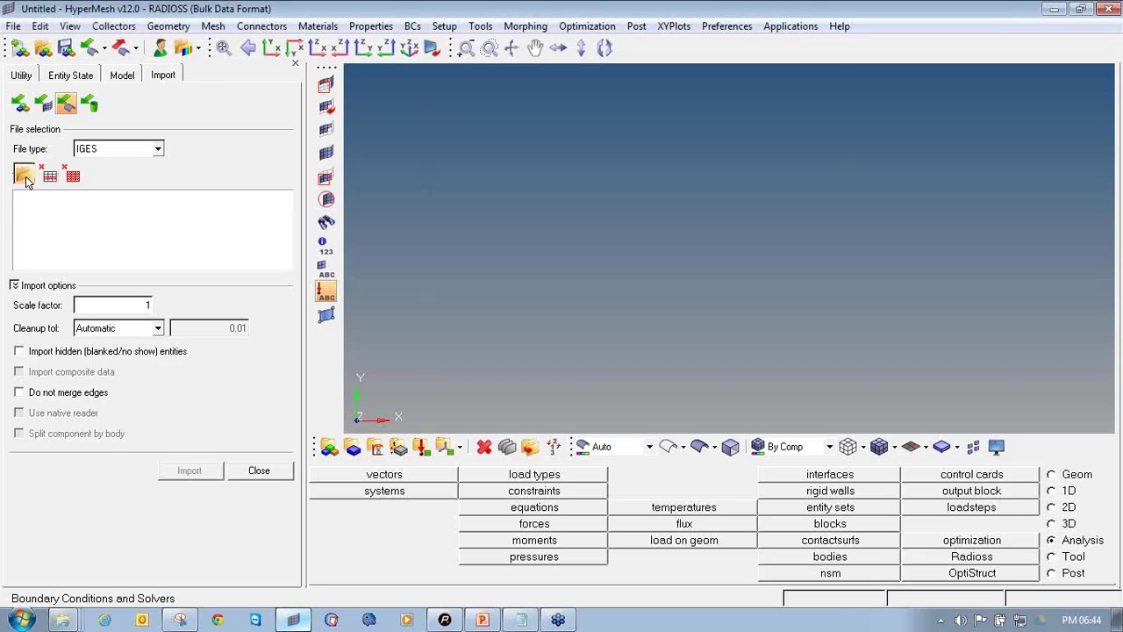
click(179, 88)
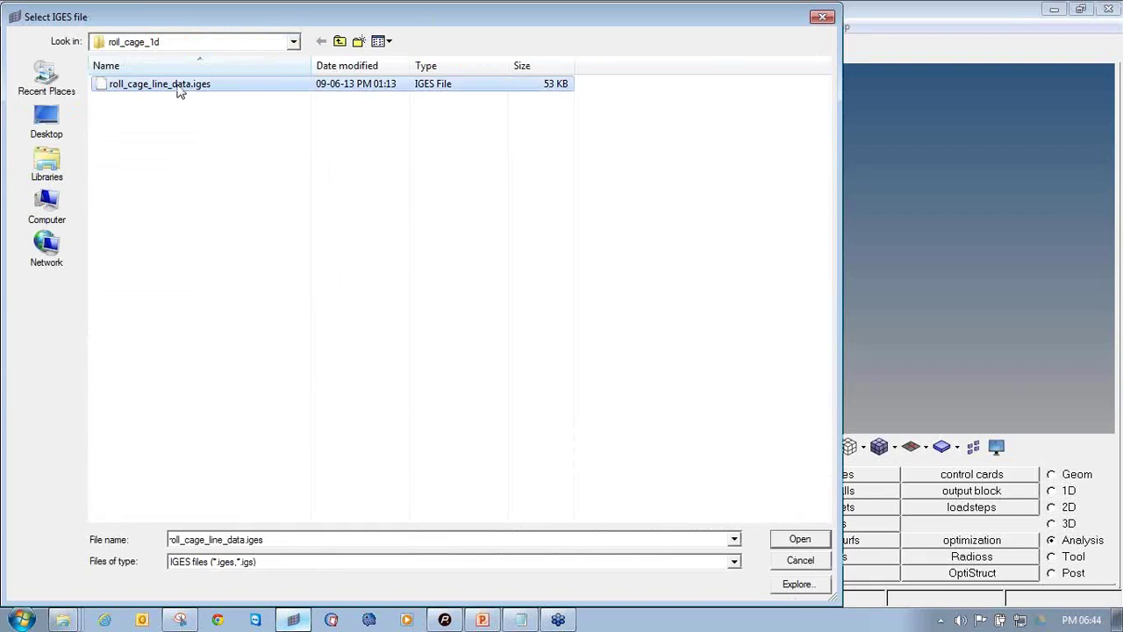
click(797, 541)
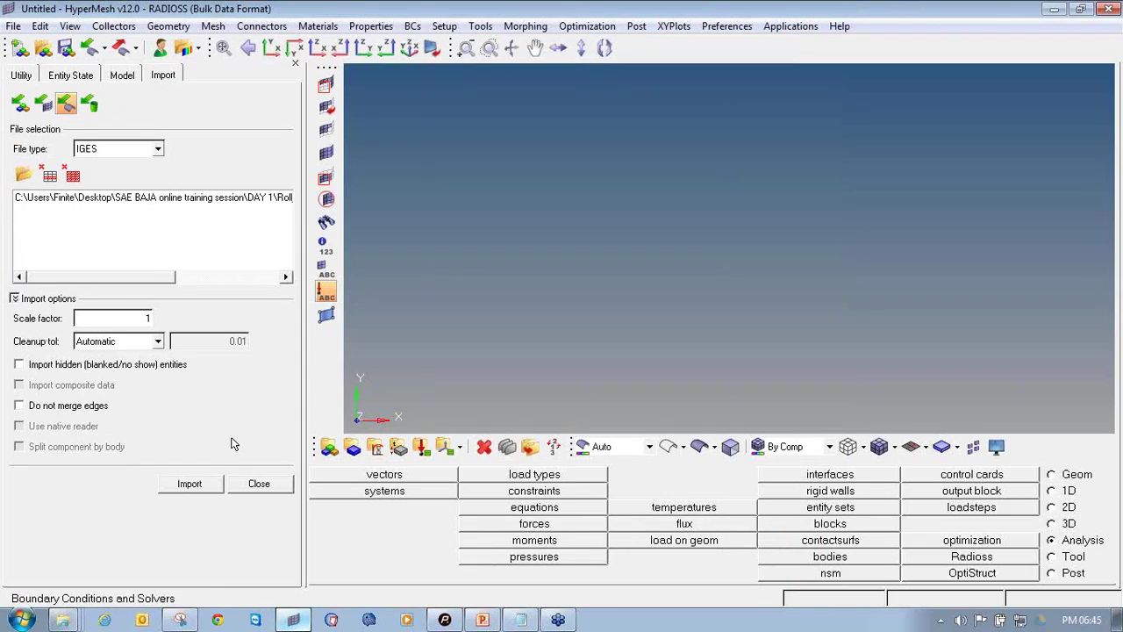
click(188, 486)
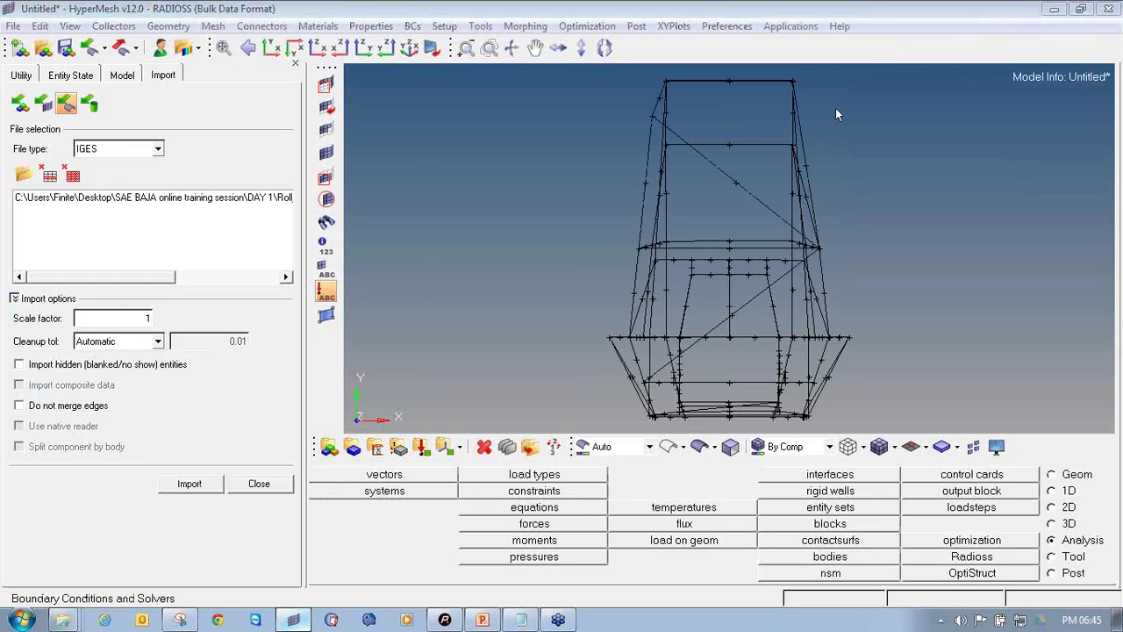
ctrl+drag(904, 225, 674, 296)
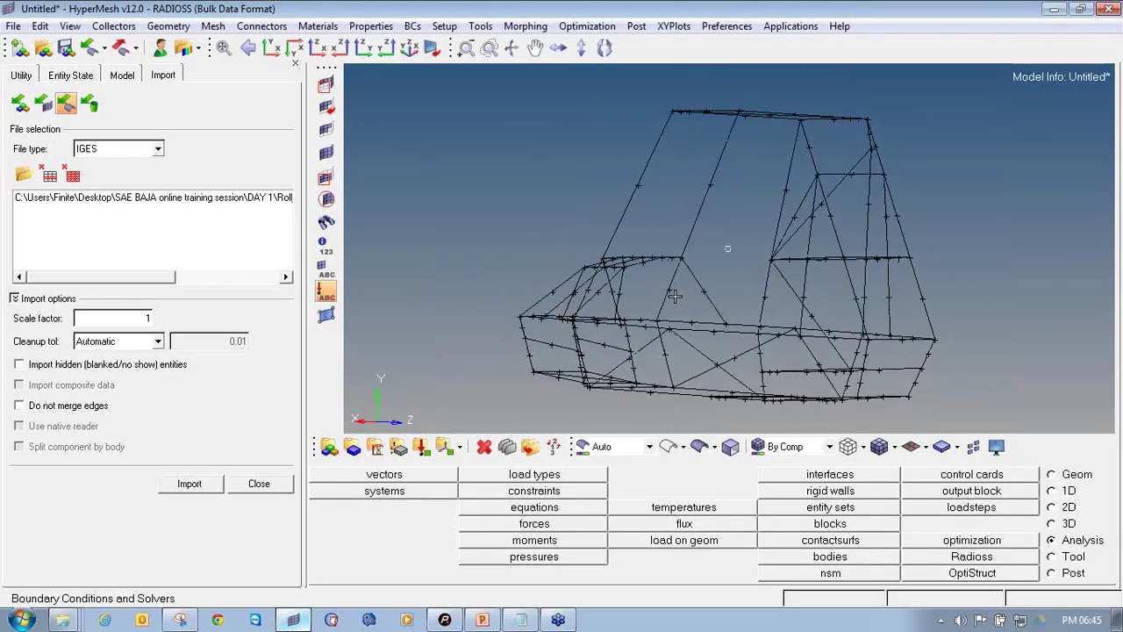
click(256, 484)
ctrl+drag(628, 223, 575, 227)
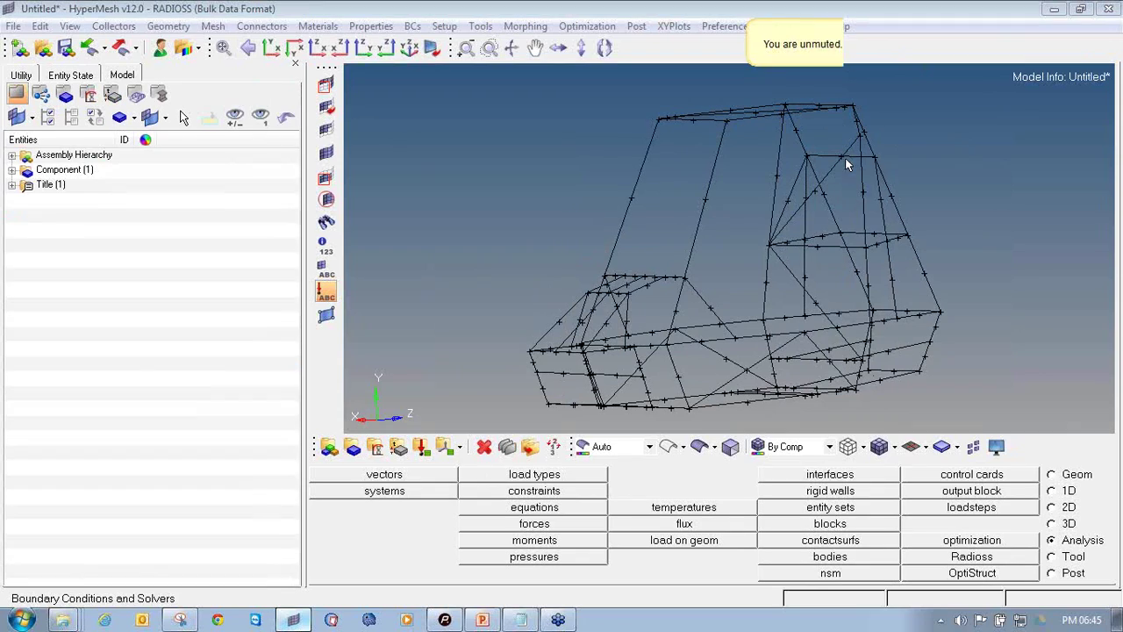
ctrl+drag(910, 219, 654, 246)
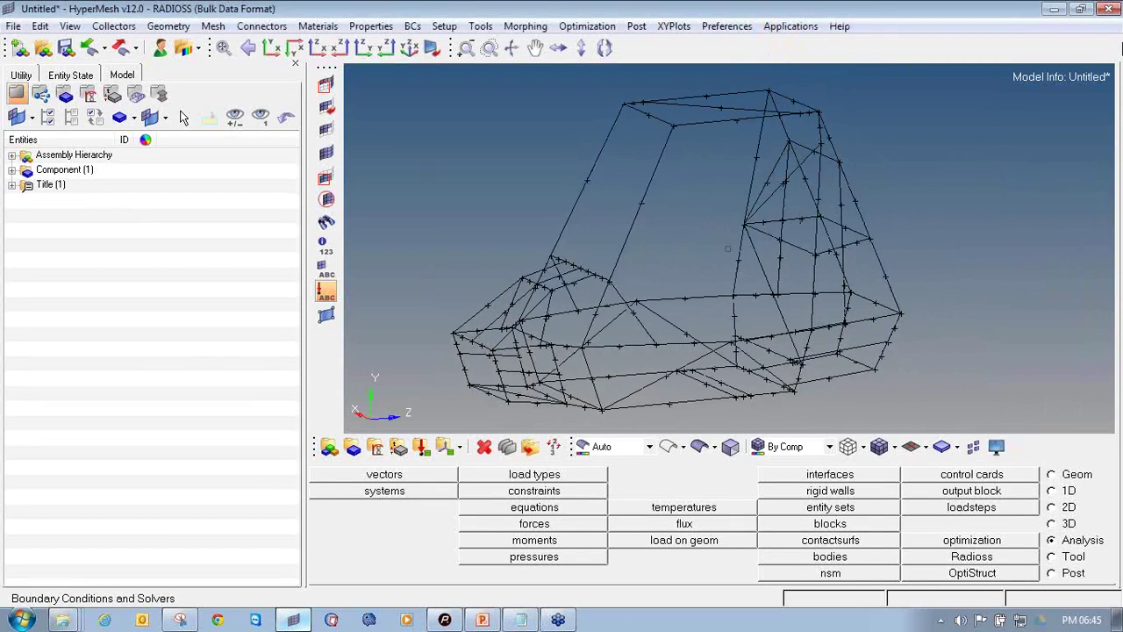
key(F2)
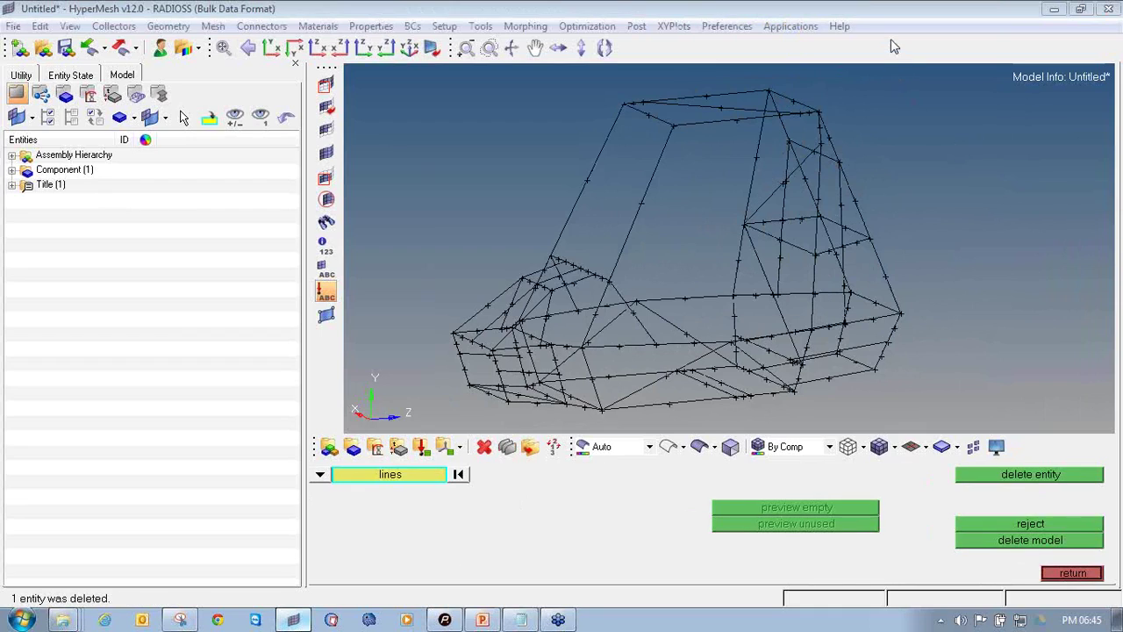
mouse_move(729, 190)
ctrl+mouse_down()
mouse_move(690, 183)
mouse_move(795, 301)
mouse_move(688, 301)
mouse_move(656, 266)
mouse_move(790, 263)
ctrl+mouse_up()
click(1086, 573)
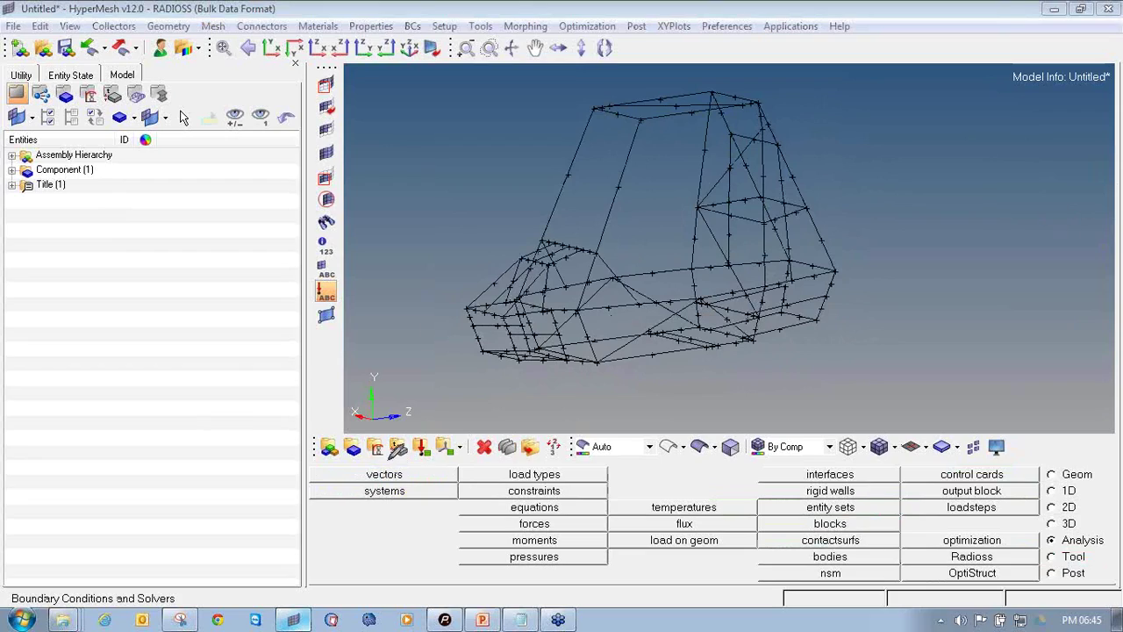
Step: Create a brown material named Steel with type ISOTROPIC and card image MAT1, opening its card for editing
mouse_move(363, 437)
mouse_down()
mouse_move(369, 458)
mouse_move(390, 453)
mouse_move(379, 429)
mouse_move(366, 436)
mouse_move(382, 463)
mouse_up()
click(377, 451)
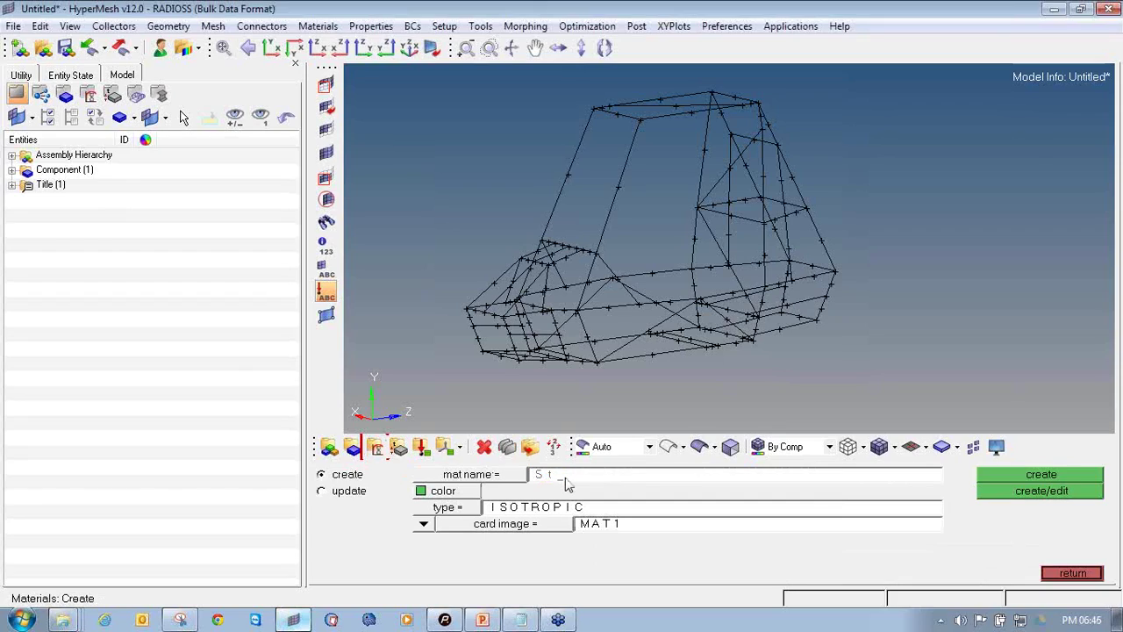
click(421, 491)
click(430, 525)
click(457, 509)
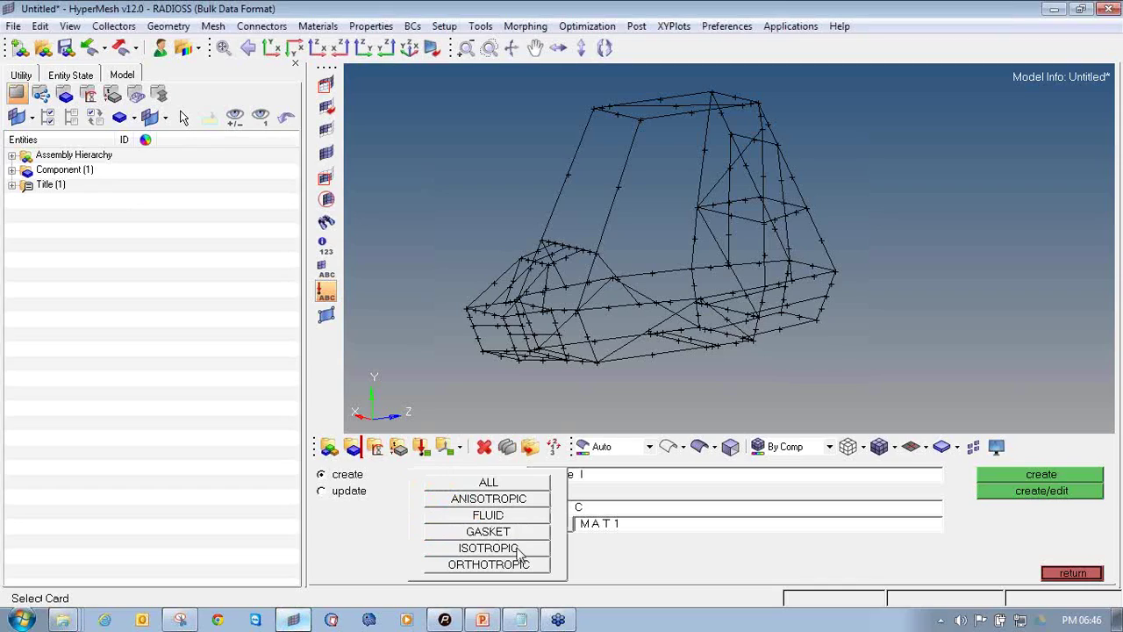
click(518, 549)
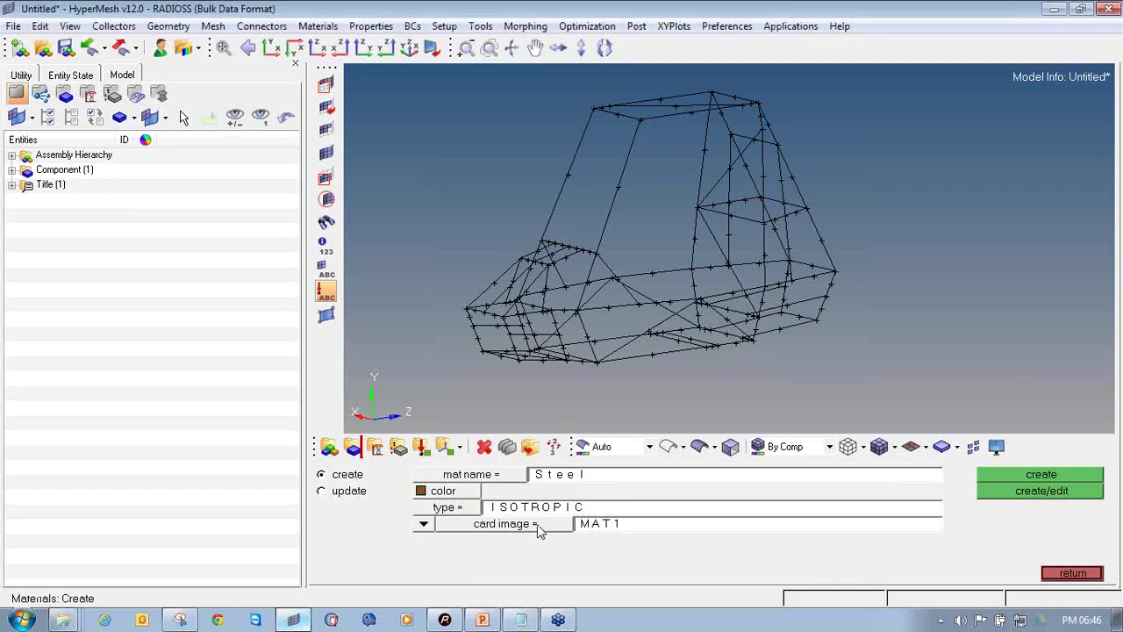
click(537, 524)
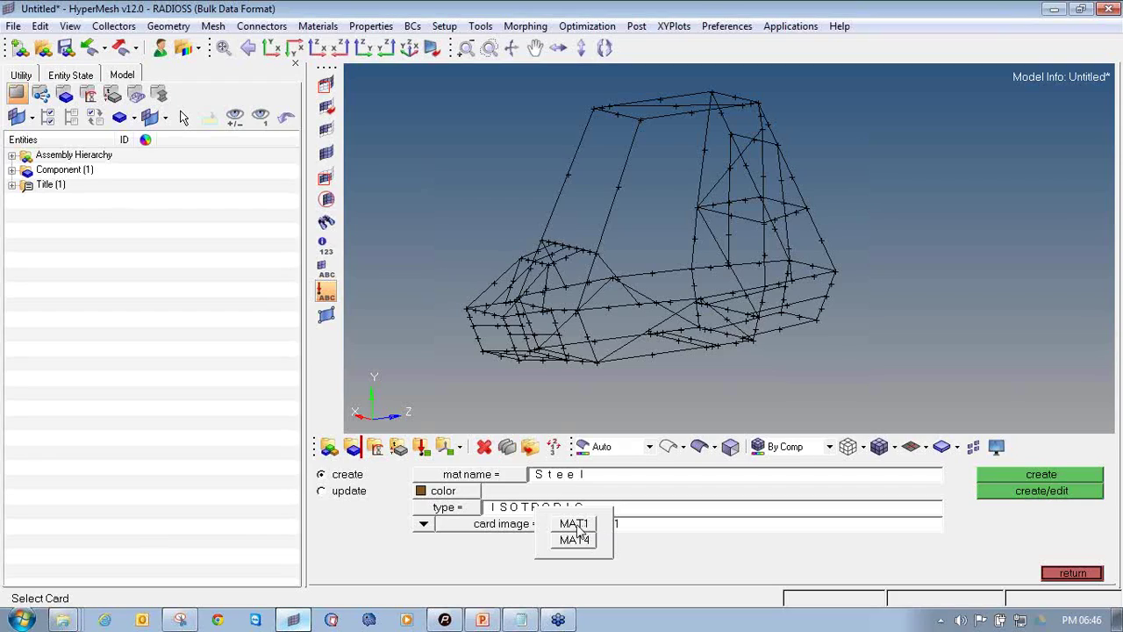
click(577, 525)
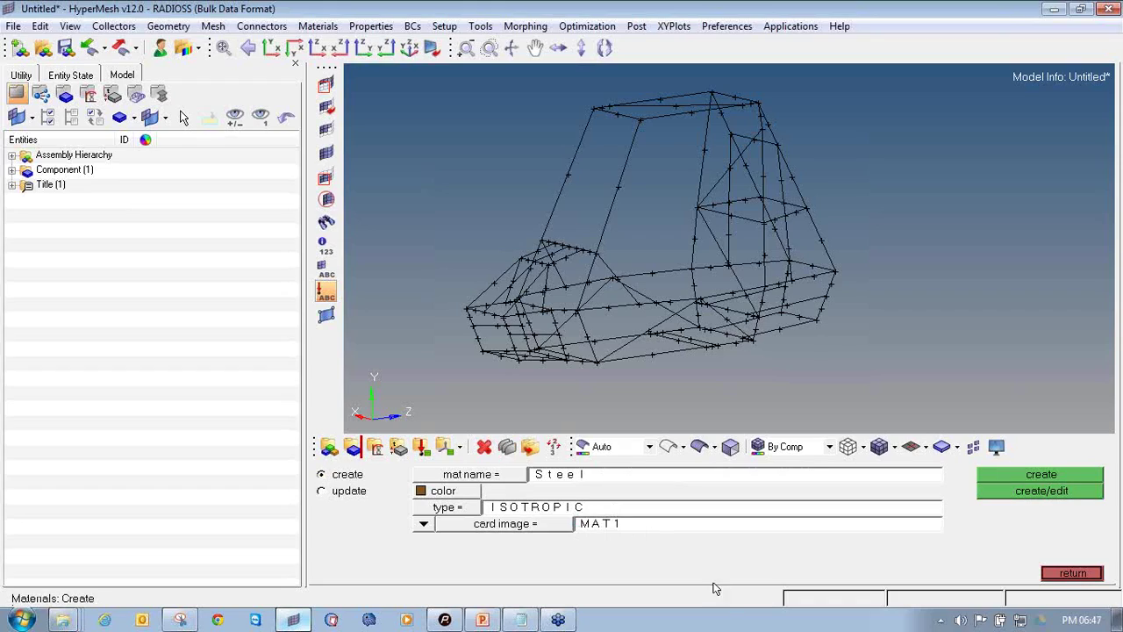
click(1066, 493)
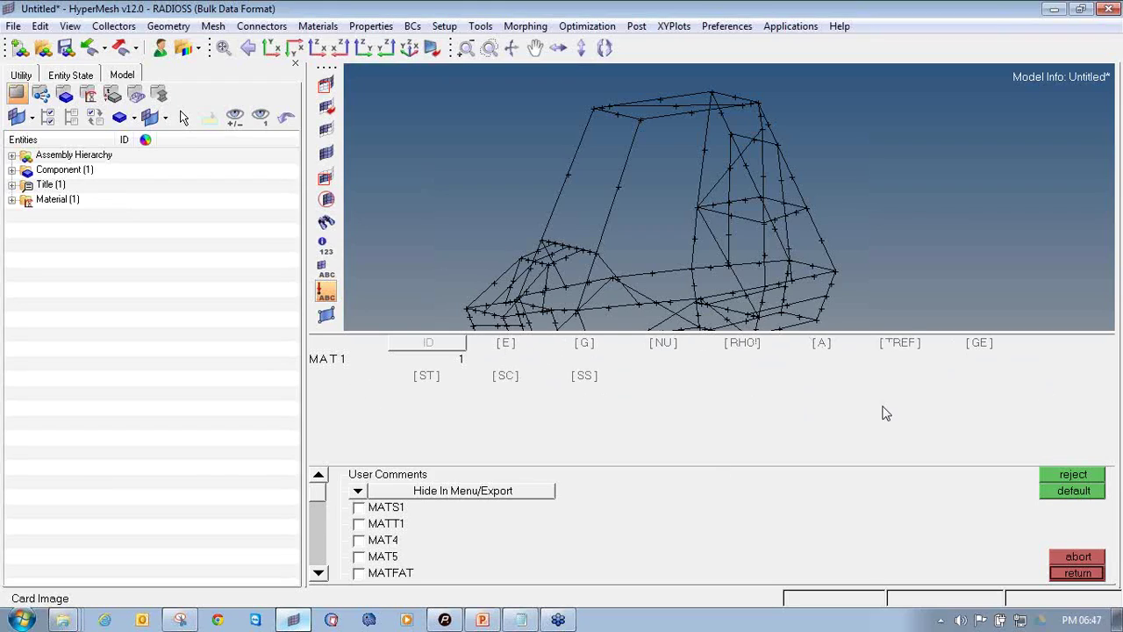
Step: Set the Steel material's E to 2.1e+05, NU to 0.300 and RHO to 7.9e-09, and expand the Material folder in the model tree
click(506, 343)
click(664, 344)
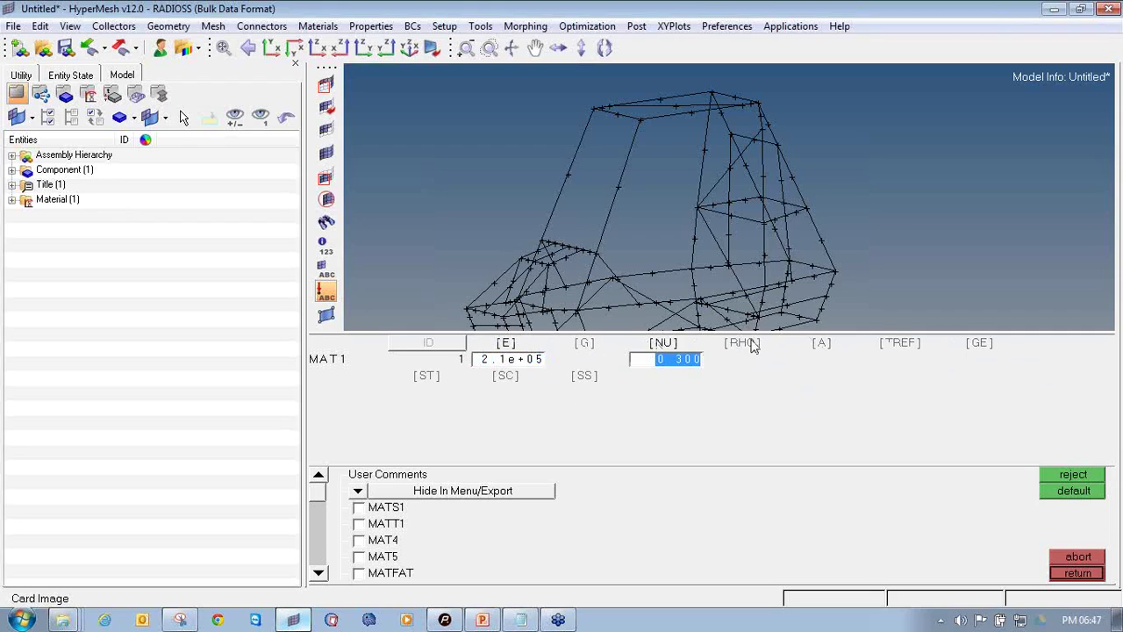
click(742, 343)
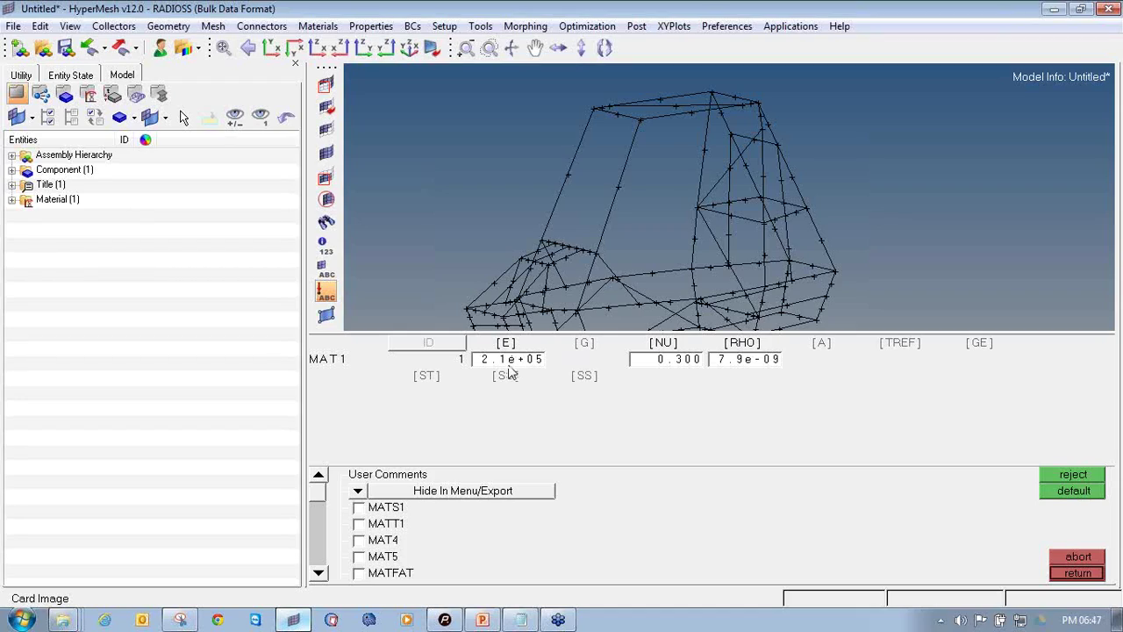
click(1077, 573)
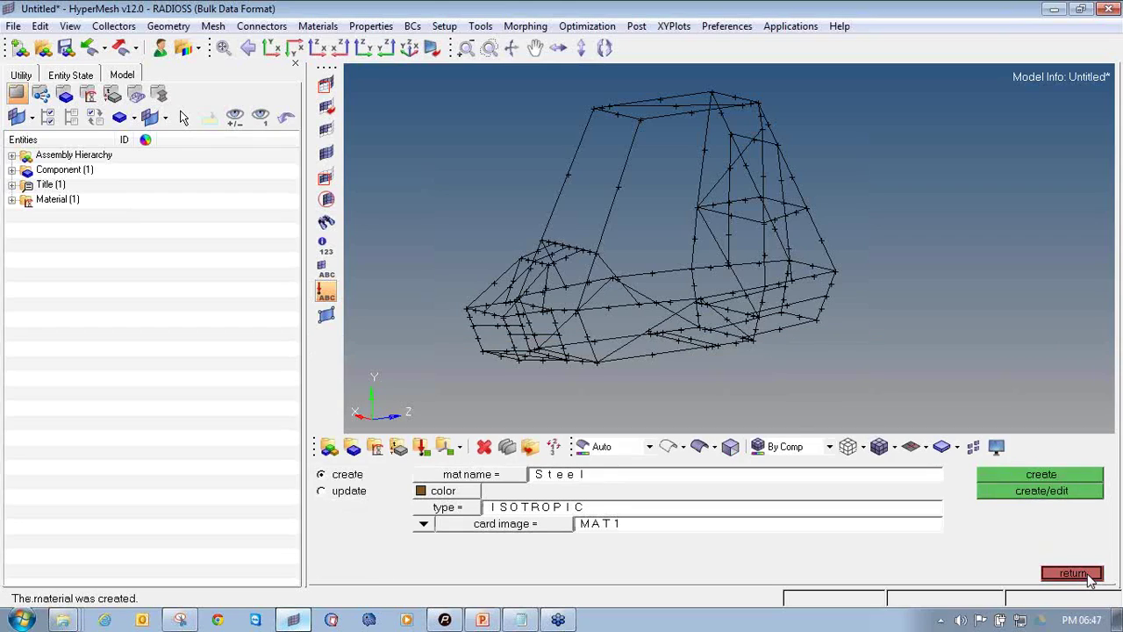
click(1089, 575)
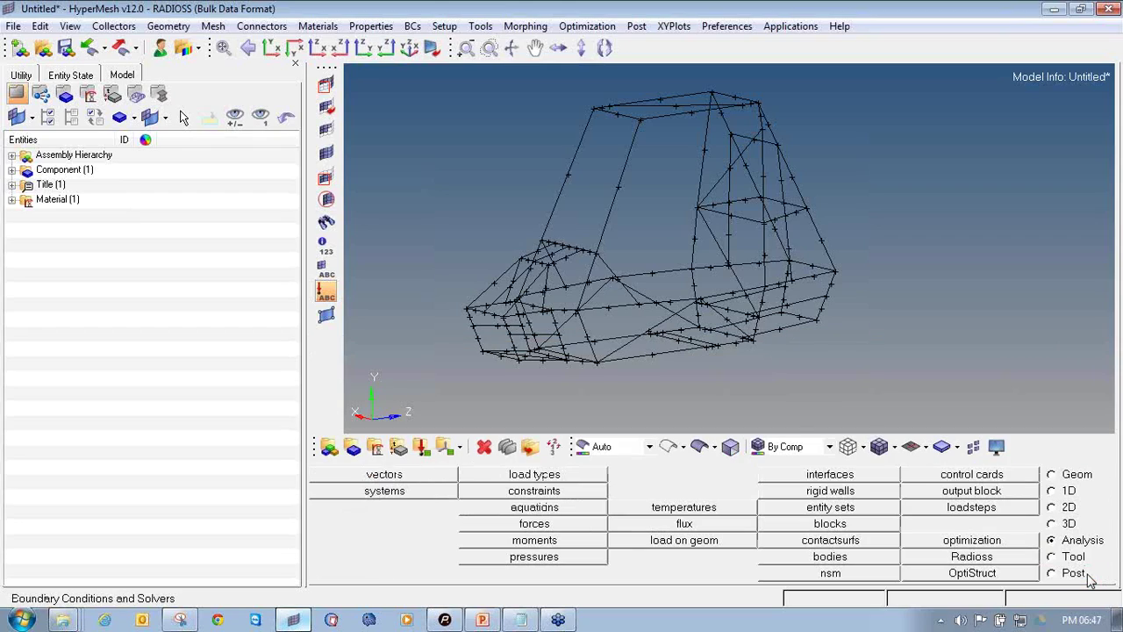
click(11, 200)
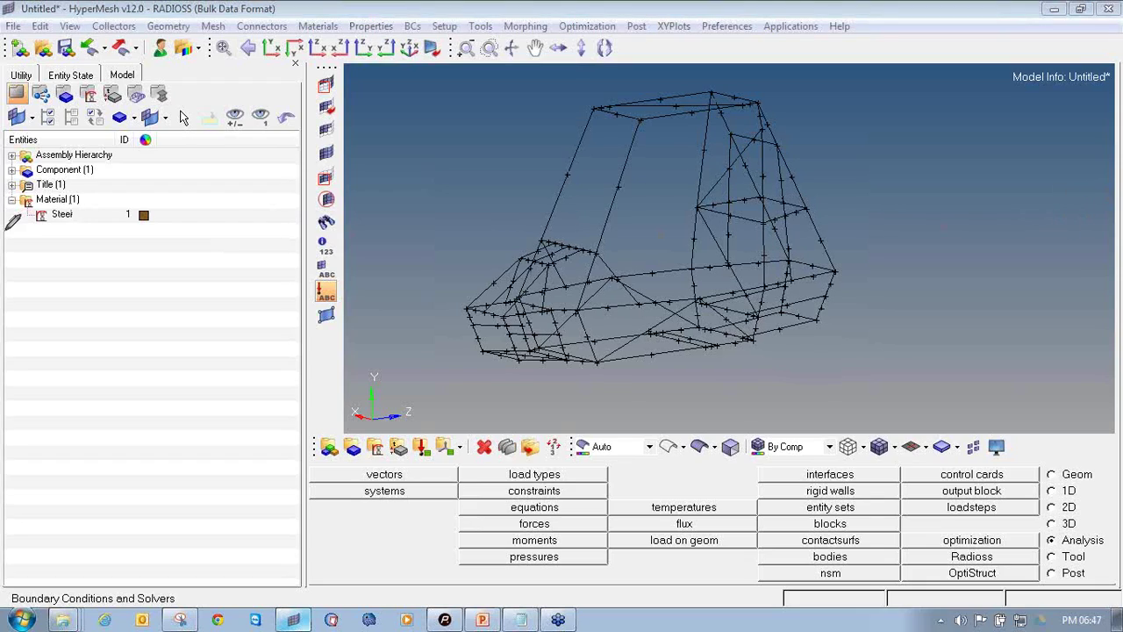
mouse_move(5, 230)
mouse_down()
mouse_move(175, 224)
mouse_move(174, 184)
mouse_up()
mouse_move(55, 183)
mouse_down()
mouse_move(7, 207)
mouse_move(32, 225)
mouse_up()
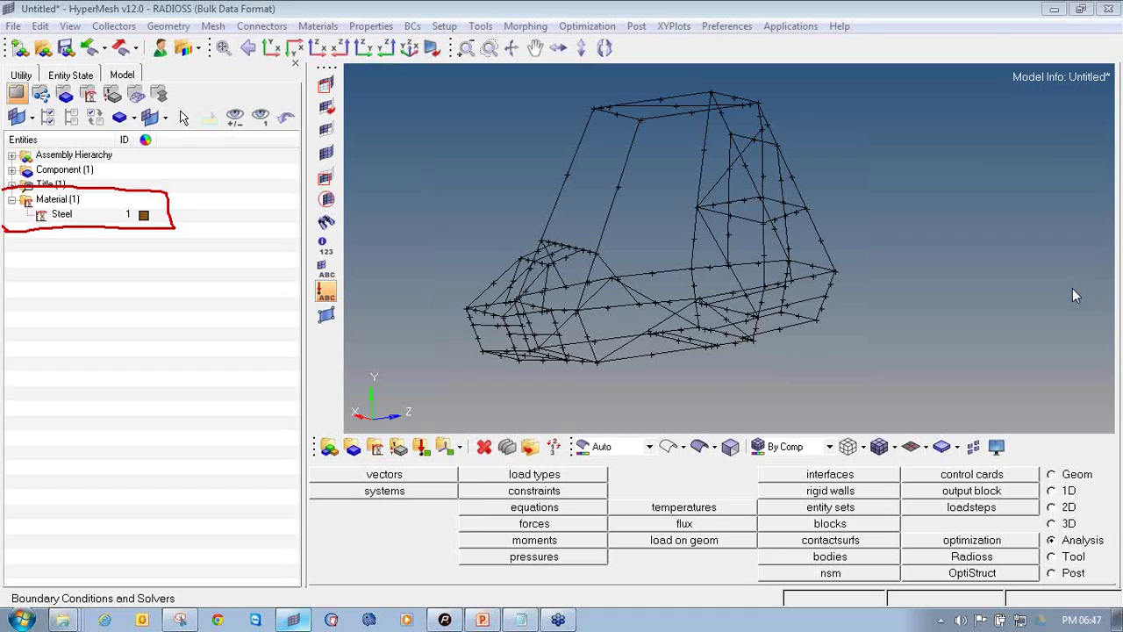
key(Escape)
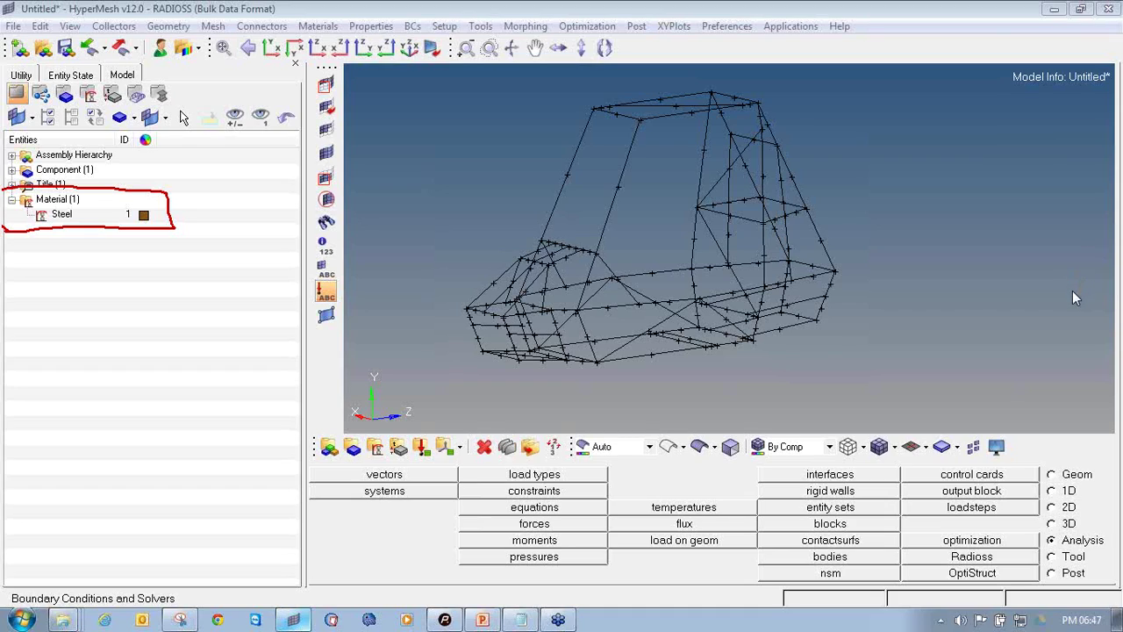
Step: Create a thinwalled tube standard section from the HYPER BEAM library with HyperBeam
click(1060, 492)
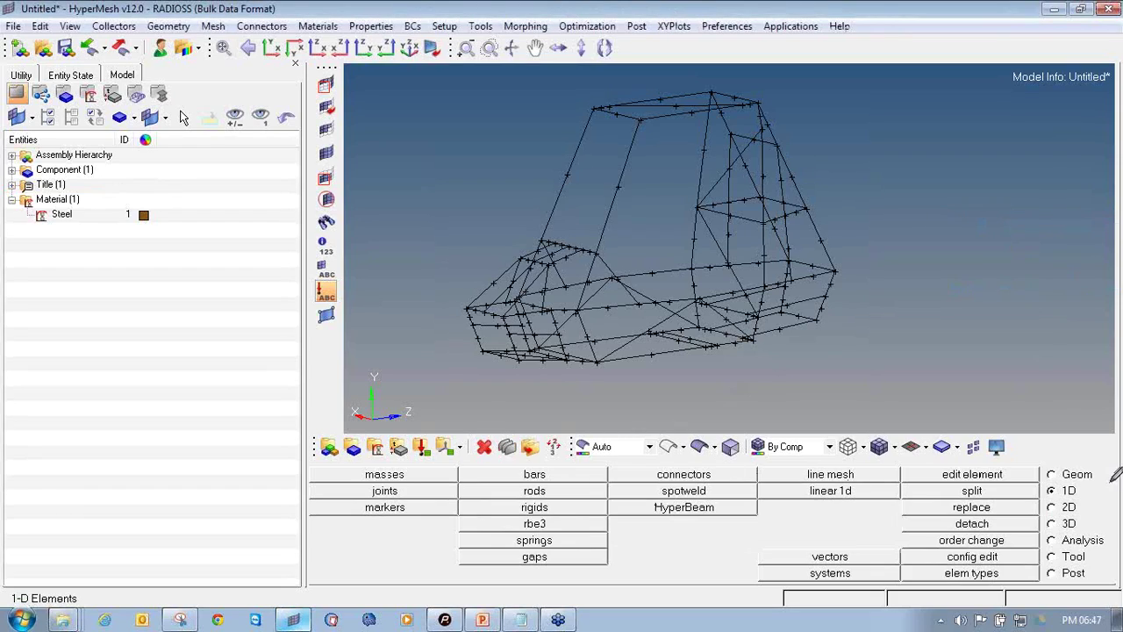
mouse_move(1088, 481)
mouse_down()
mouse_move(1041, 490)
mouse_move(1057, 500)
mouse_move(1093, 484)
mouse_up()
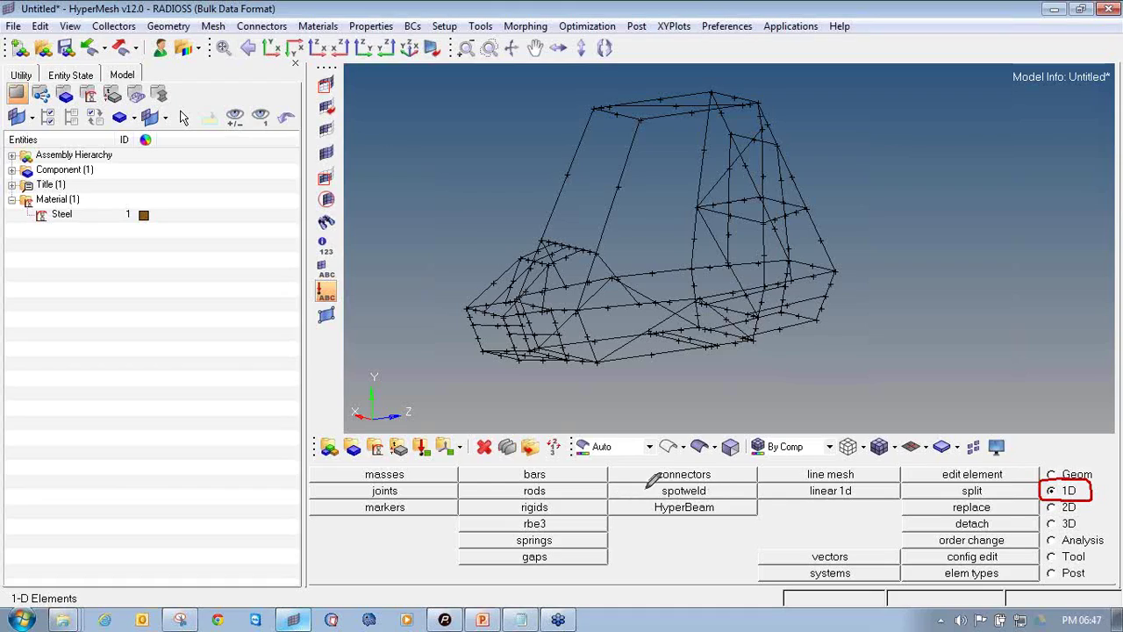
mouse_move(651, 501)
mouse_down()
mouse_move(608, 500)
mouse_move(609, 510)
mouse_move(760, 511)
mouse_move(756, 499)
mouse_move(644, 494)
mouse_up()
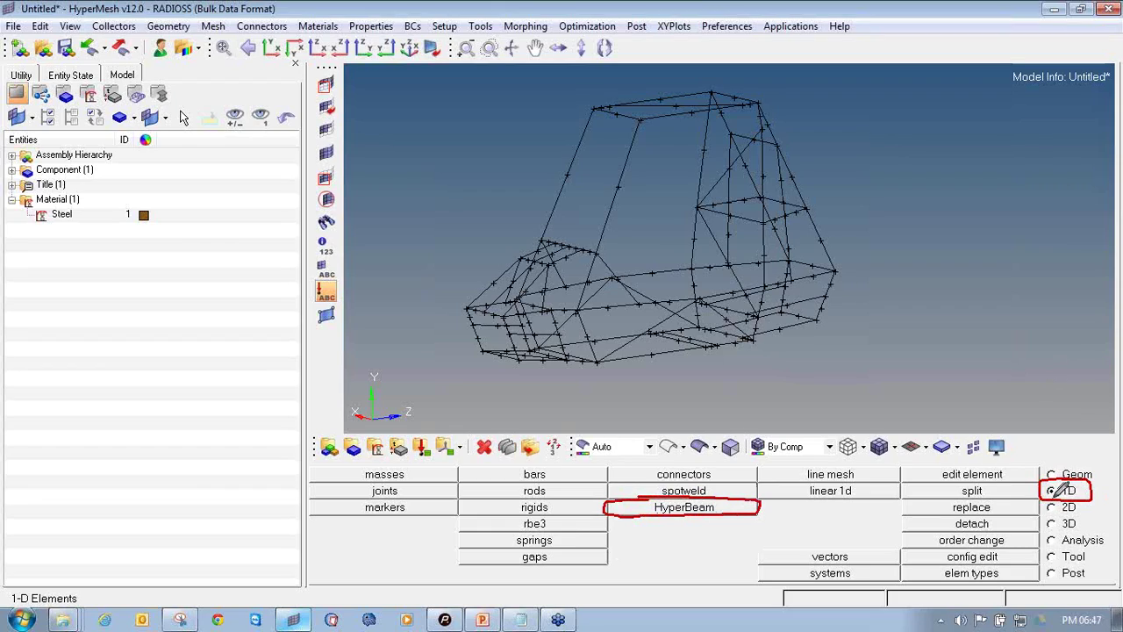
drag(771, 508, 795, 504)
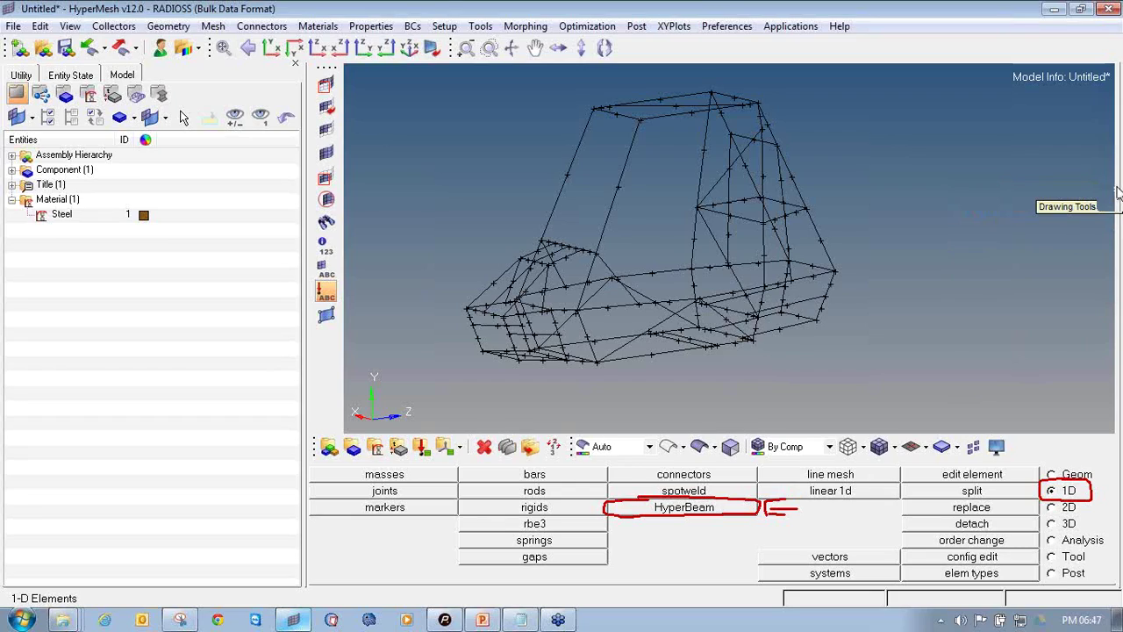
click(727, 509)
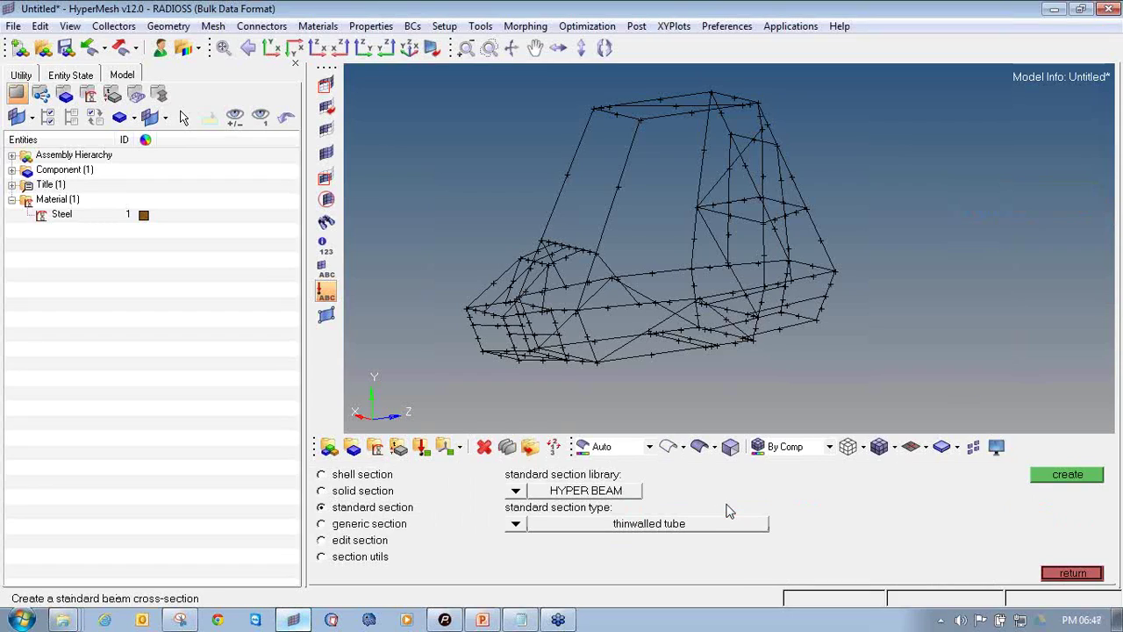
mouse_move(1111, 206)
click(1086, 220)
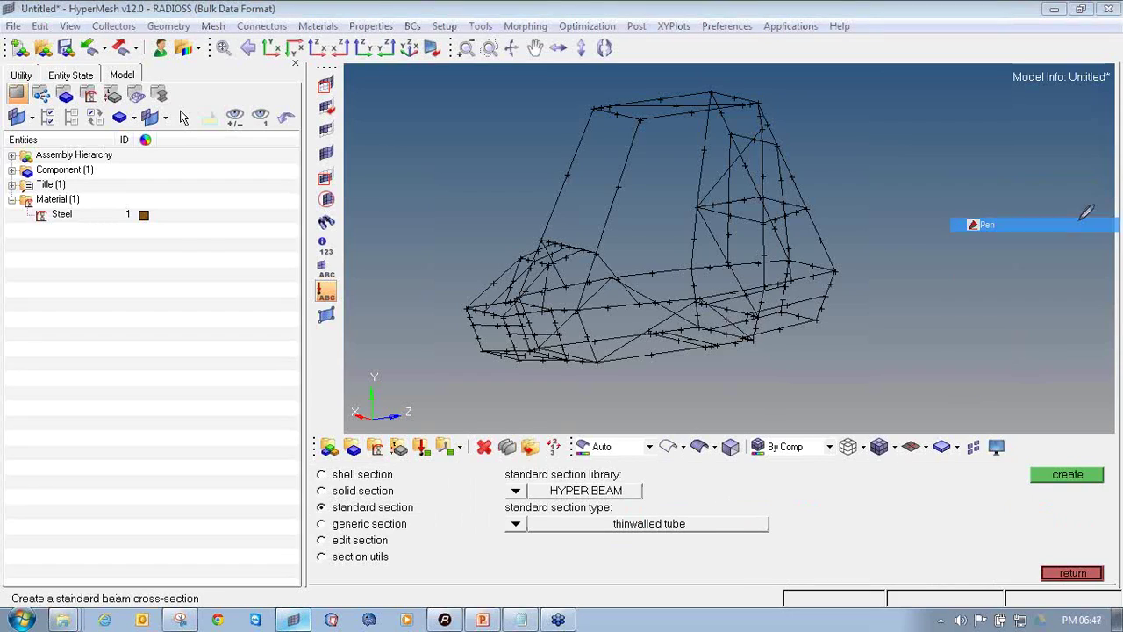
mouse_move(362, 493)
mouse_down()
mouse_move(318, 499)
mouse_move(326, 516)
mouse_move(379, 514)
mouse_move(421, 493)
mouse_move(364, 492)
mouse_up()
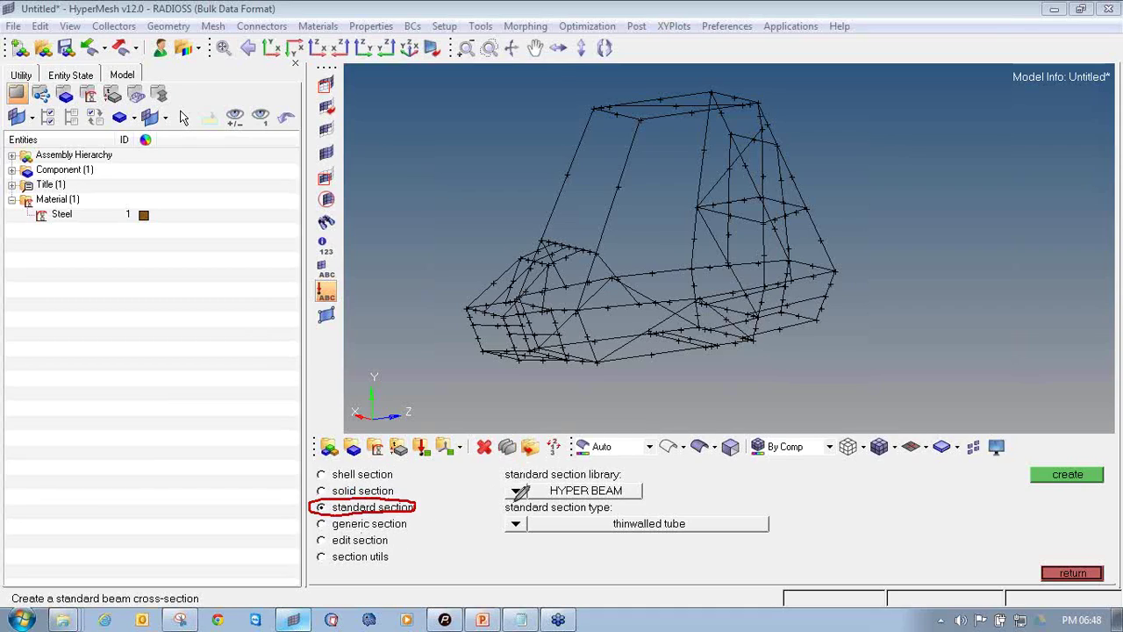
drag(506, 501, 647, 493)
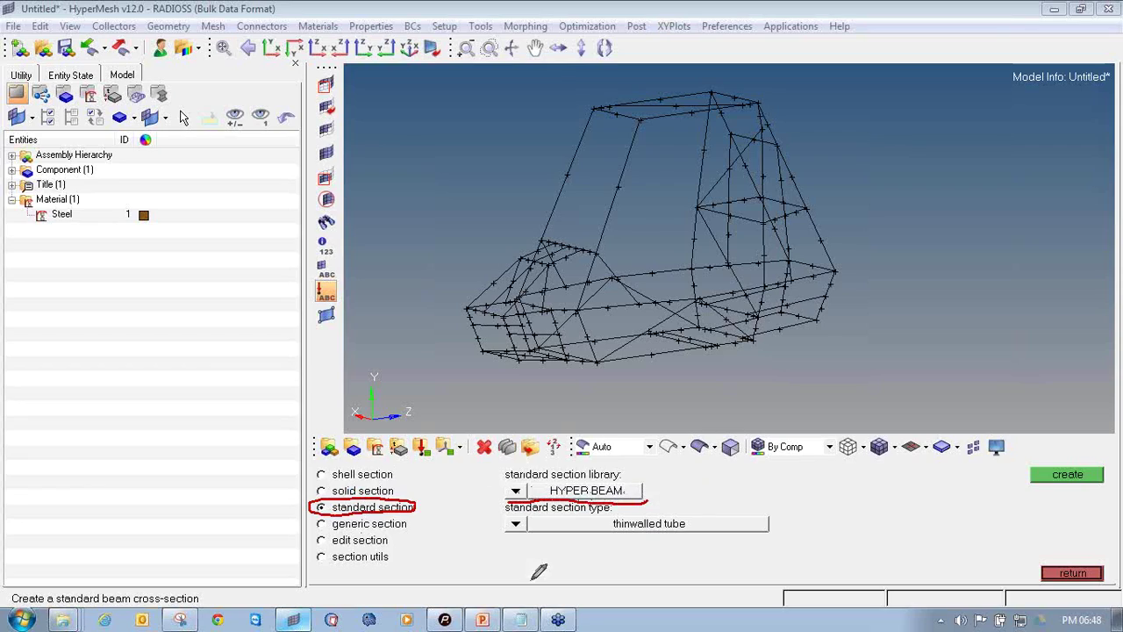
mouse_move(507, 538)
mouse_down()
mouse_move(564, 537)
mouse_move(642, 559)
mouse_move(685, 536)
mouse_move(781, 537)
mouse_up()
right_click(953, 328)
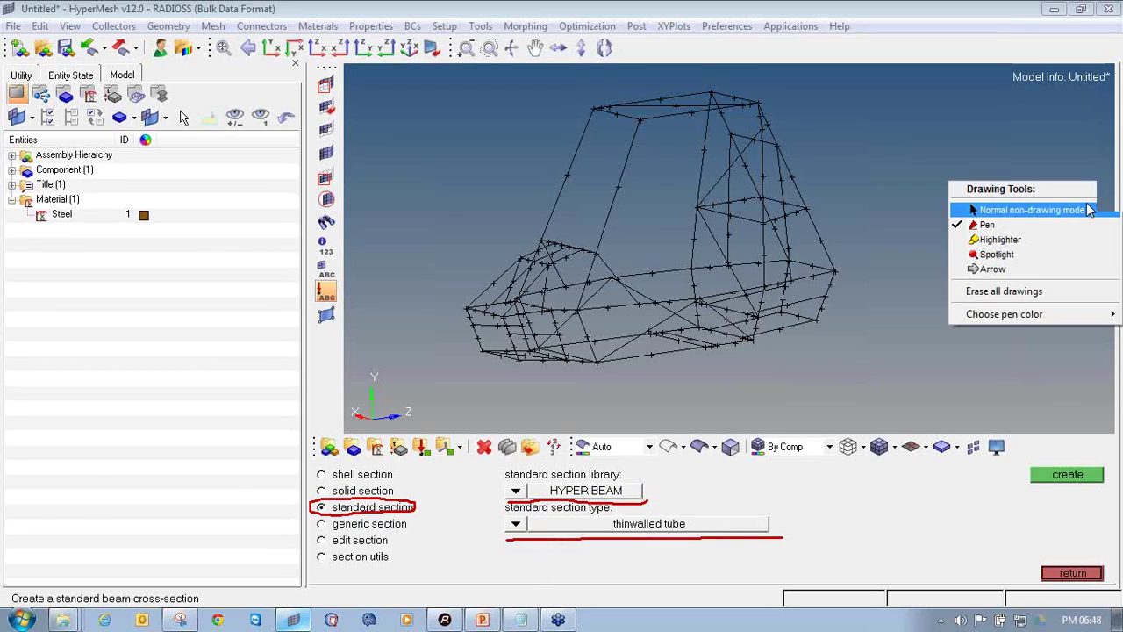
click(1009, 211)
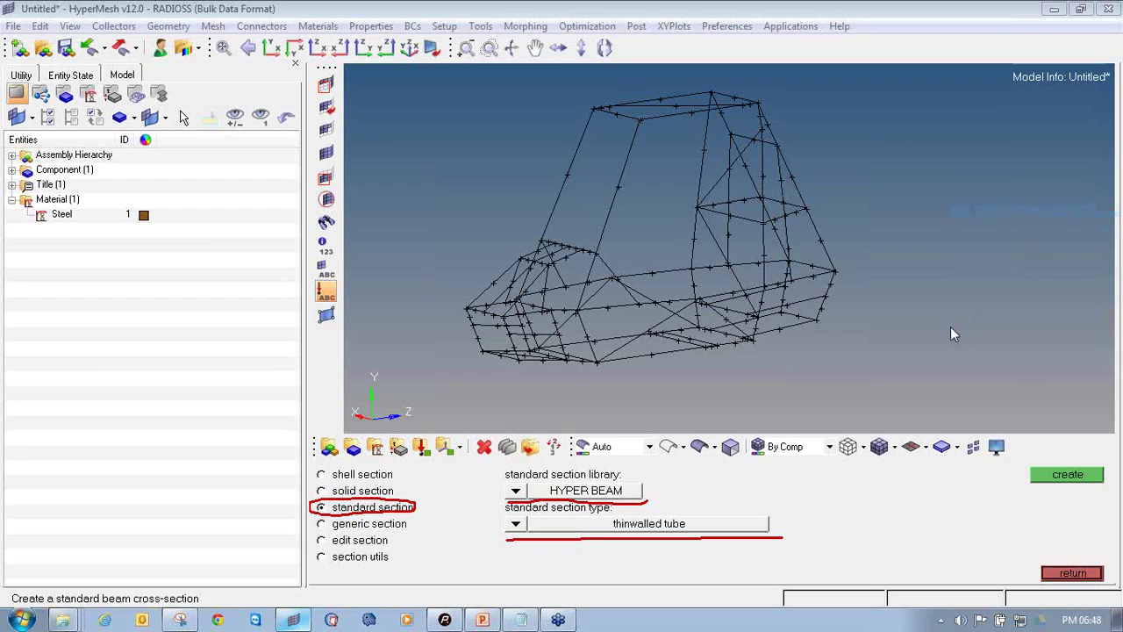
click(1069, 475)
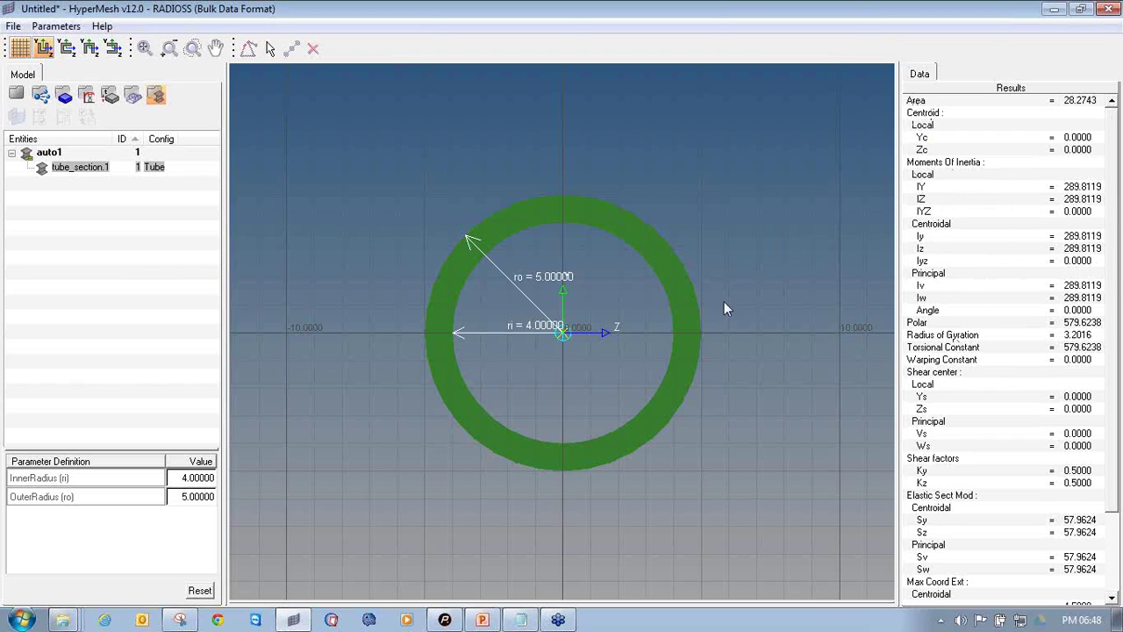
Step: Set the tube section's outer radius to 12.7 and its inner radius to 11.2
double_click(196, 477)
text(12.7)
key(Return)
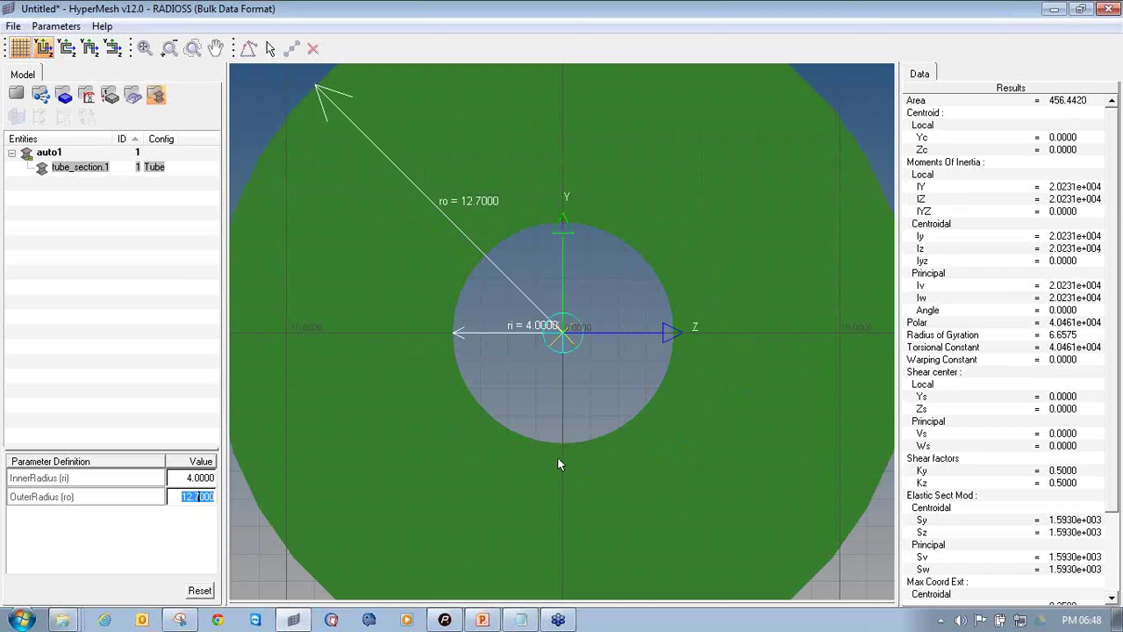
click(466, 436)
click(196, 480)
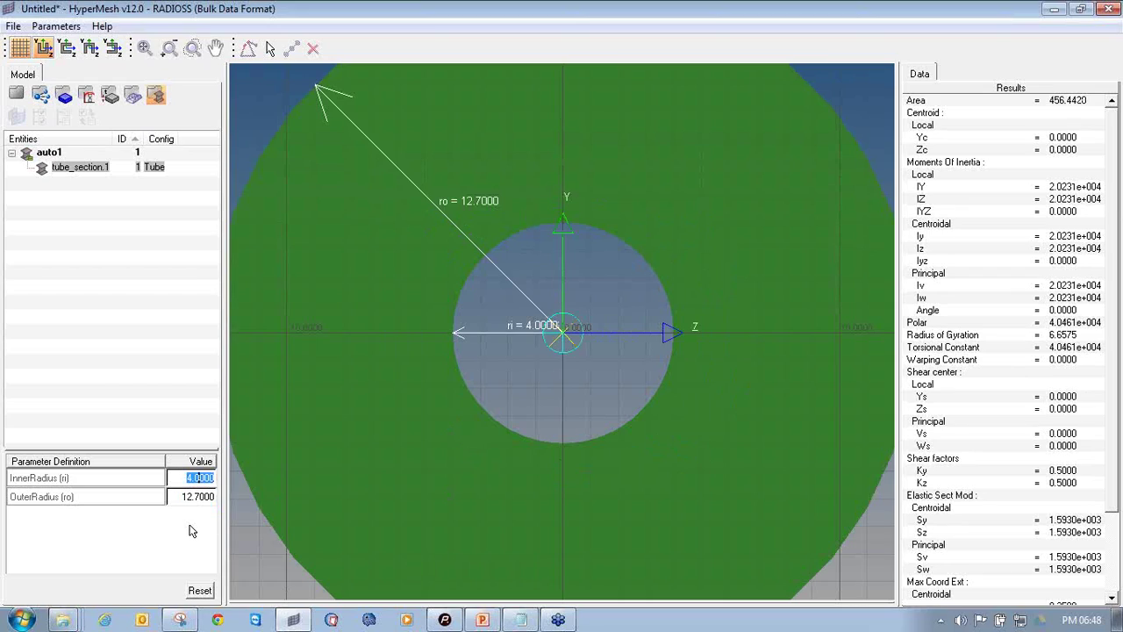
text(11.2)
key(Return)
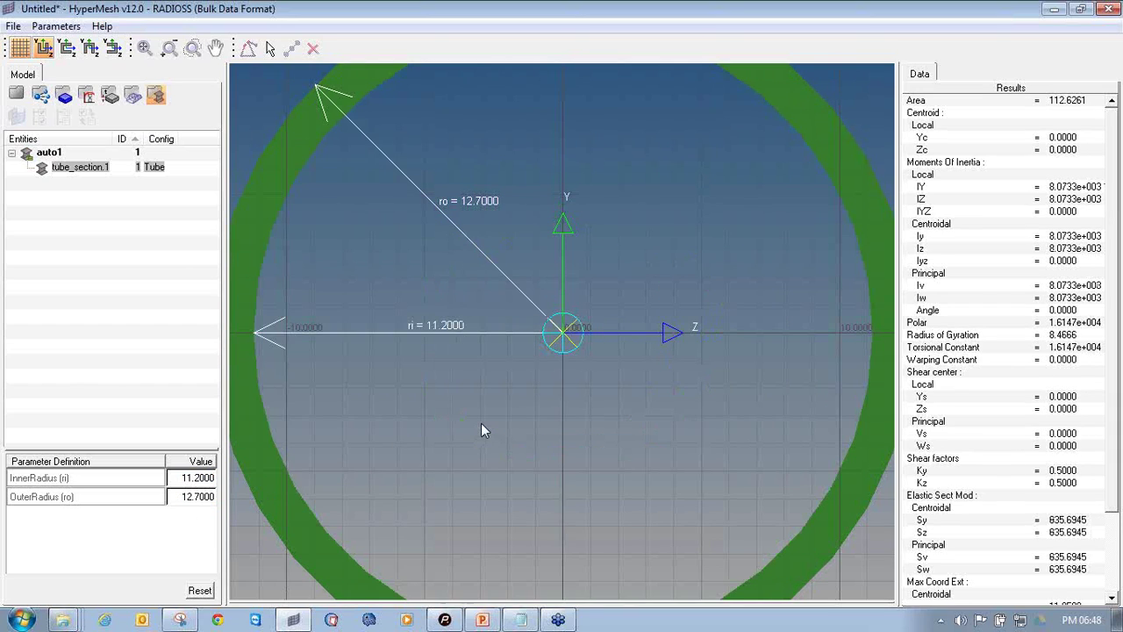
scroll(483, 425, down, 3)
ctrl+right_drag(483, 428, 533, 376)
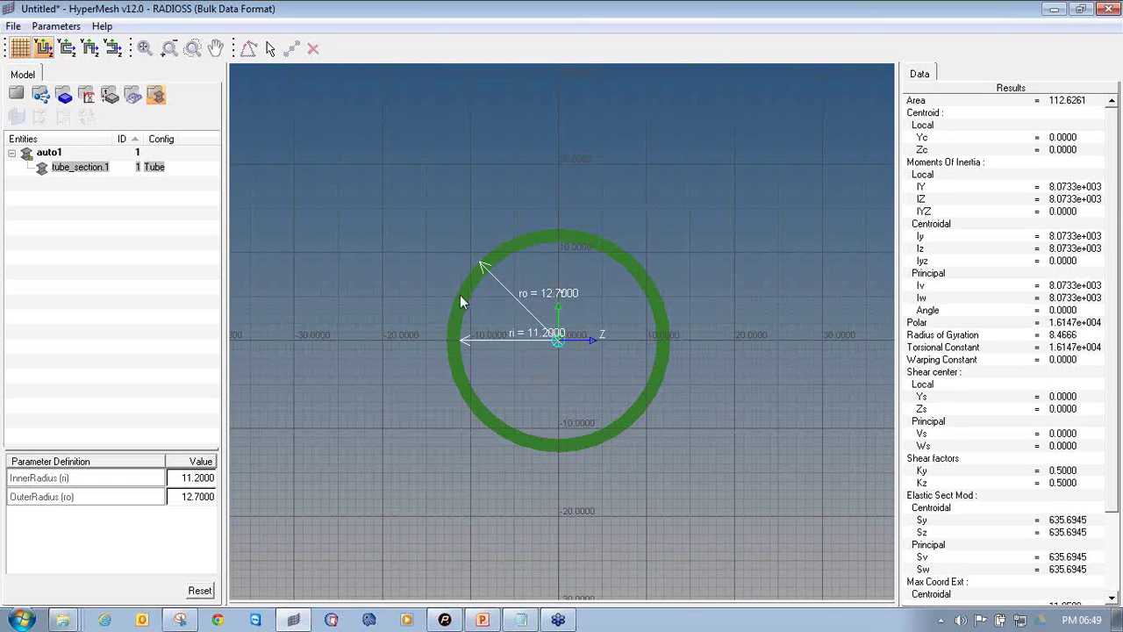
right_click(1102, 198)
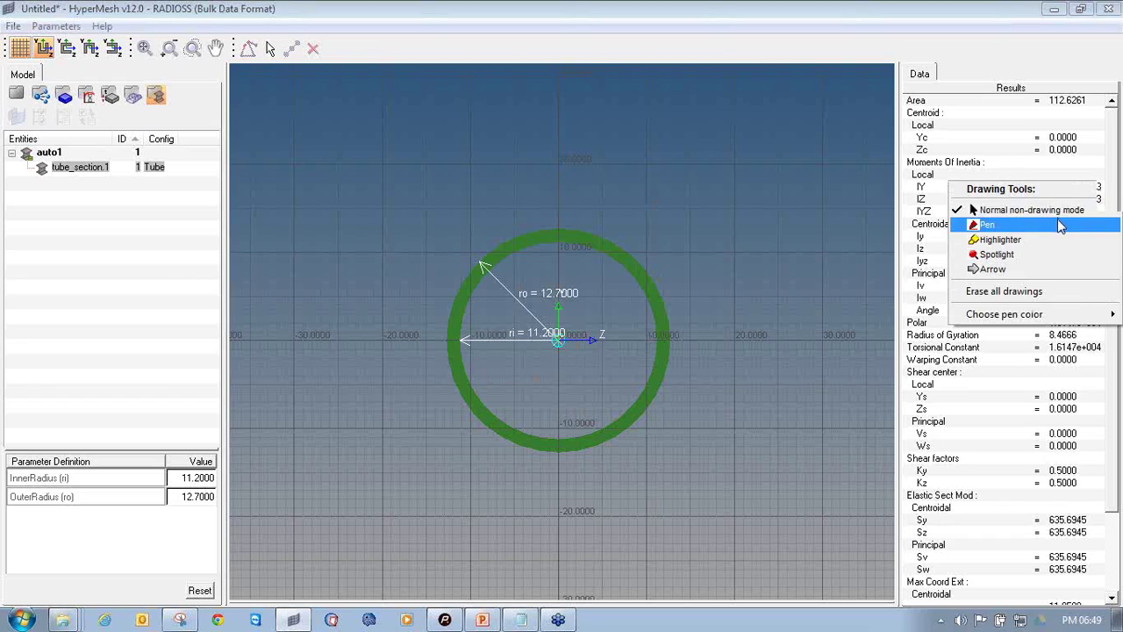
click(1059, 225)
drag(1050, 104, 1085, 104)
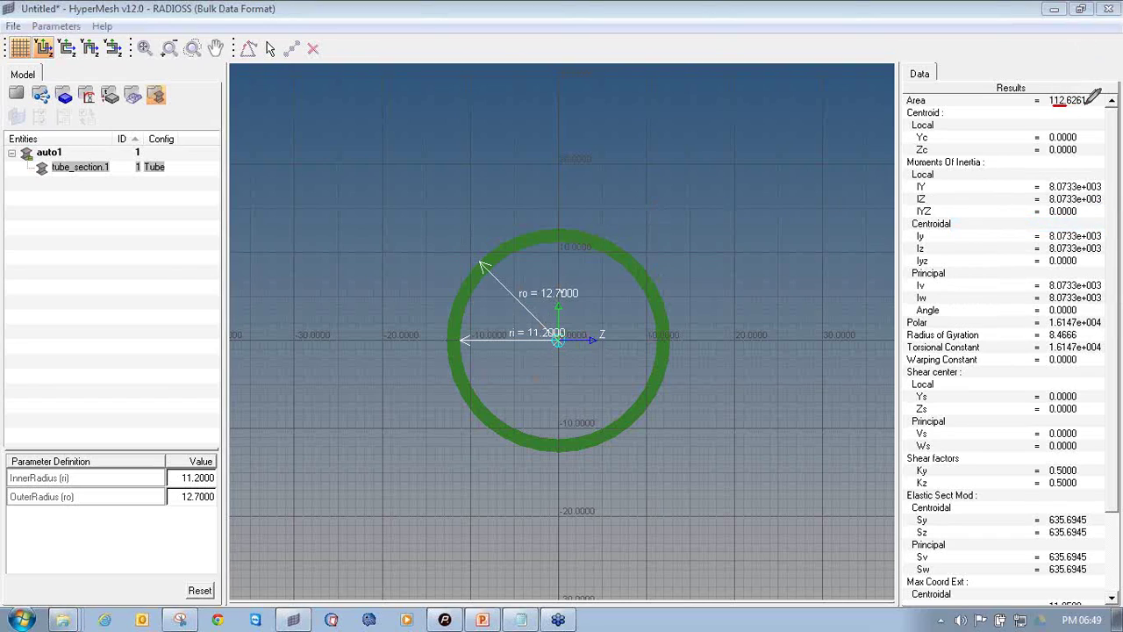
click(1077, 212)
mouse_move(27, 83)
mouse_down()
mouse_move(6, 93)
mouse_move(21, 102)
mouse_move(27, 84)
mouse_up()
drag(34, 77, 3, 100)
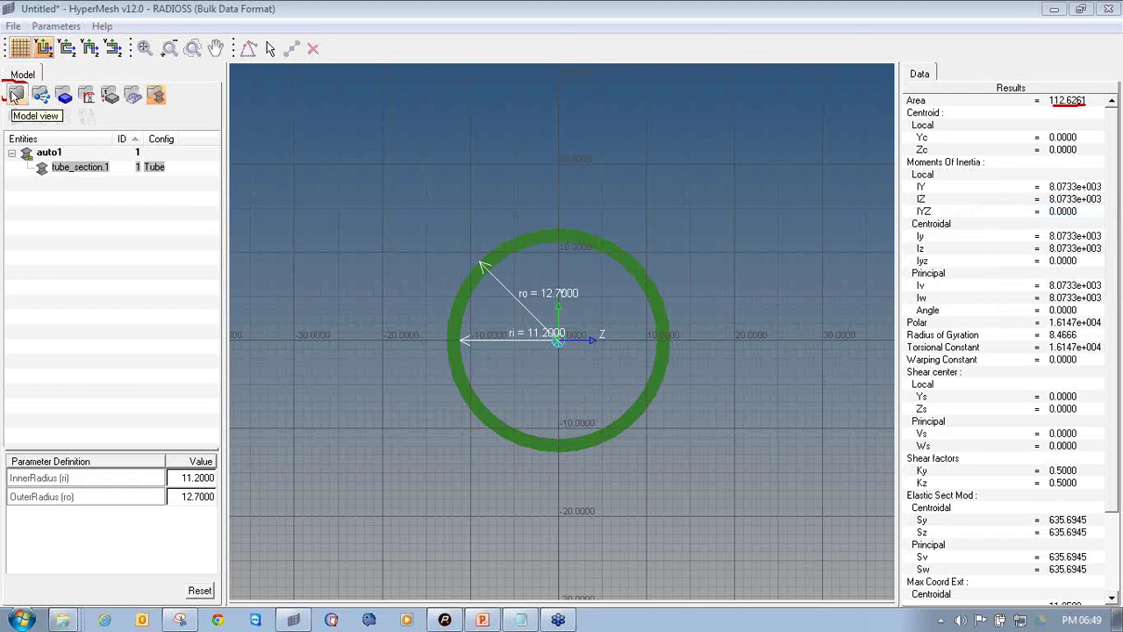
Step: Return to the model view, expand the Beam Section folder in the model tree and leave HyperBeam
click(16, 97)
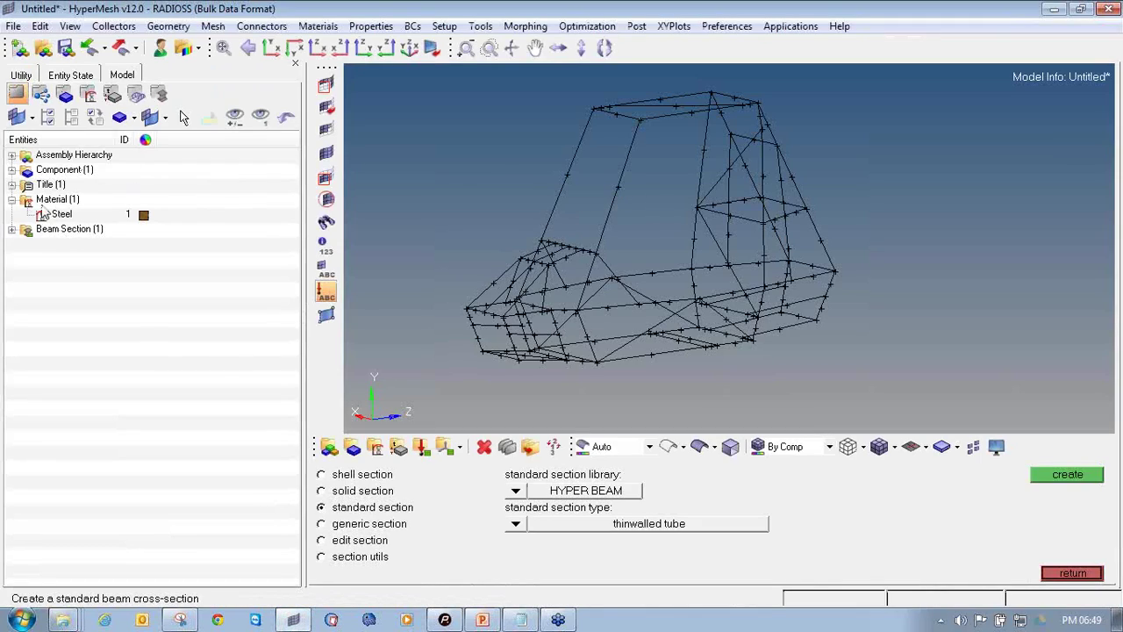
click(11, 229)
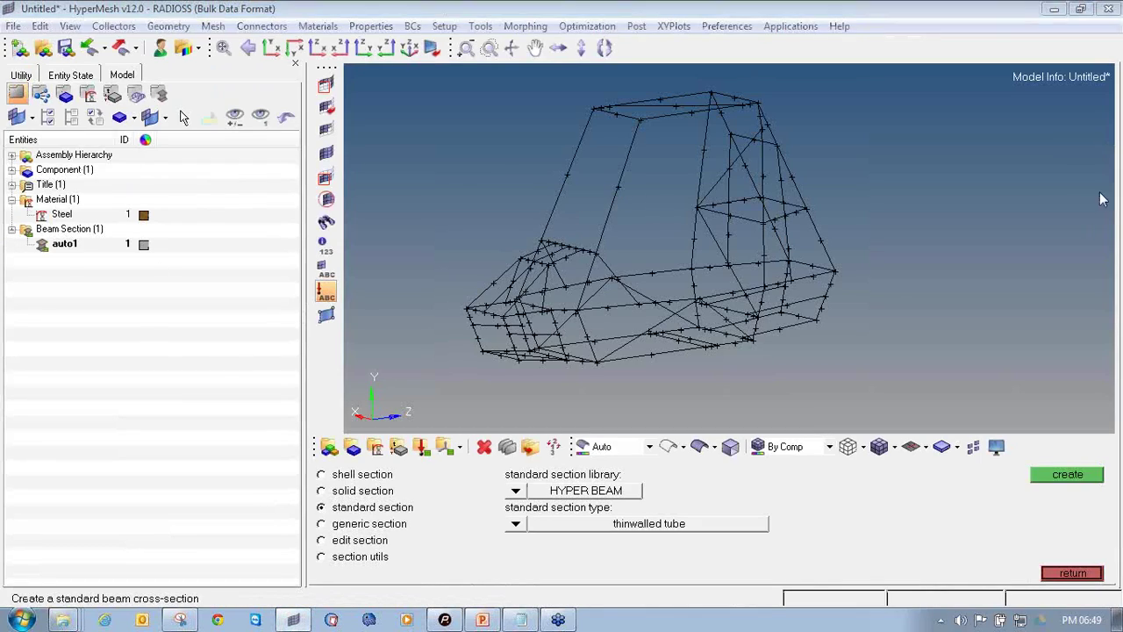
drag(13, 266, 176, 269)
mouse_move(15, 214)
mouse_down()
mouse_move(13, 254)
mouse_move(10, 217)
mouse_move(119, 218)
mouse_move(167, 236)
mouse_move(176, 271)
mouse_up()
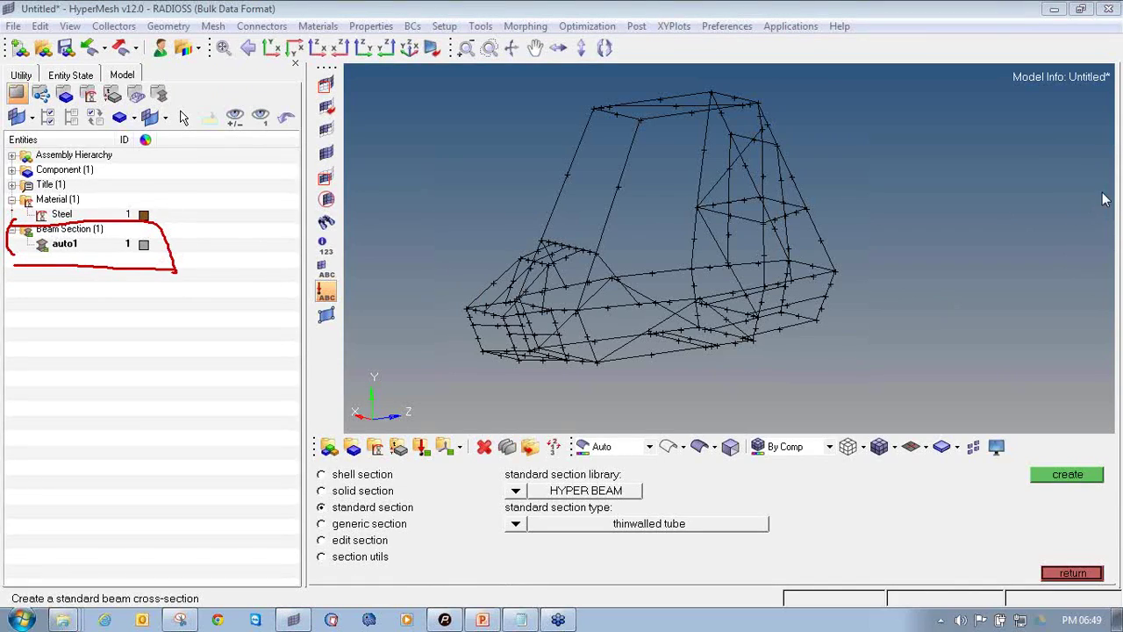
right_click(1051, 287)
click(1052, 287)
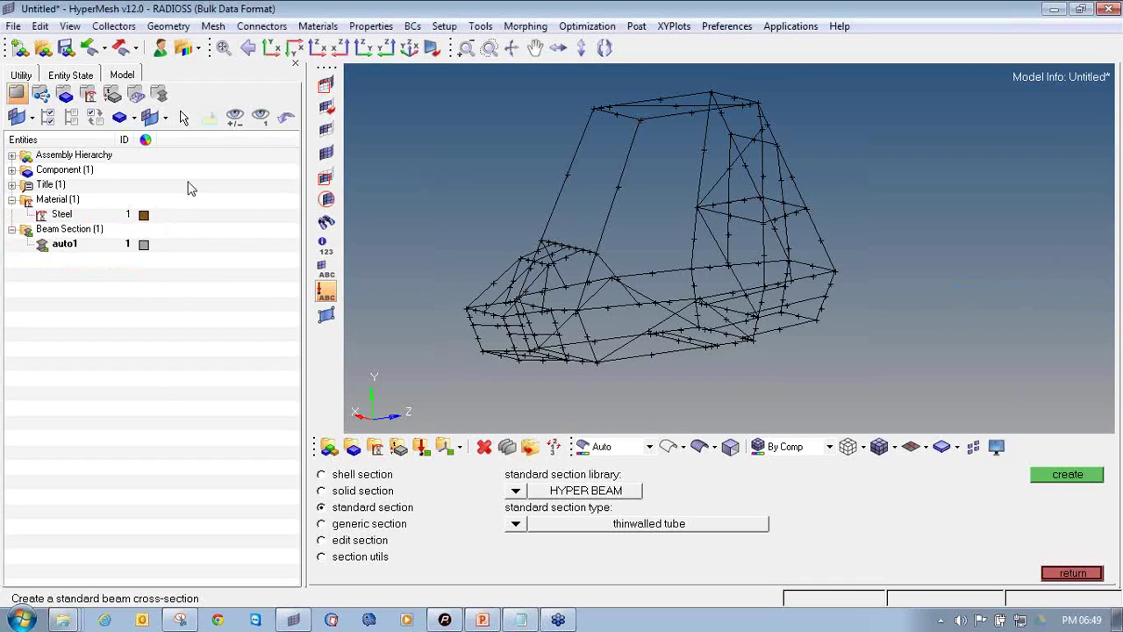
click(1065, 575)
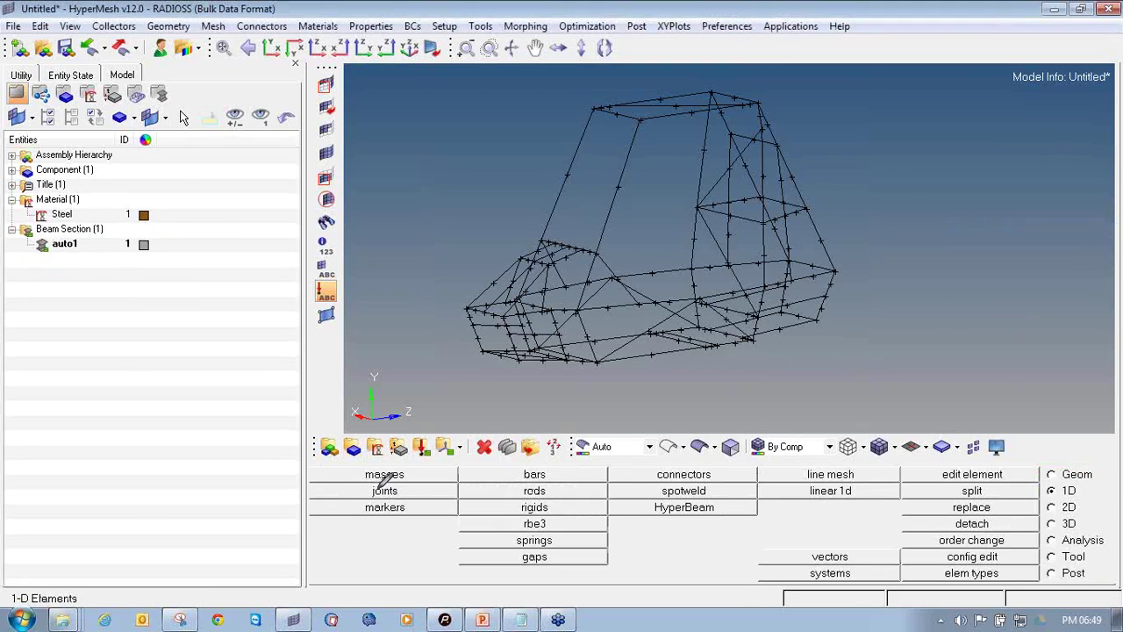
Step: Start a new property named Roll_cage_1d and give it a green color
mouse_move(396, 430)
mouse_down()
mouse_move(396, 464)
mouse_move(415, 455)
mouse_move(391, 427)
mouse_up()
key(Escape)
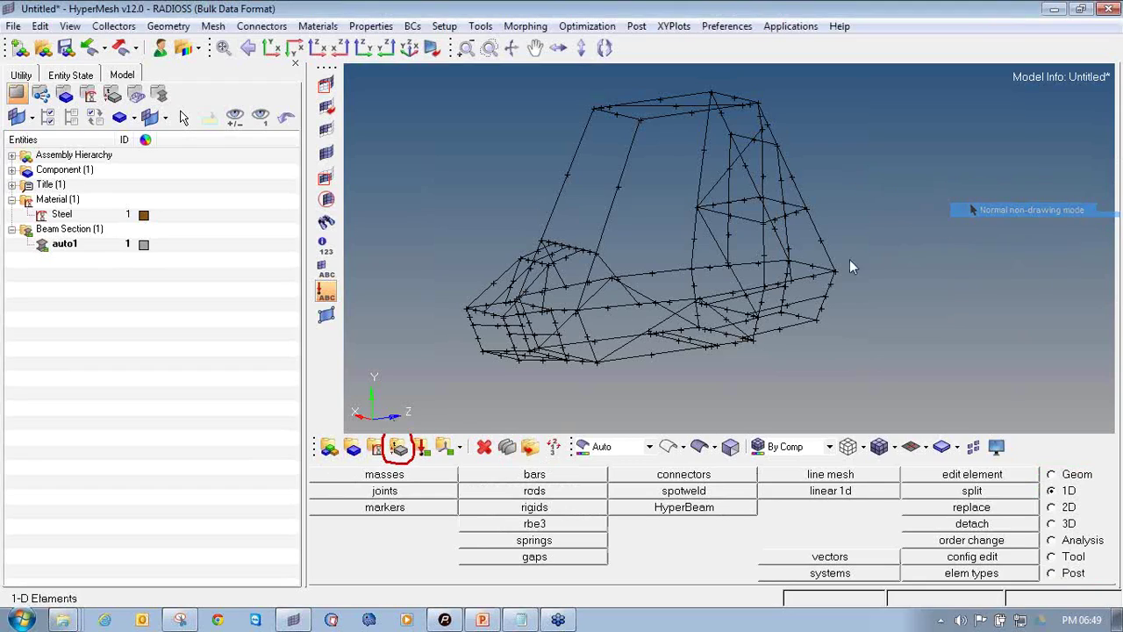
click(399, 452)
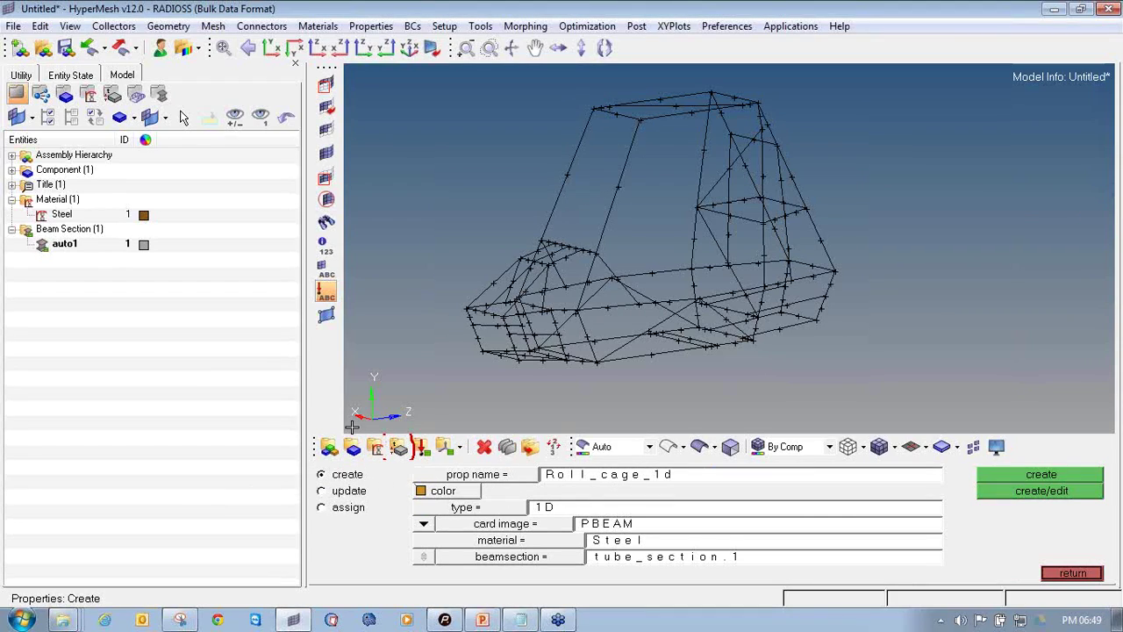
click(593, 479)
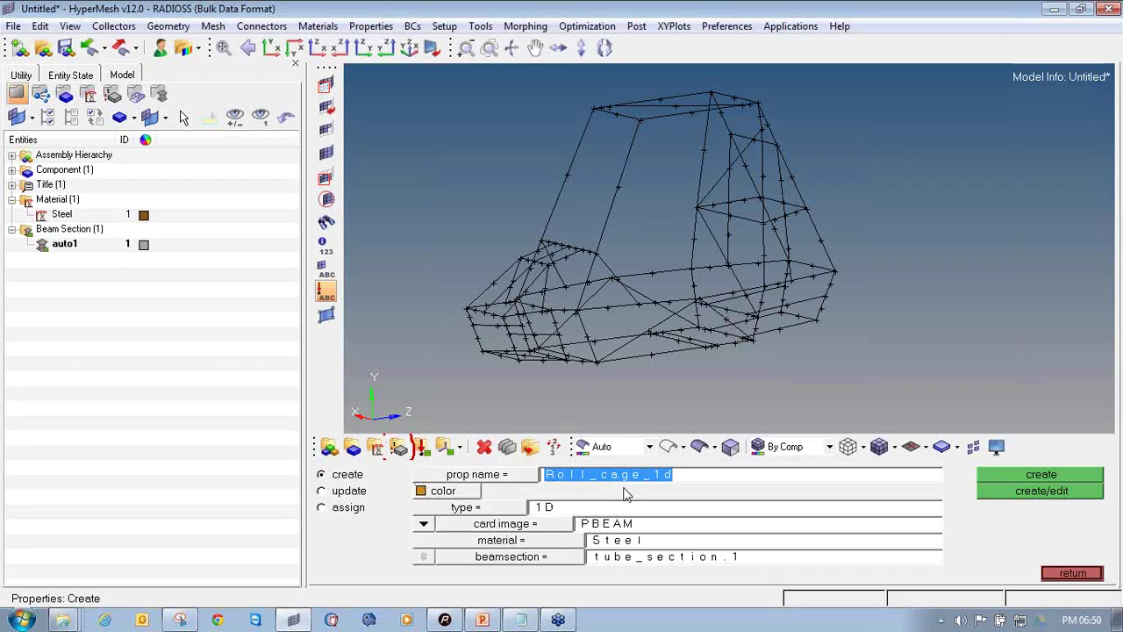
text(Rol)
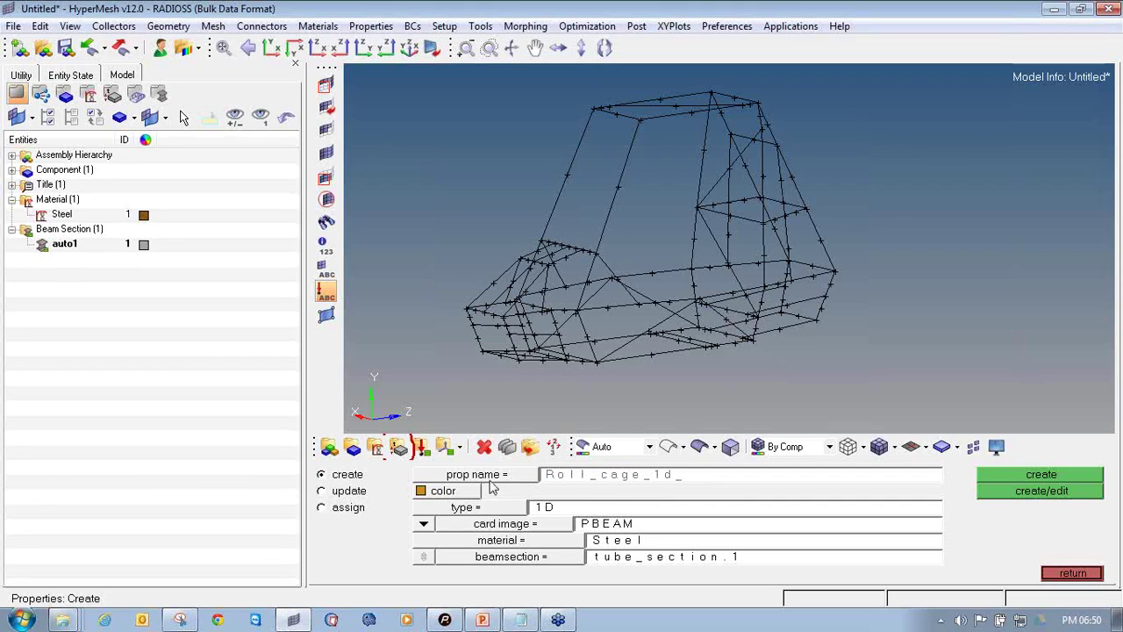
click(454, 493)
click(470, 519)
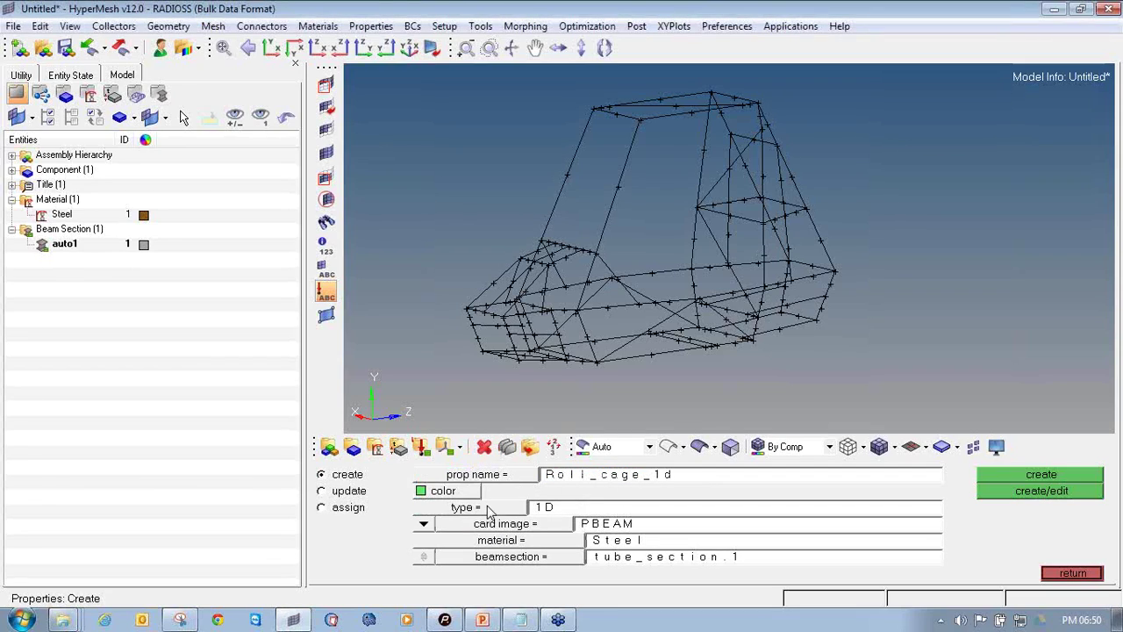
Step: Set the property's type to 1D, card image to PBEAM, material to Steel and beam section to tube_section.1
click(489, 509)
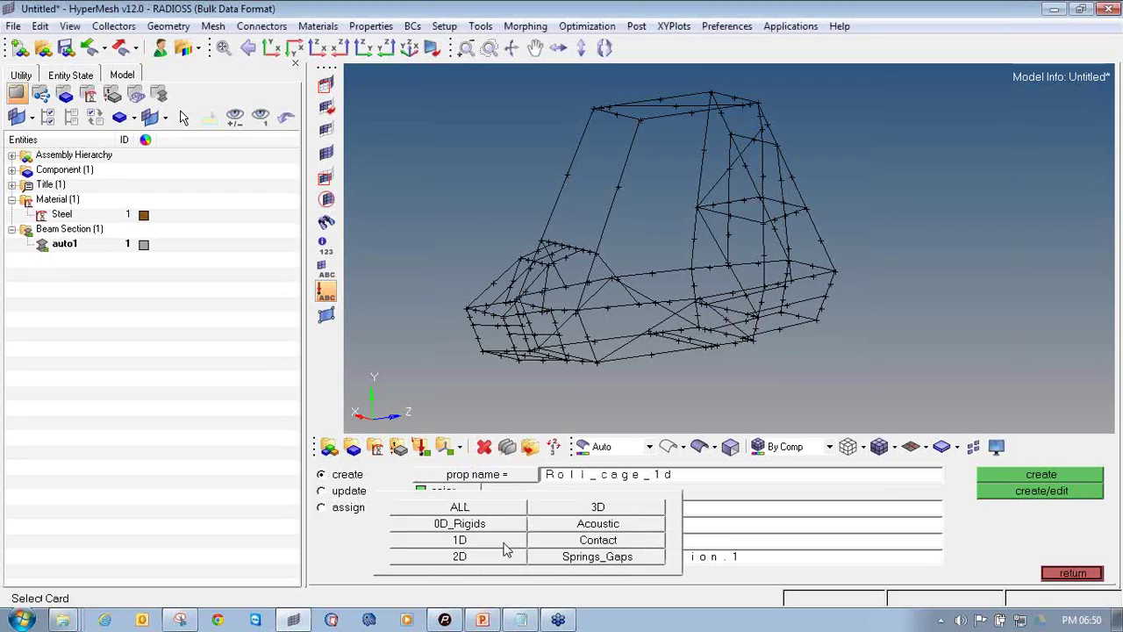
click(460, 540)
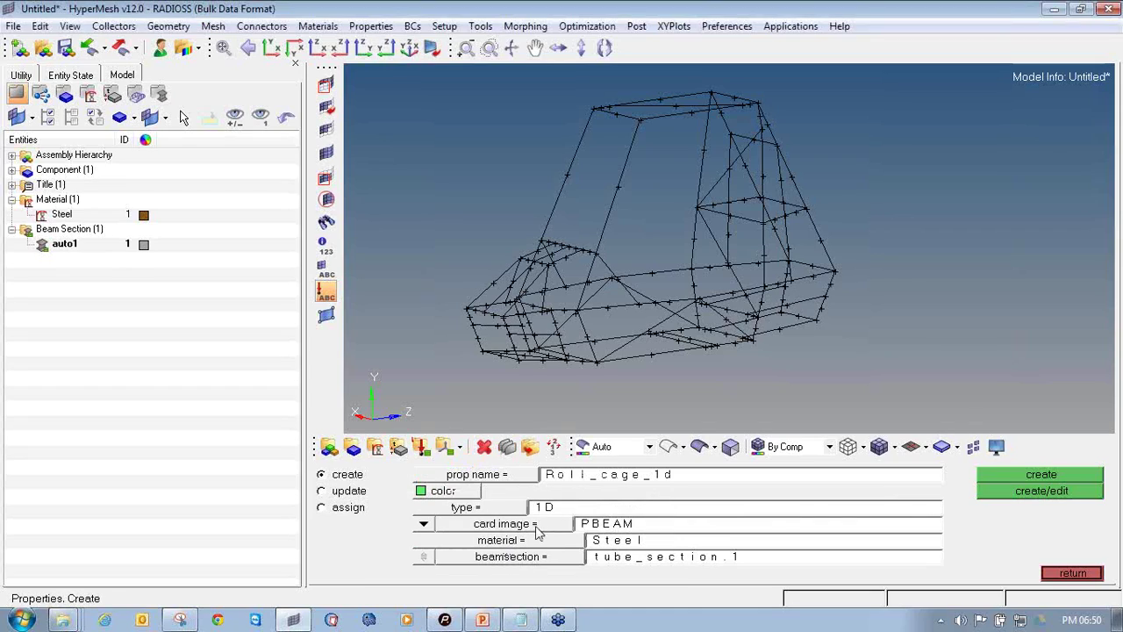
click(536, 527)
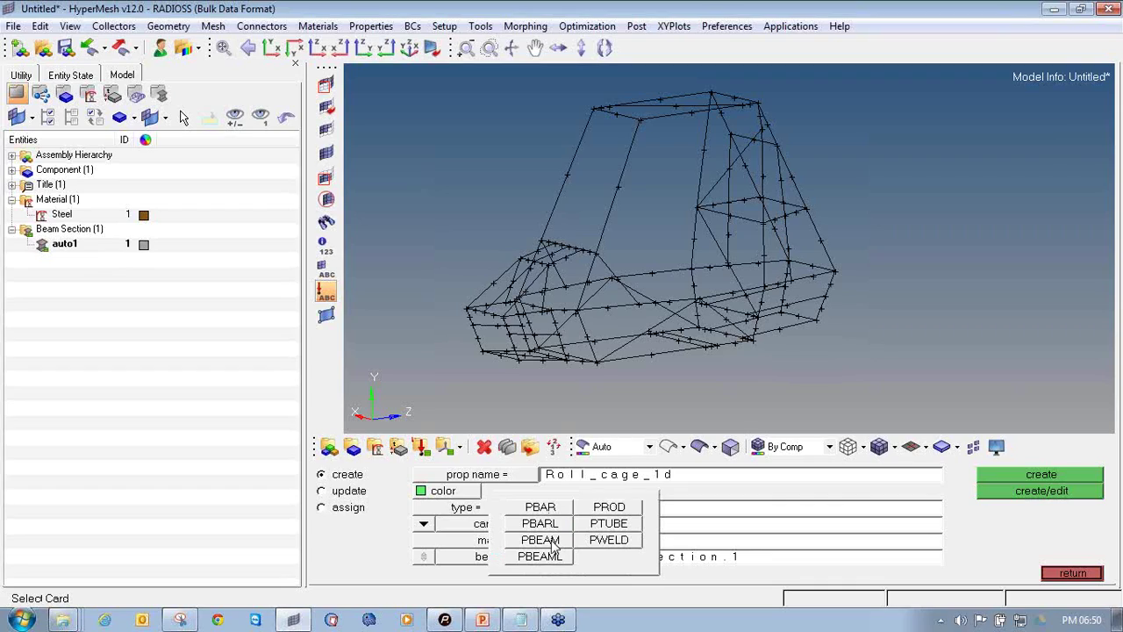
click(541, 539)
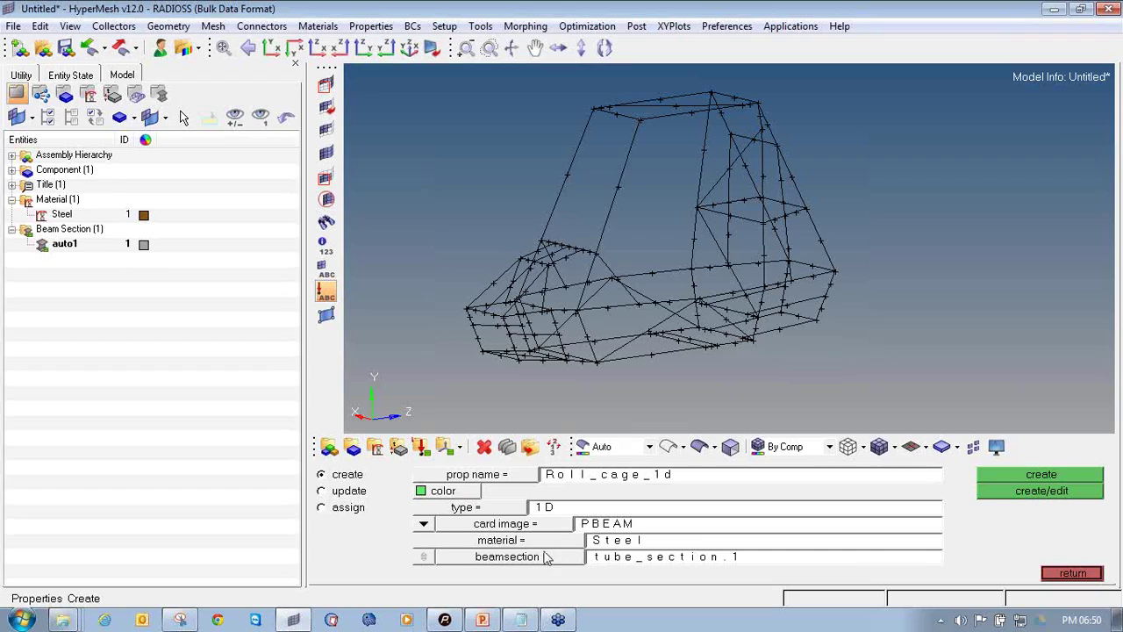
click(544, 544)
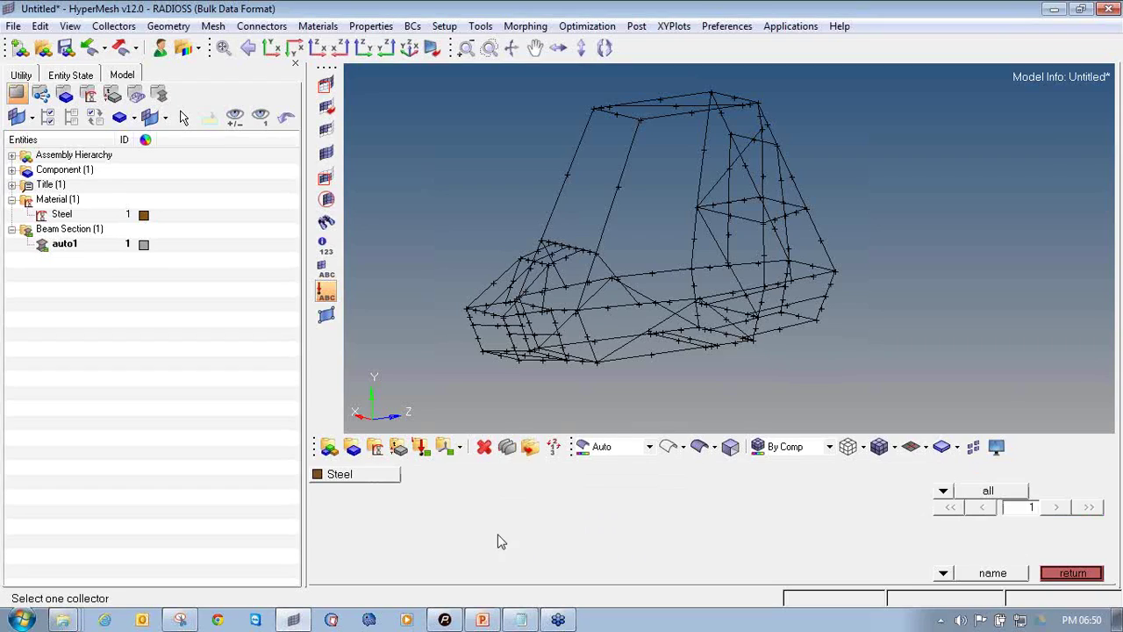
click(397, 484)
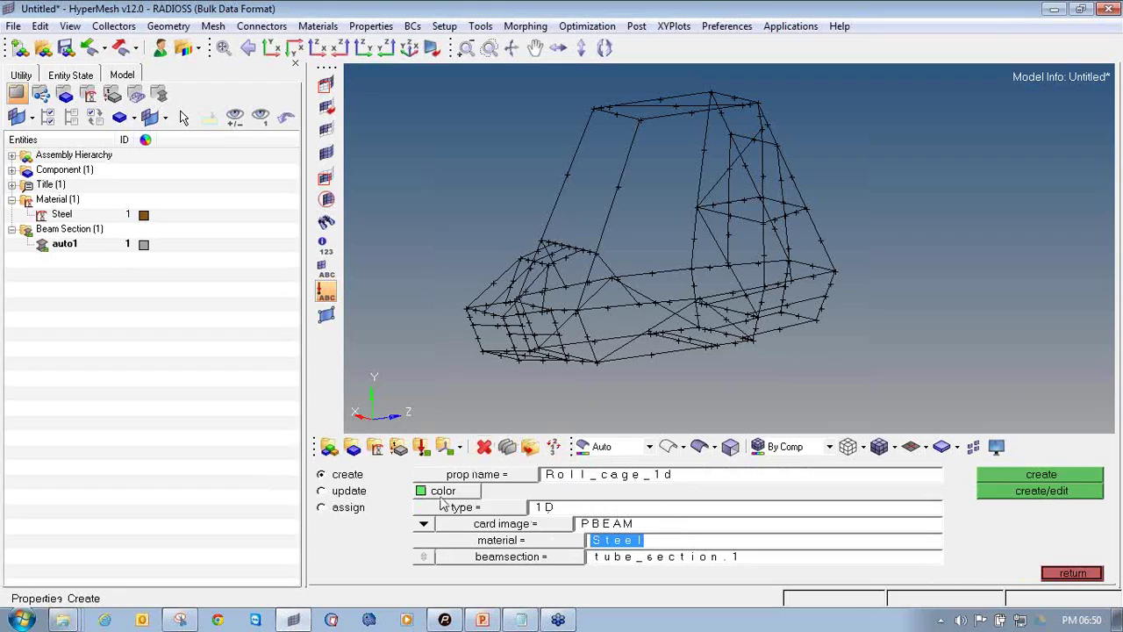
click(566, 556)
click(460, 478)
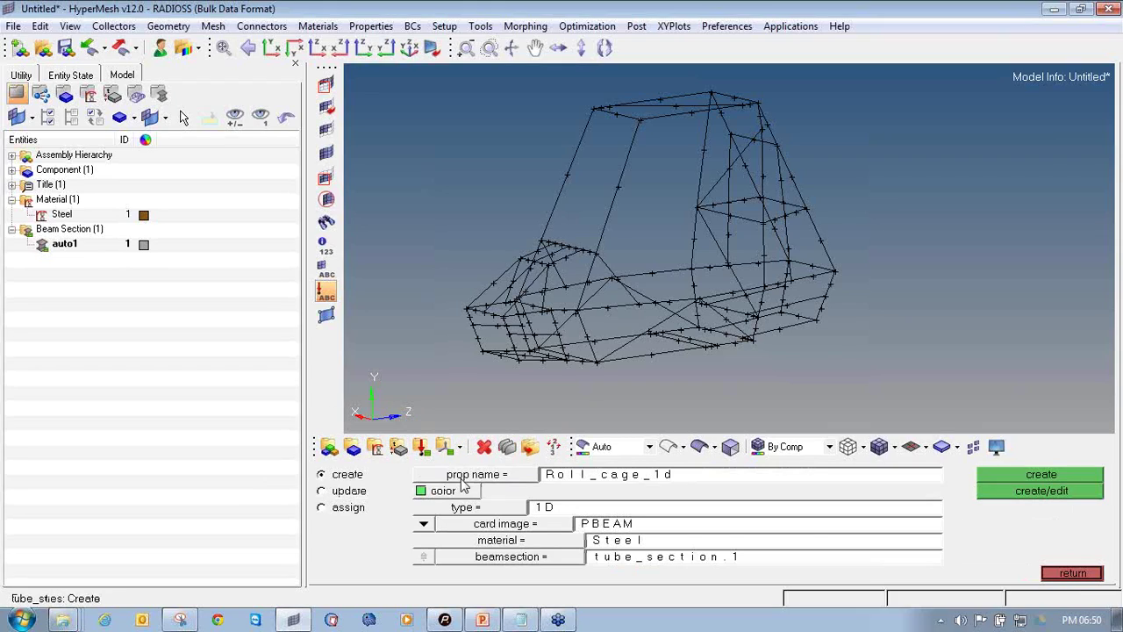
Step: Create the Roll_cage_1d property with its PBEAM card opened for review, accept the card and expand the Property folder in the model tree
click(1059, 497)
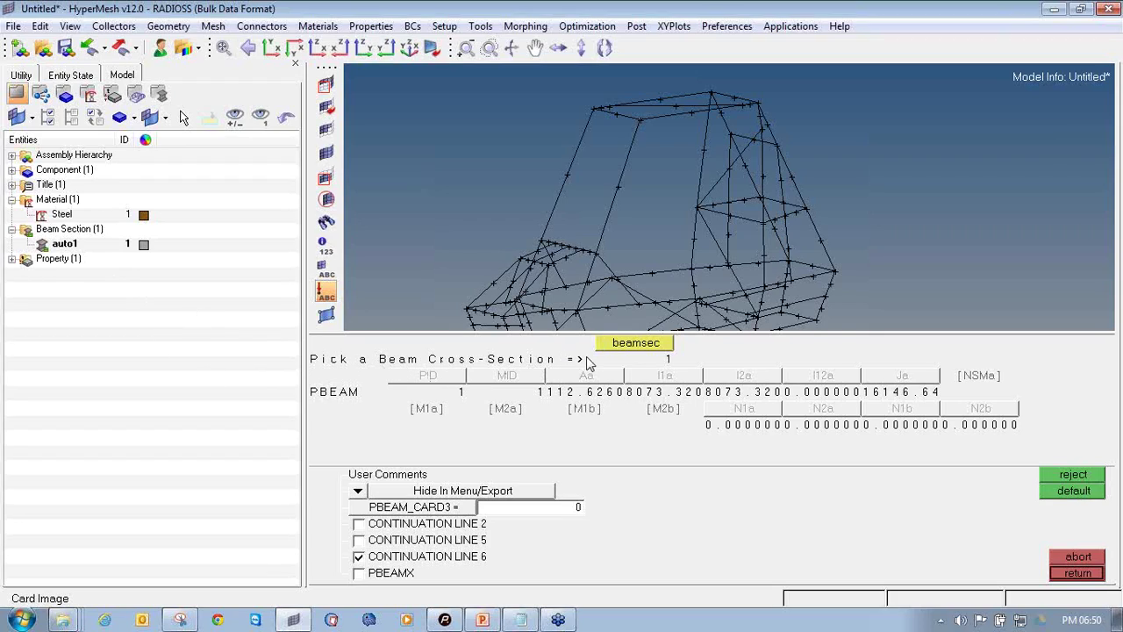
click(1079, 573)
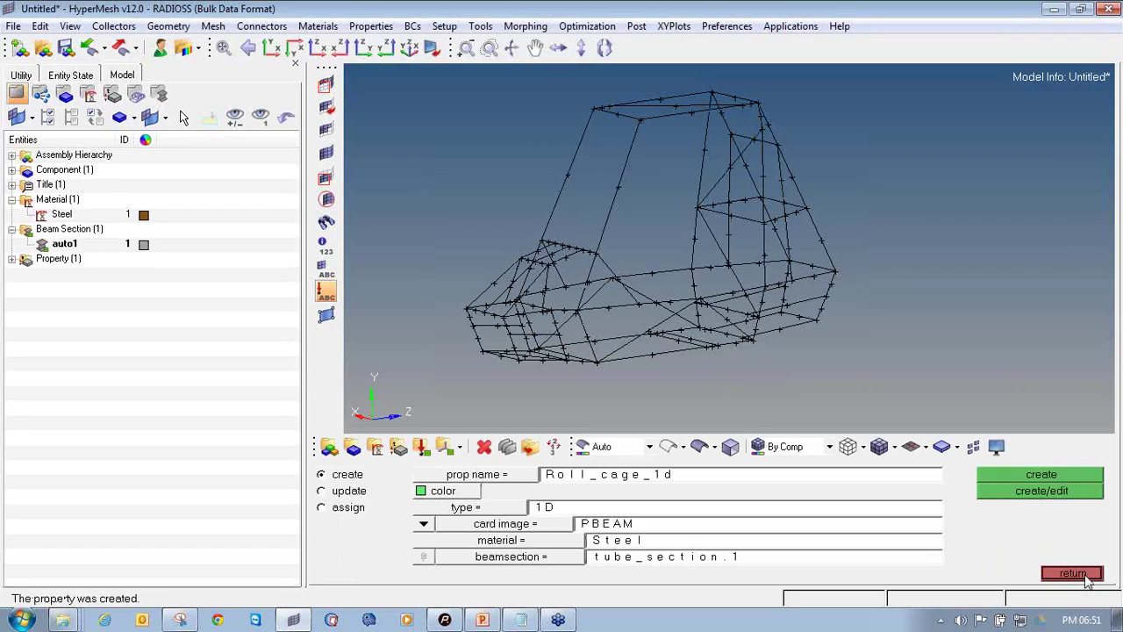
click(1072, 573)
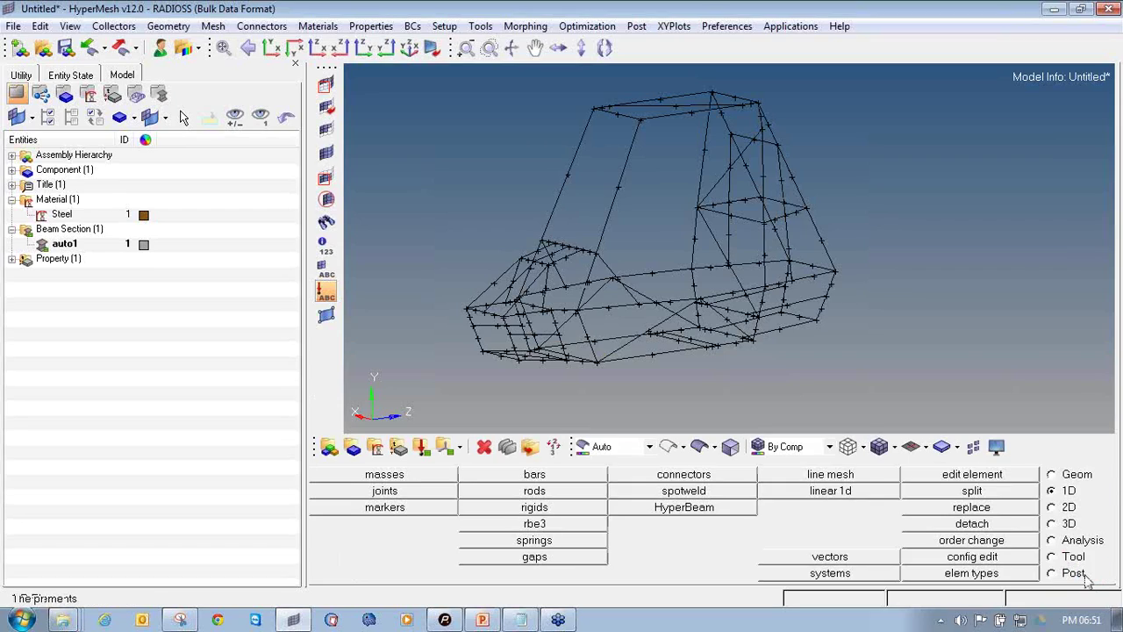
click(11, 259)
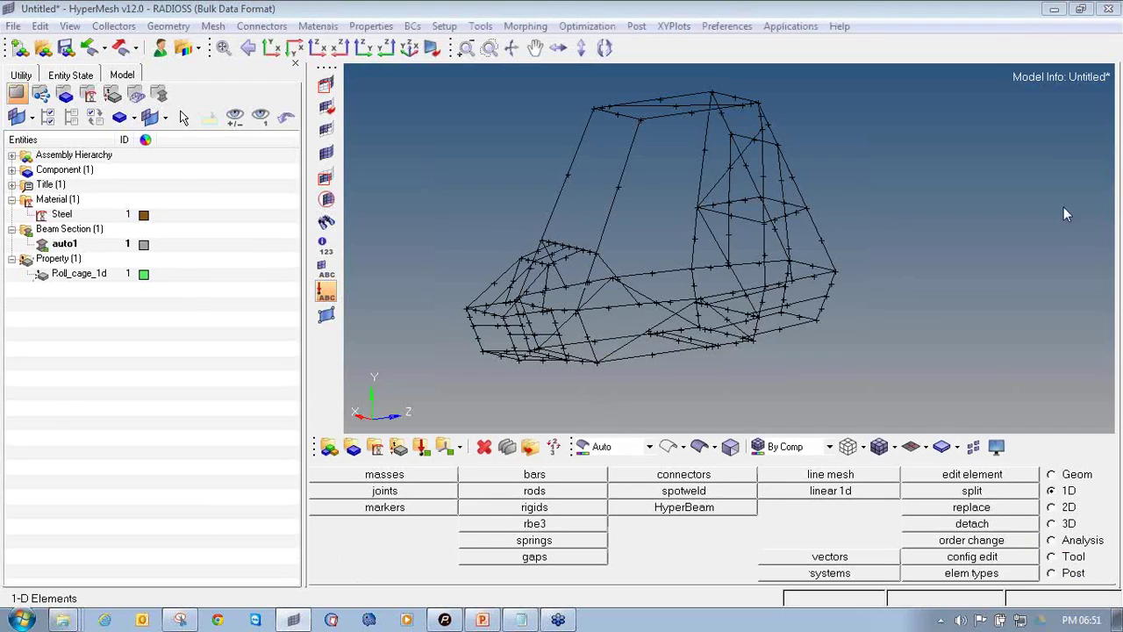
Step: Update the lvl1 component with the Roll_cage_1d property and expand the Component folder in the model tree
click(348, 444)
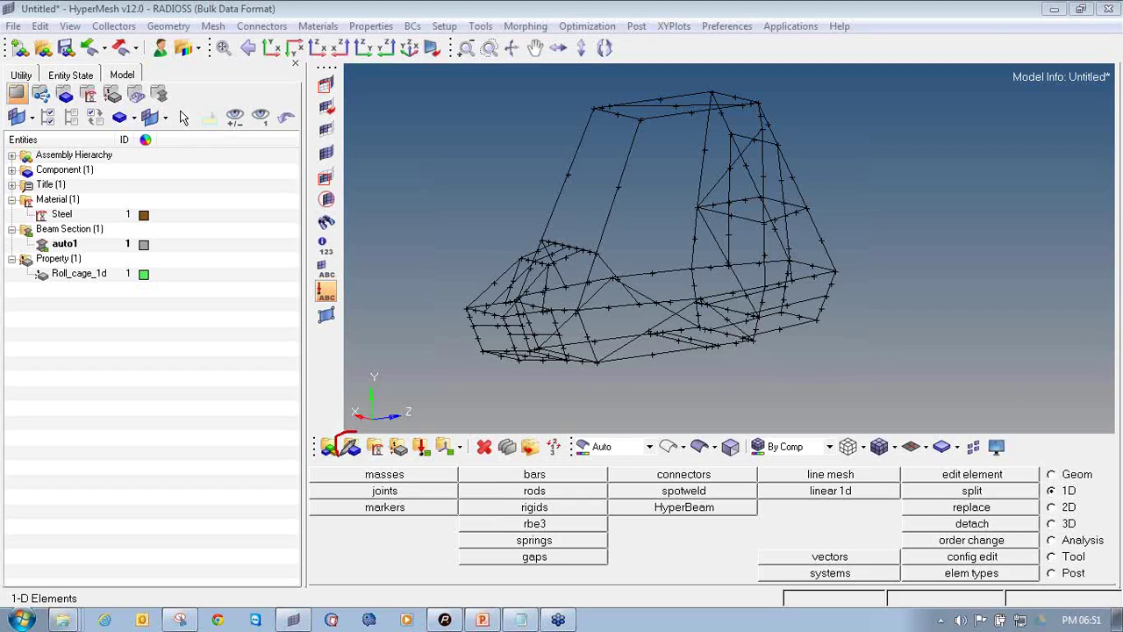
click(354, 448)
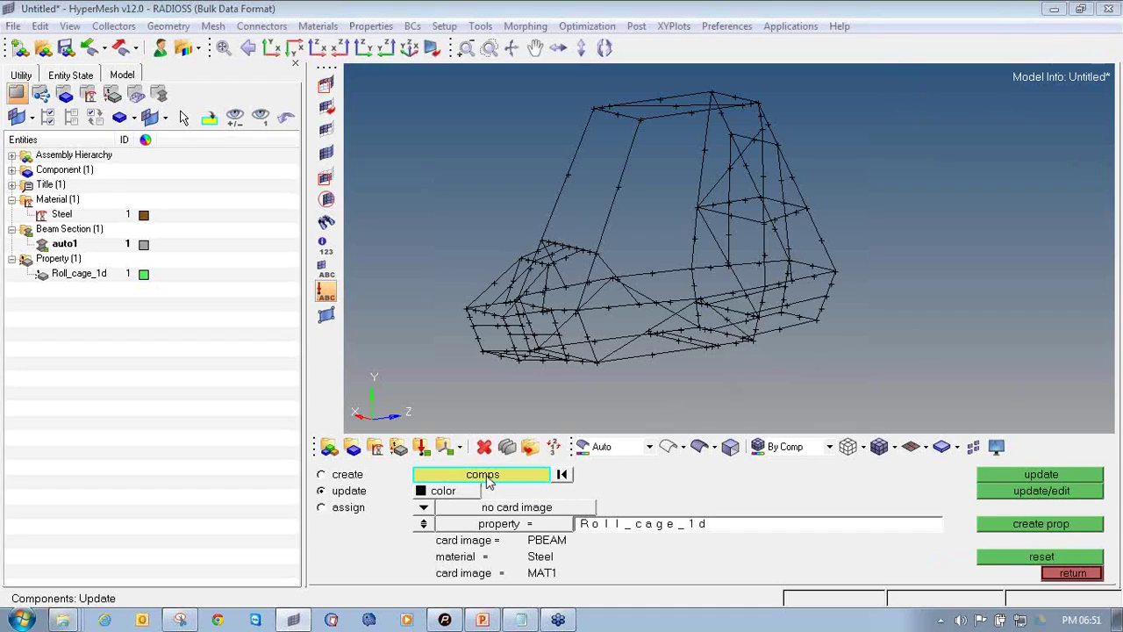
key(d)
click(331, 474)
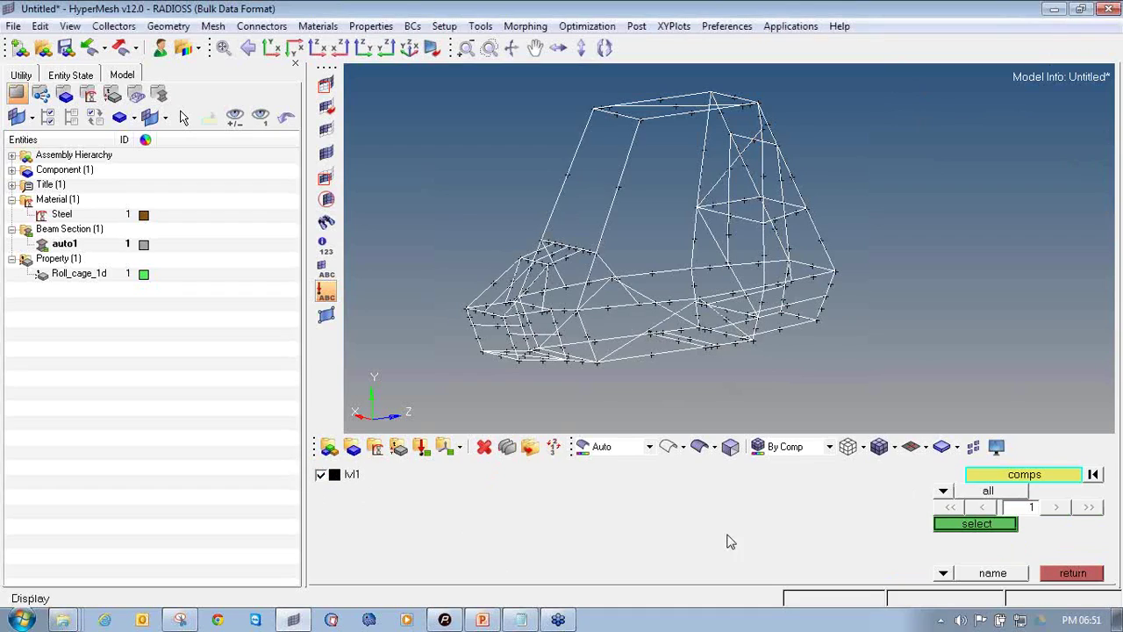
click(952, 524)
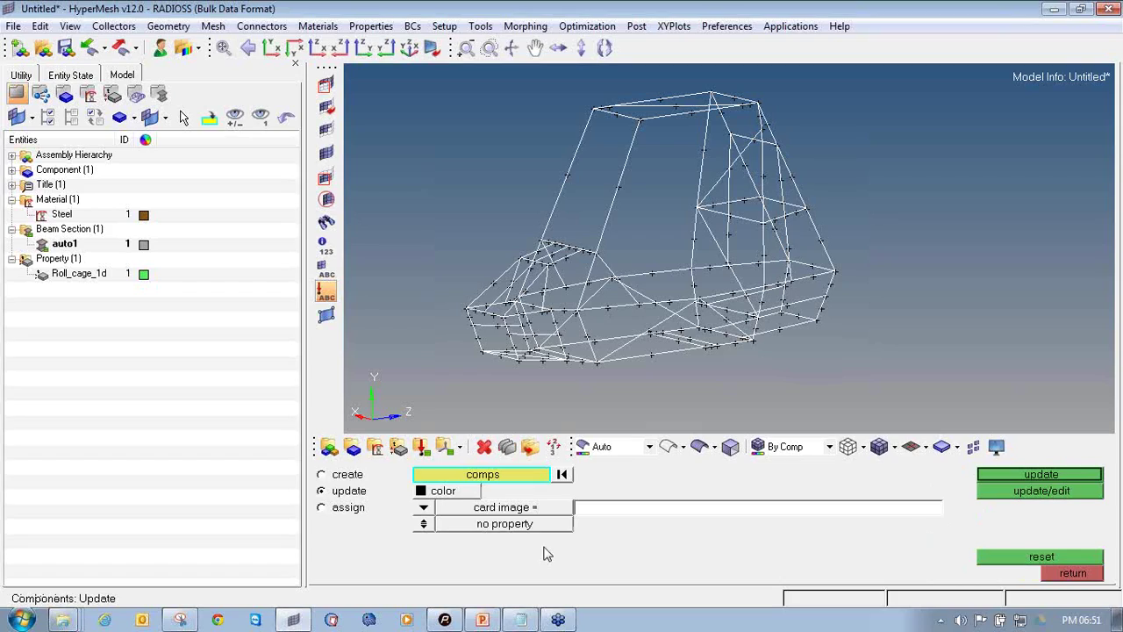
click(424, 525)
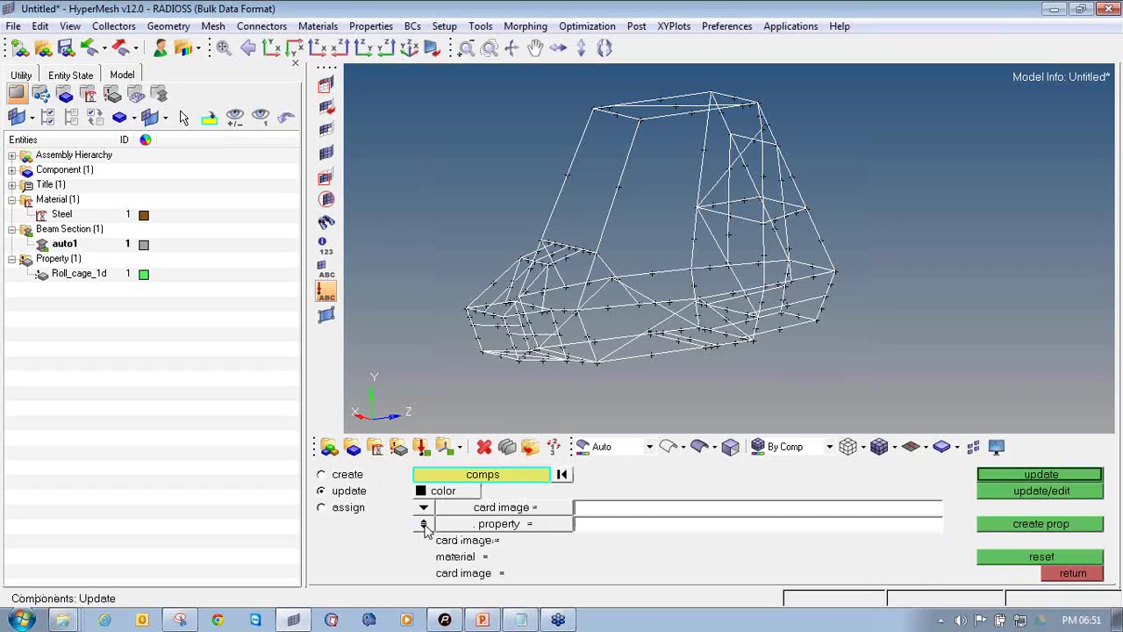
click(504, 525)
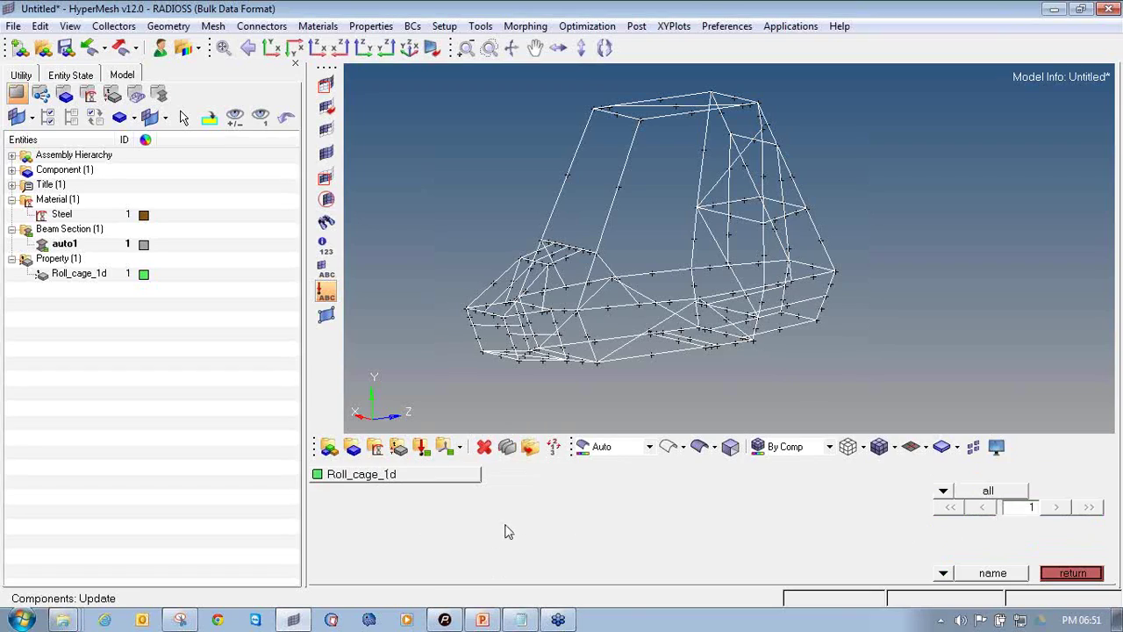
click(442, 479)
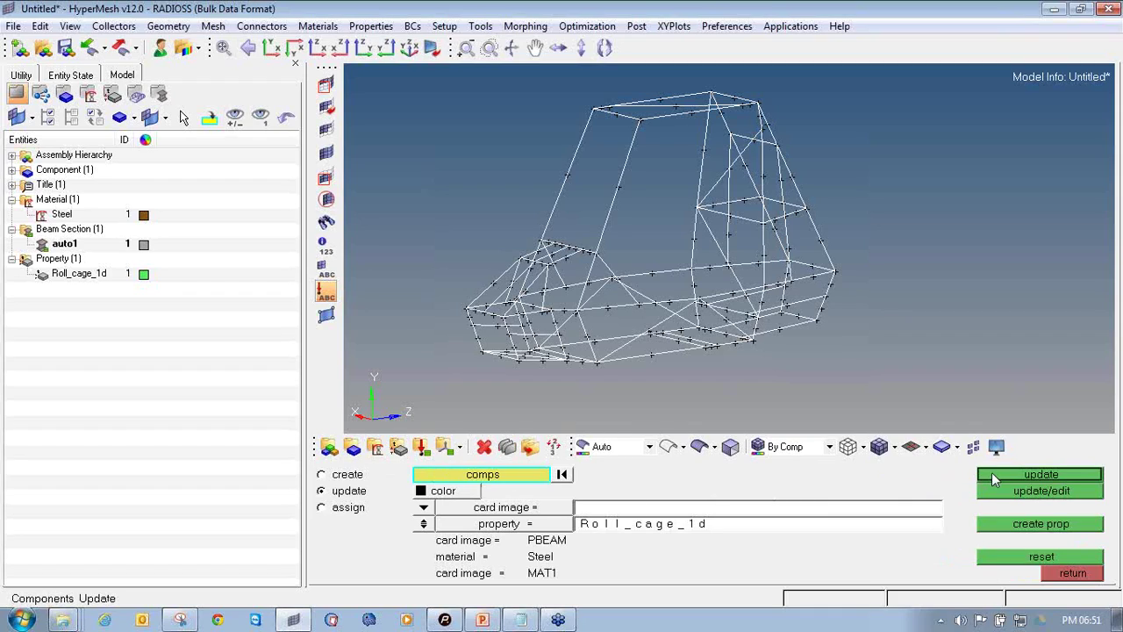
click(994, 476)
click(12, 170)
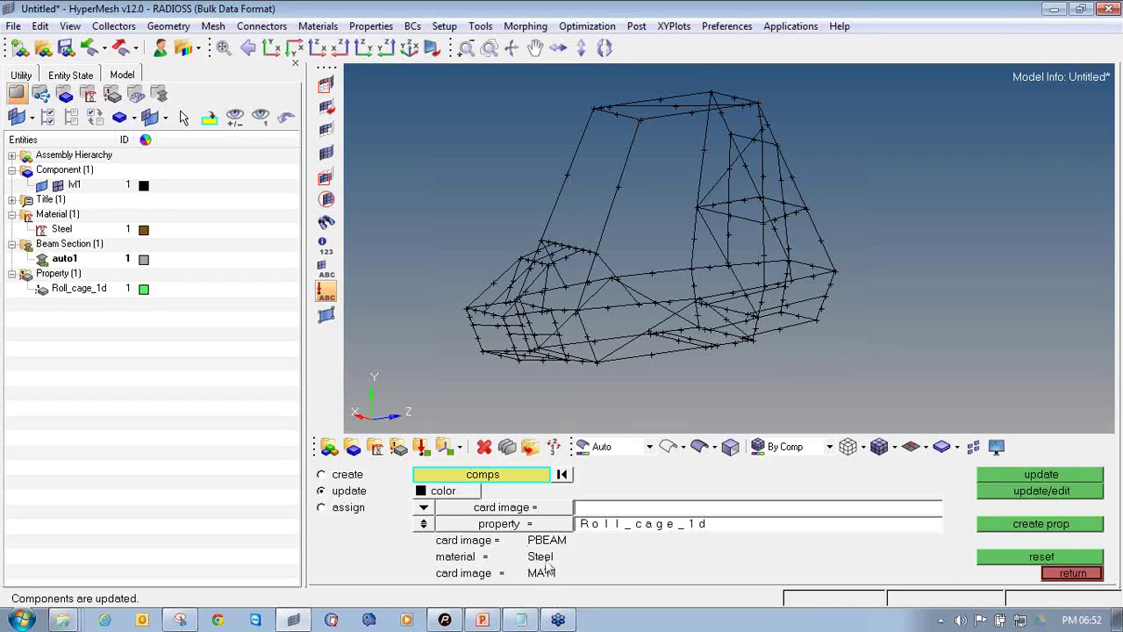
click(1072, 573)
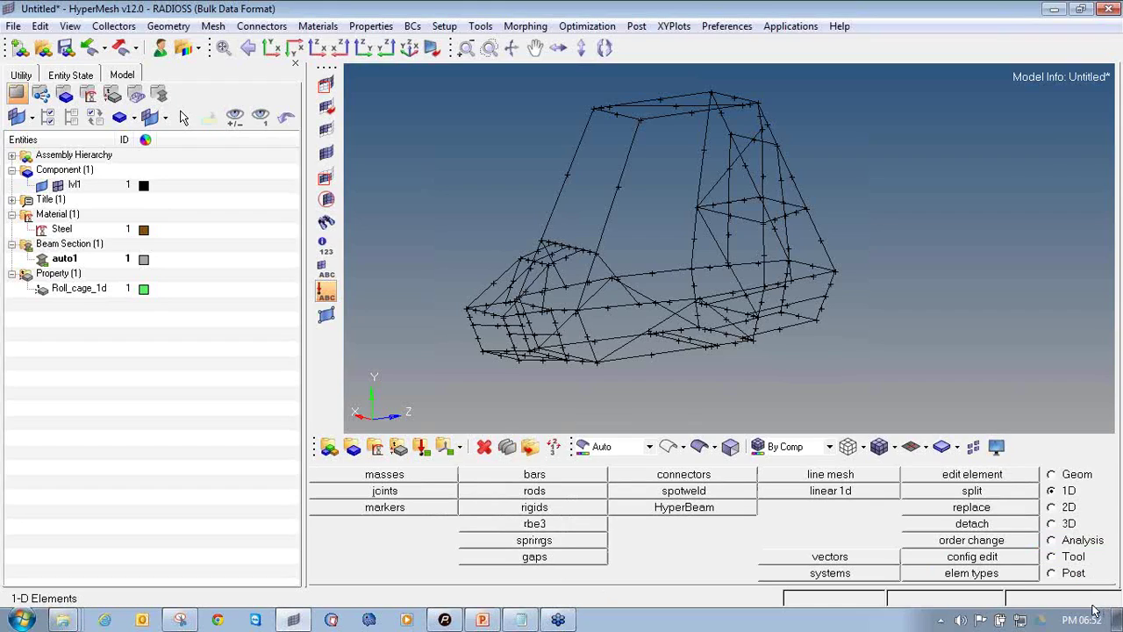
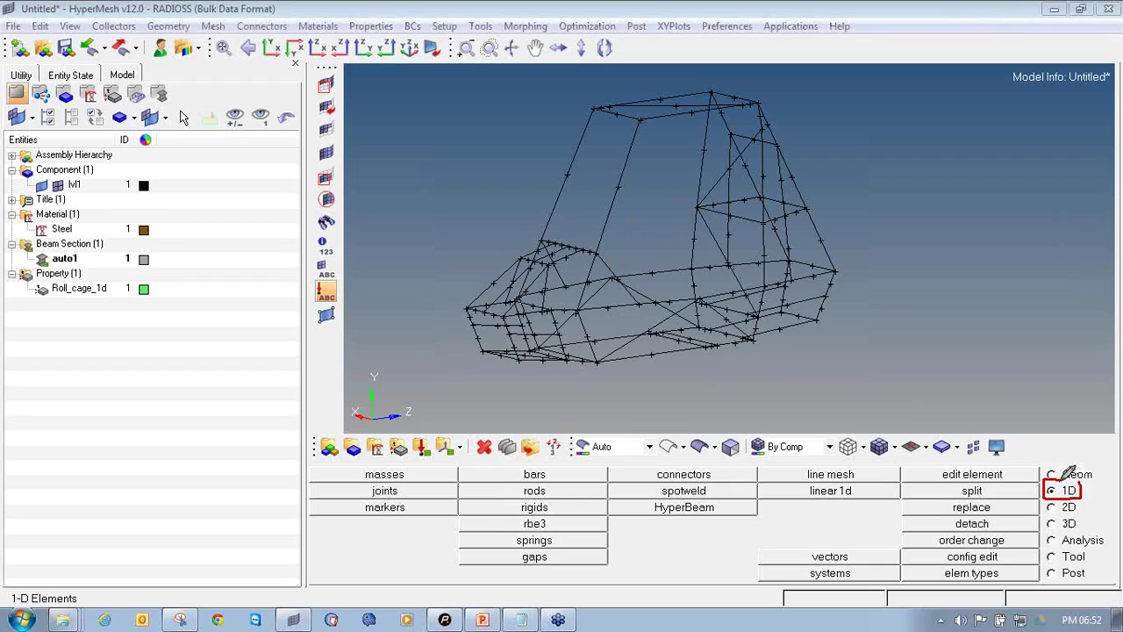
Step: Start a 1D line mesh and select all lines of the roll cage for it
mouse_move(804, 467)
mouse_down()
mouse_move(750, 465)
mouse_move(766, 482)
mouse_move(902, 476)
mouse_move(892, 458)
mouse_move(802, 463)
mouse_up()
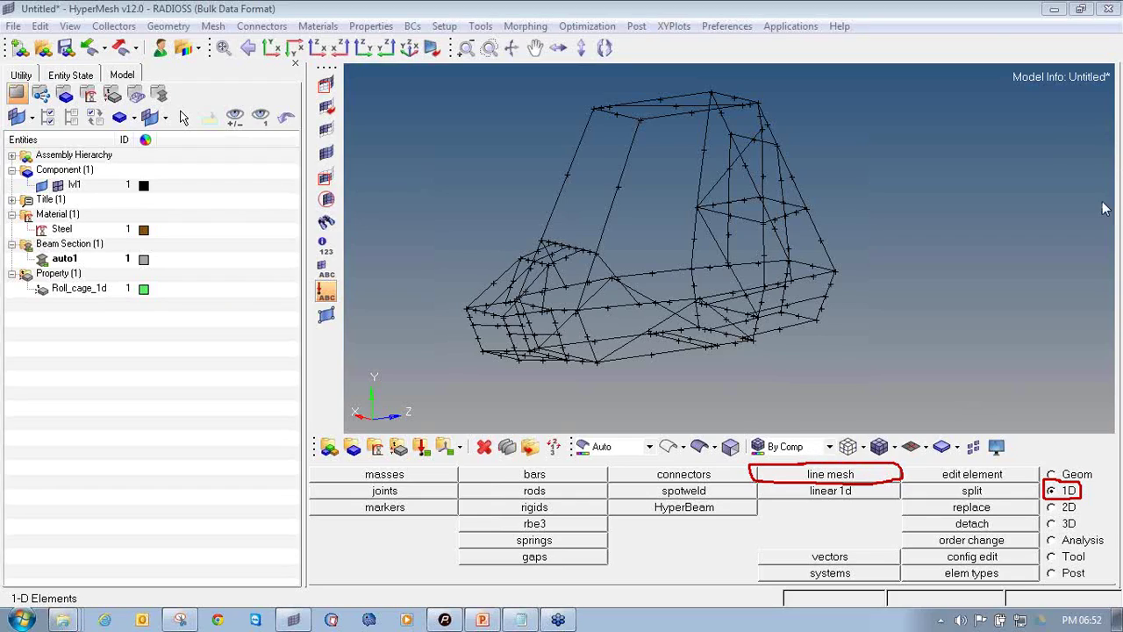
click(820, 478)
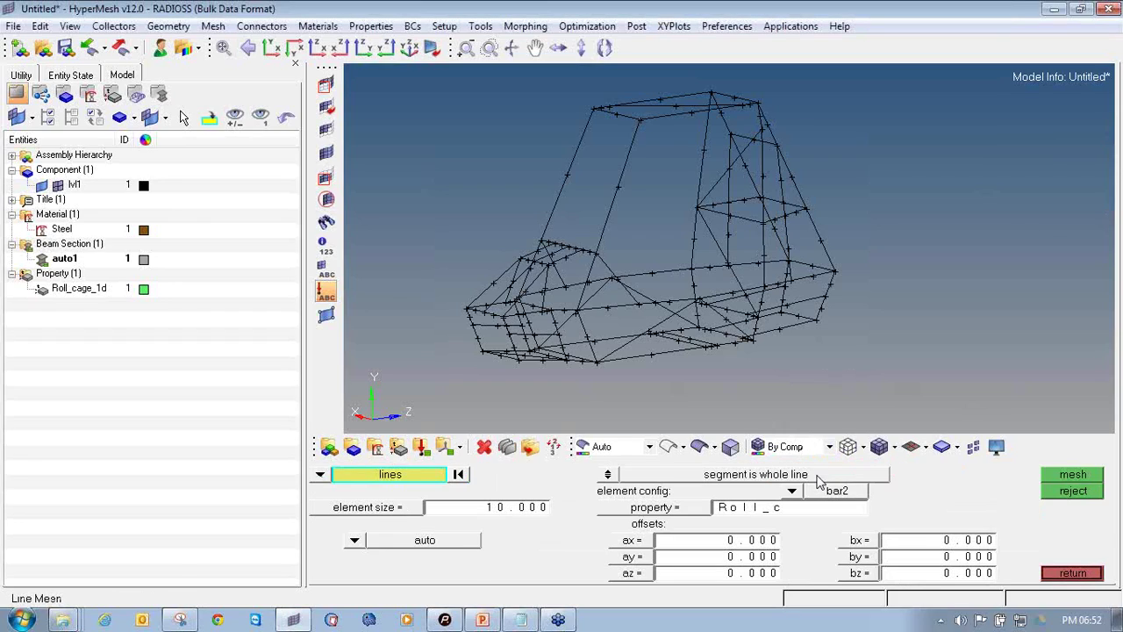
click(321, 474)
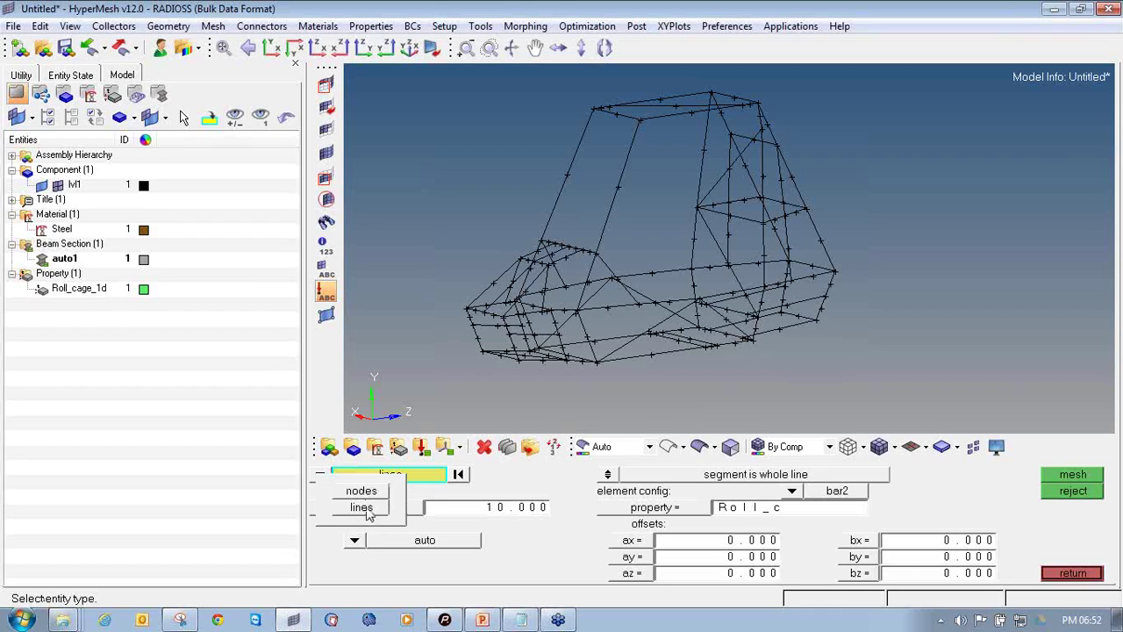
click(369, 514)
click(388, 478)
click(452, 509)
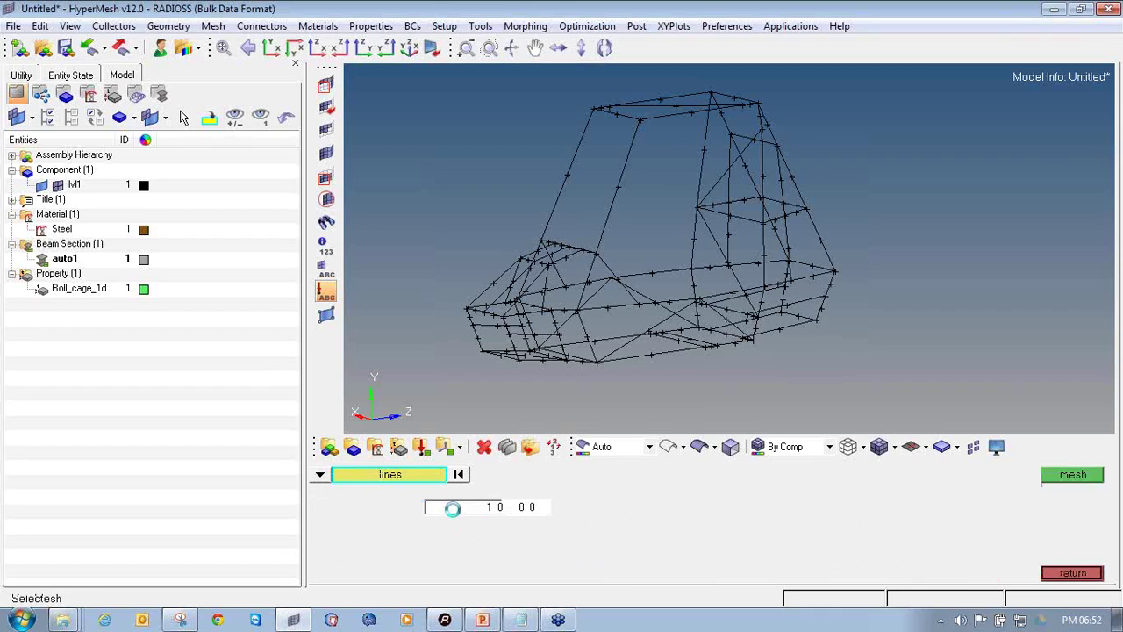
ctrl+drag(752, 207, 782, 258)
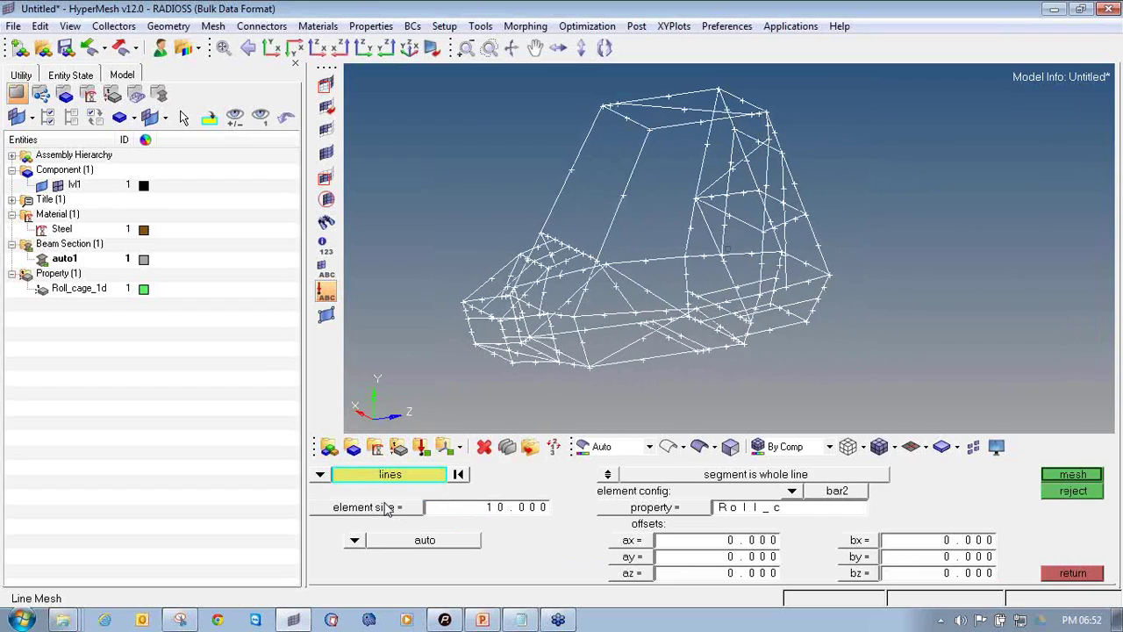
Step: Set the line mesh element size to 50, the element configuration to bar2 and the property to Roll_cage_1d
click(488, 509)
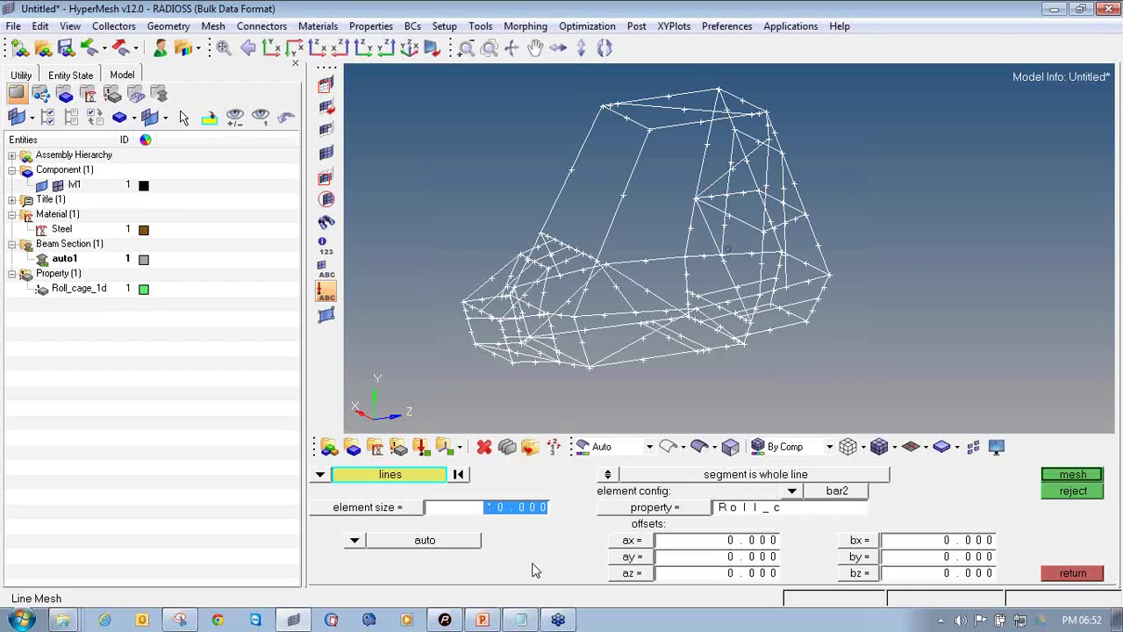
text(5)
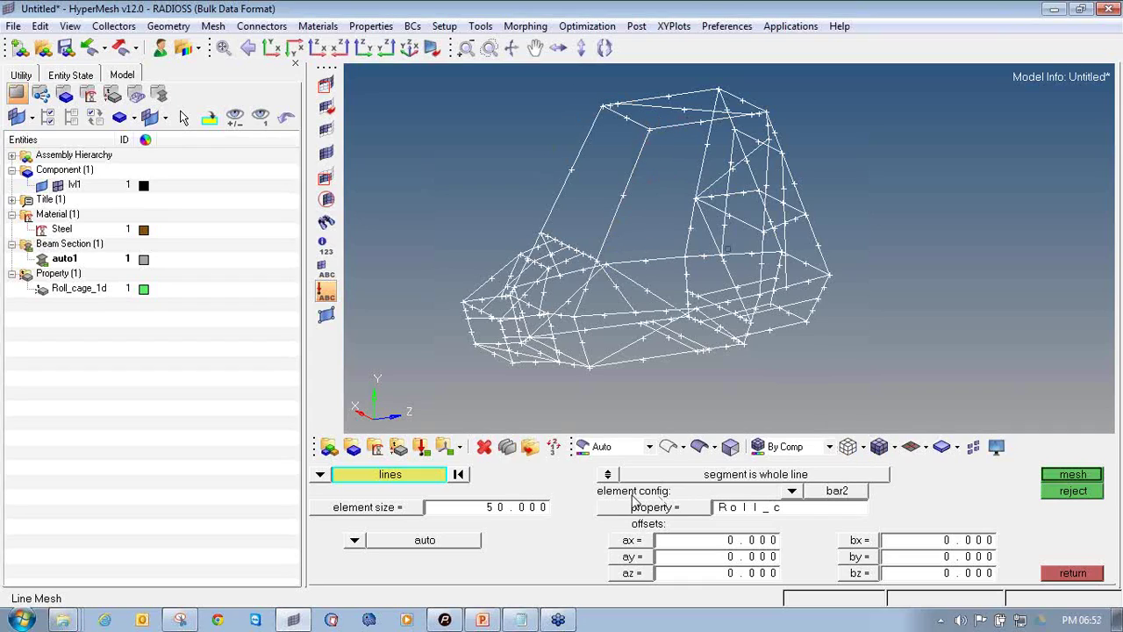
click(802, 493)
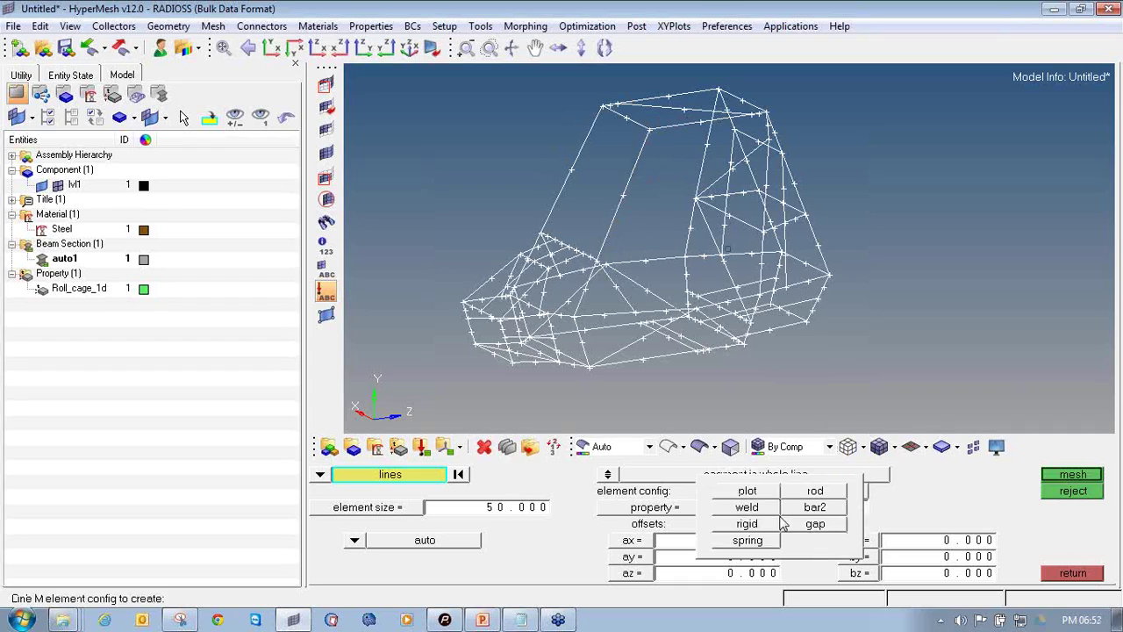
click(816, 507)
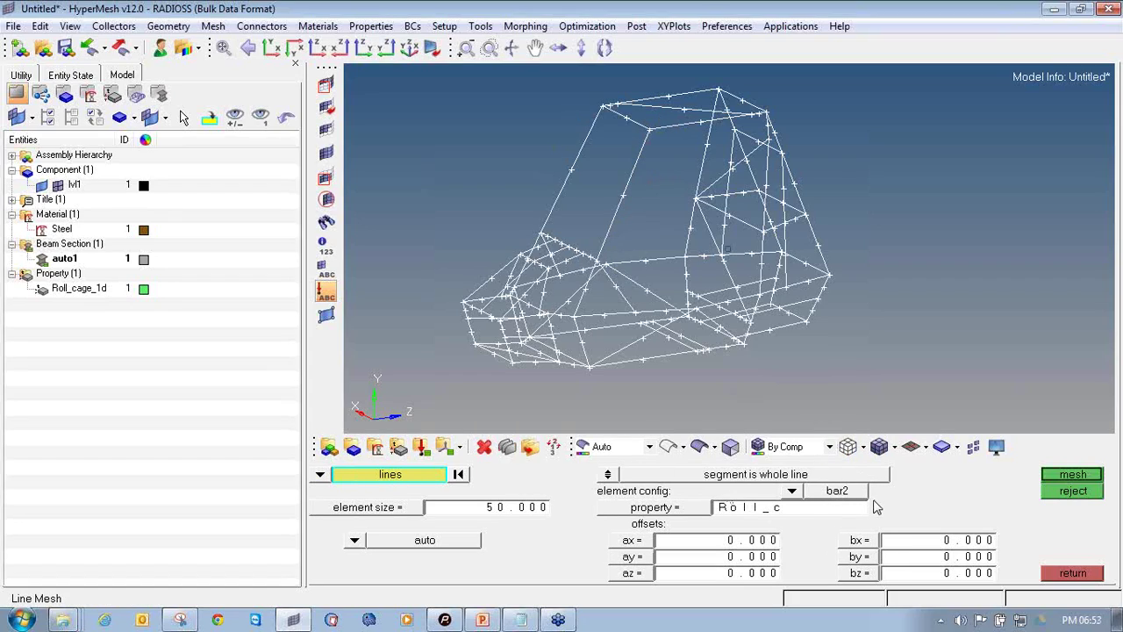
click(664, 513)
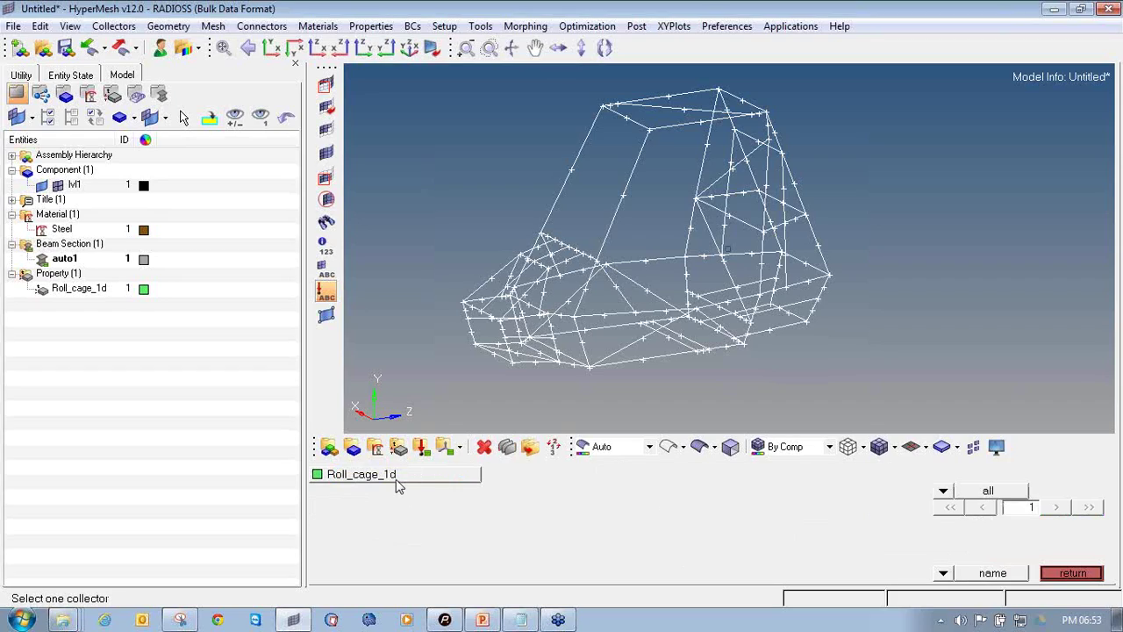
click(395, 479)
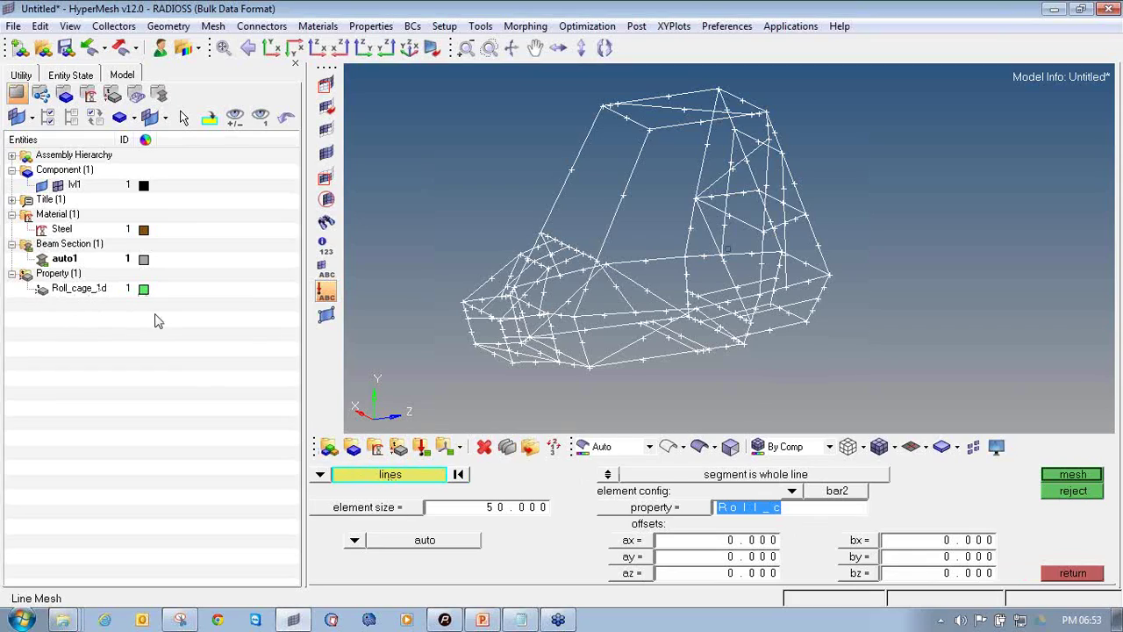
Step: Mesh the selected roll cage lines, accept the element densities and leave the line mesh command
click(1097, 478)
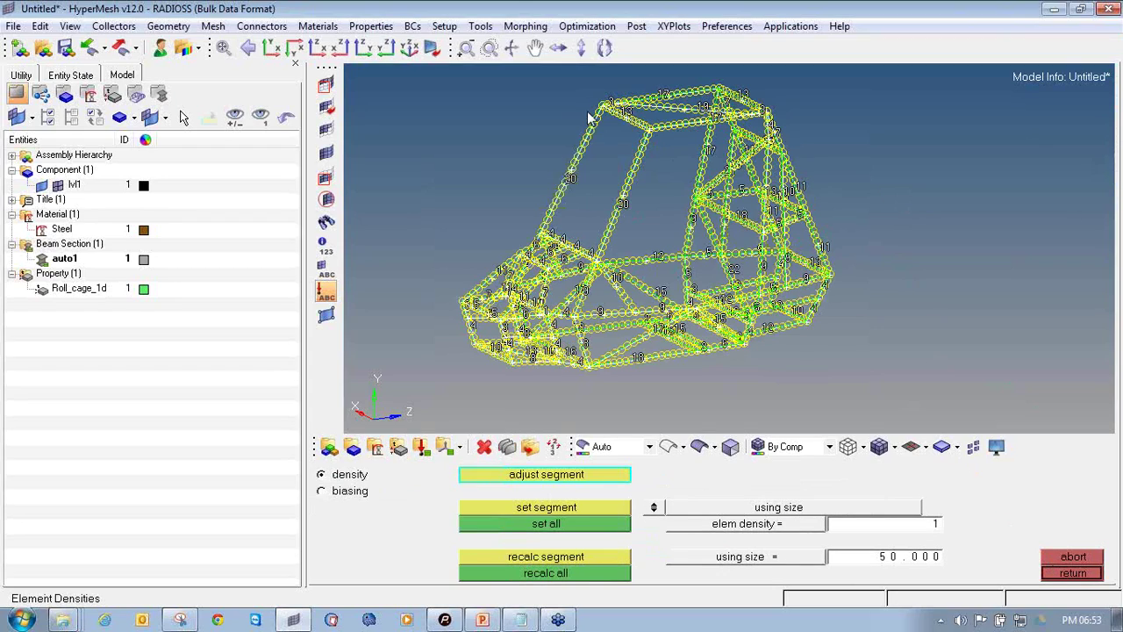
click(1088, 575)
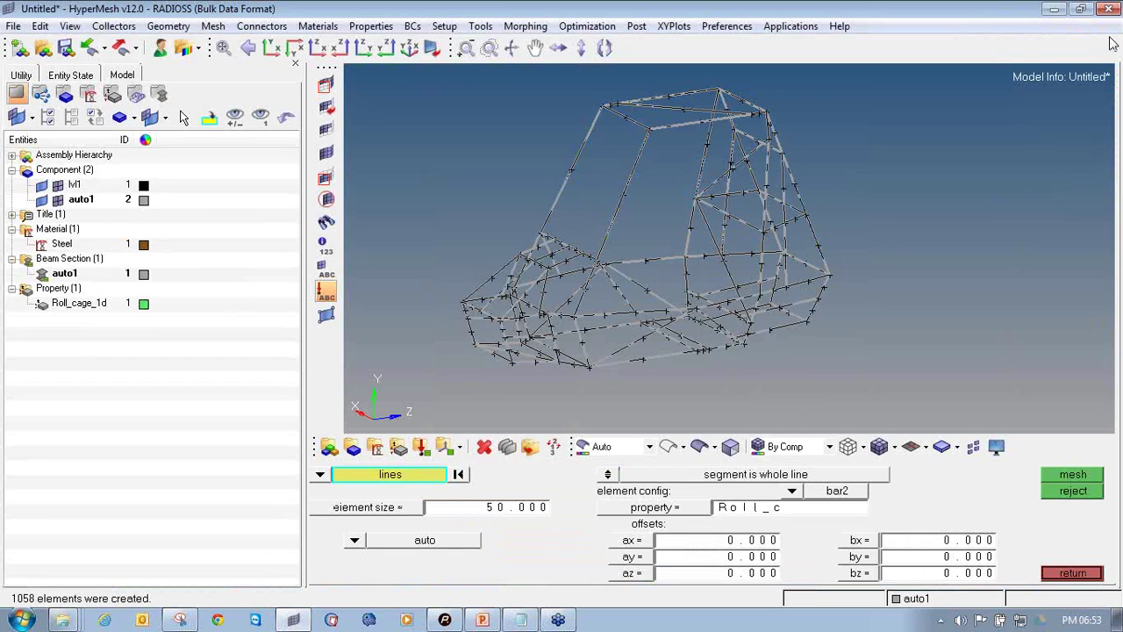
middle_click(933, 150)
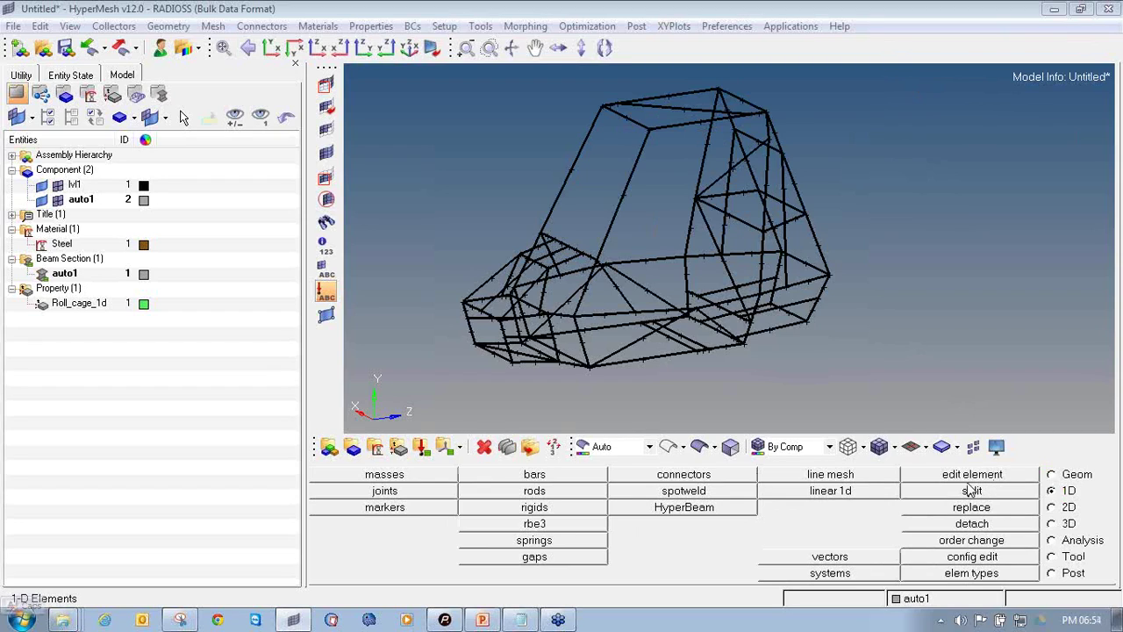
Step: Delete the auto1 component from the model and confirm its removal
ctrl+drag(699, 259, 783, 270)
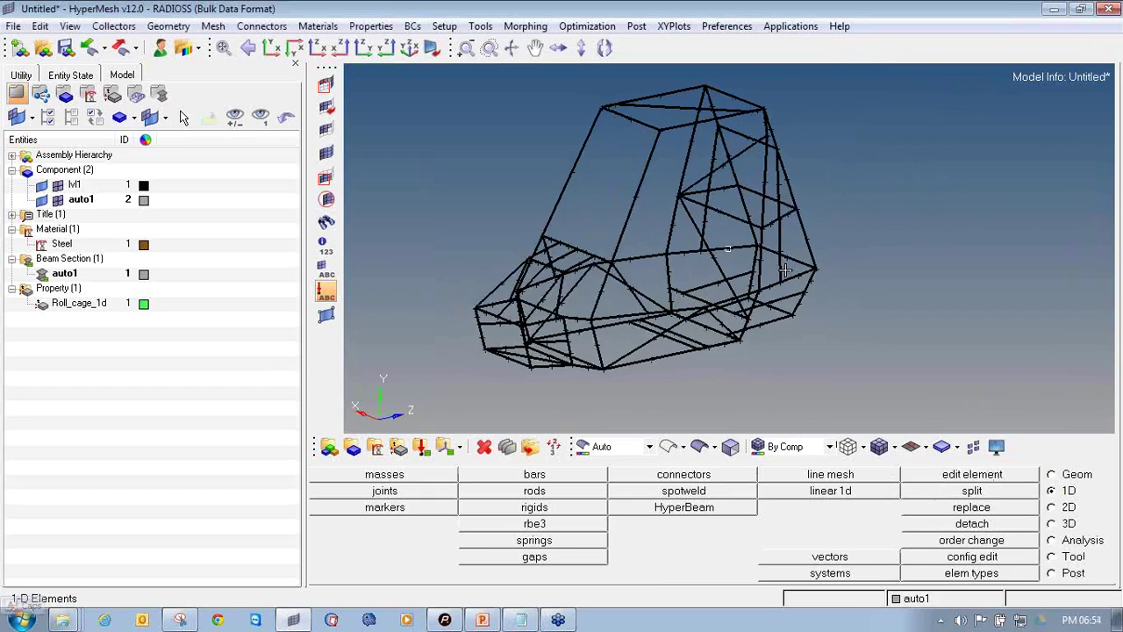
right_click(81, 200)
click(111, 286)
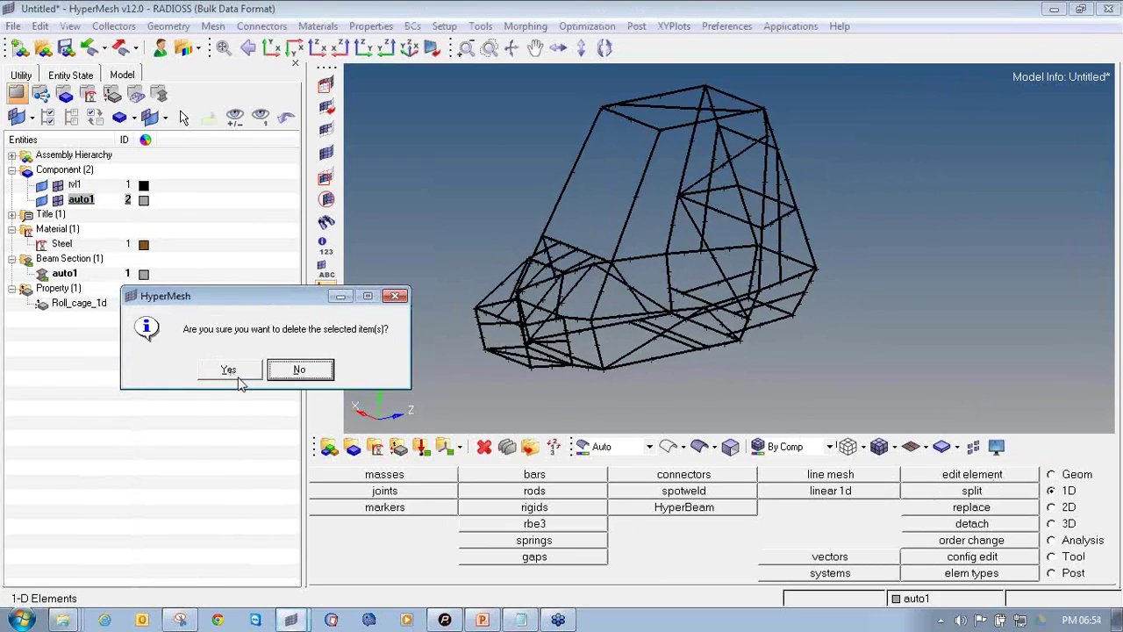
click(227, 370)
Step: Colour the lvl1 component red and hide its geometry so only its elements are displayed
click(144, 186)
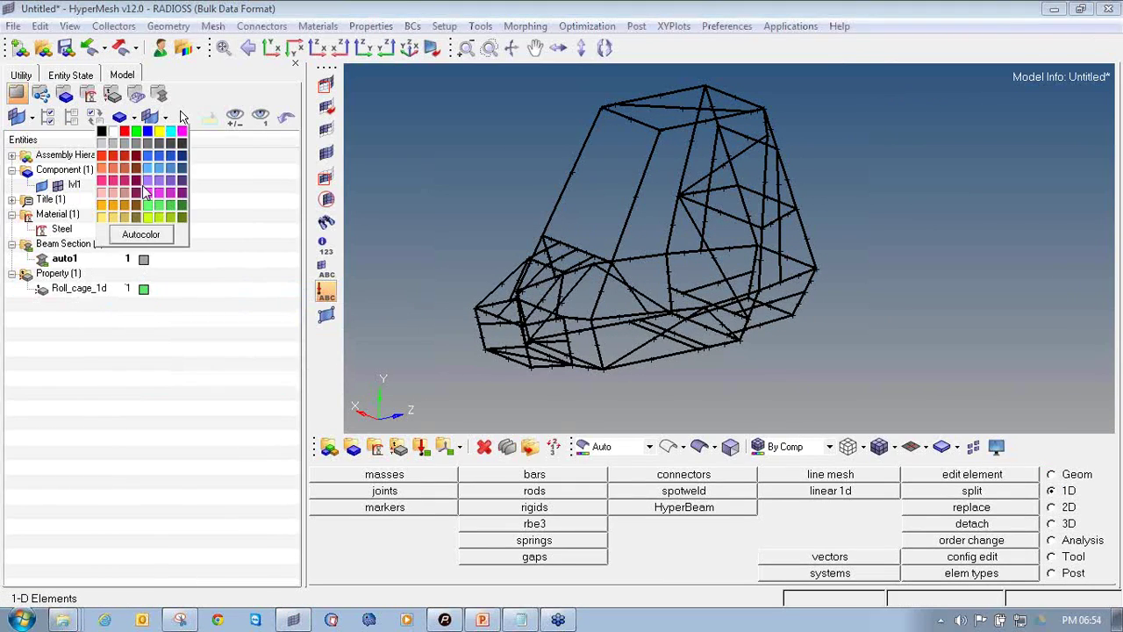
click(125, 131)
ctrl+drag(772, 213, 728, 251)
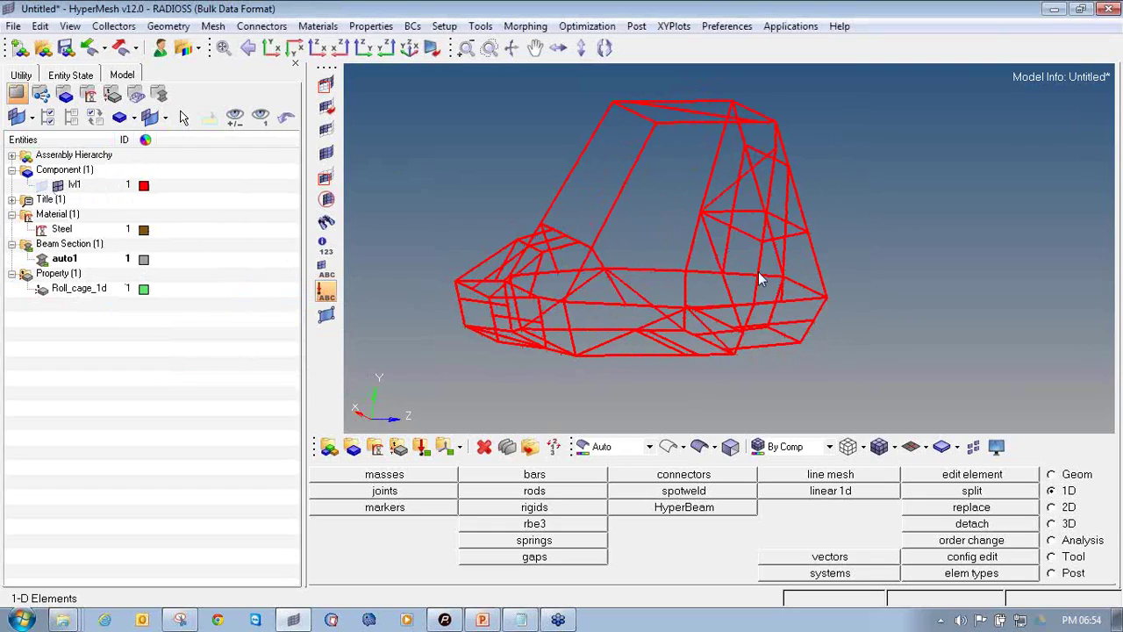
Step: Display the beam elements with the 3D Element Representation
click(926, 446)
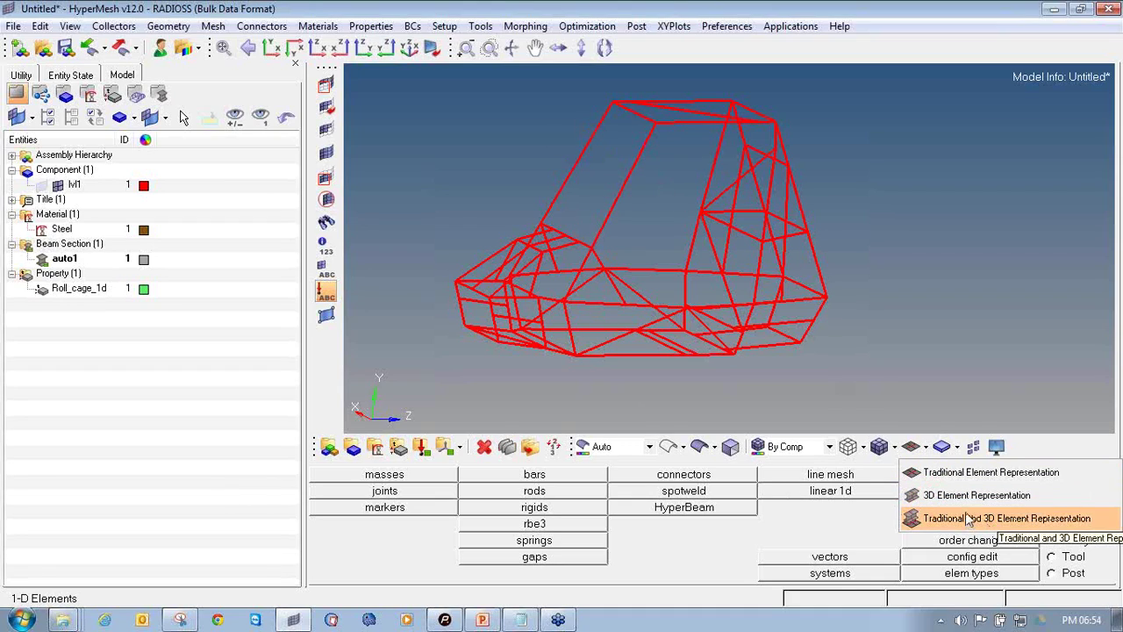
click(966, 496)
ctrl+drag(587, 214, 753, 319)
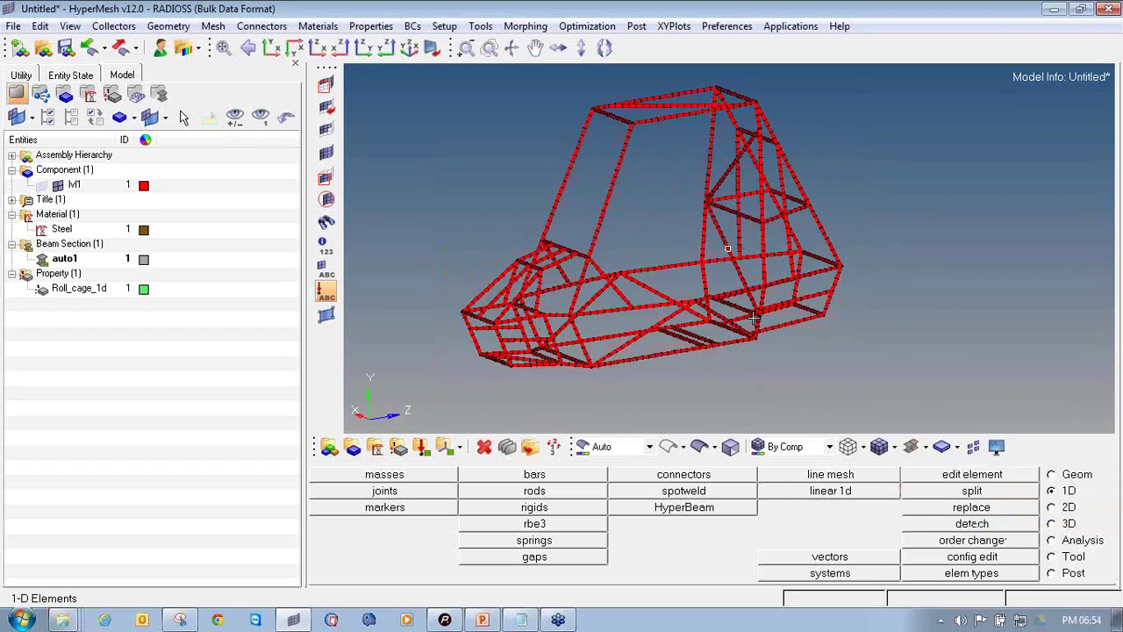
Step: Examine the tube shape of the roll cage's beam elements closely from several sides
scroll(586, 207, up, 3)
scroll(585, 207, down, 5)
ctrl+drag(678, 266, 502, 257)
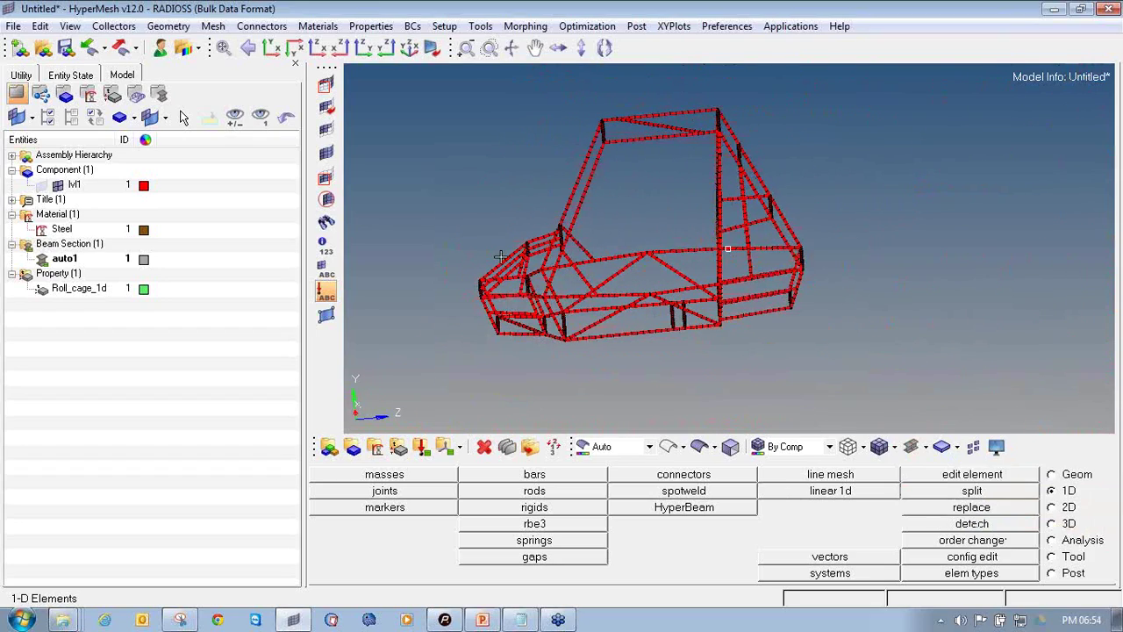
scroll(502, 257, up, 5)
scroll(546, 304, down, 1)
ctrl+drag(547, 305, 682, 322)
scroll(681, 322, down, 5)
scroll(716, 145, up, 5)
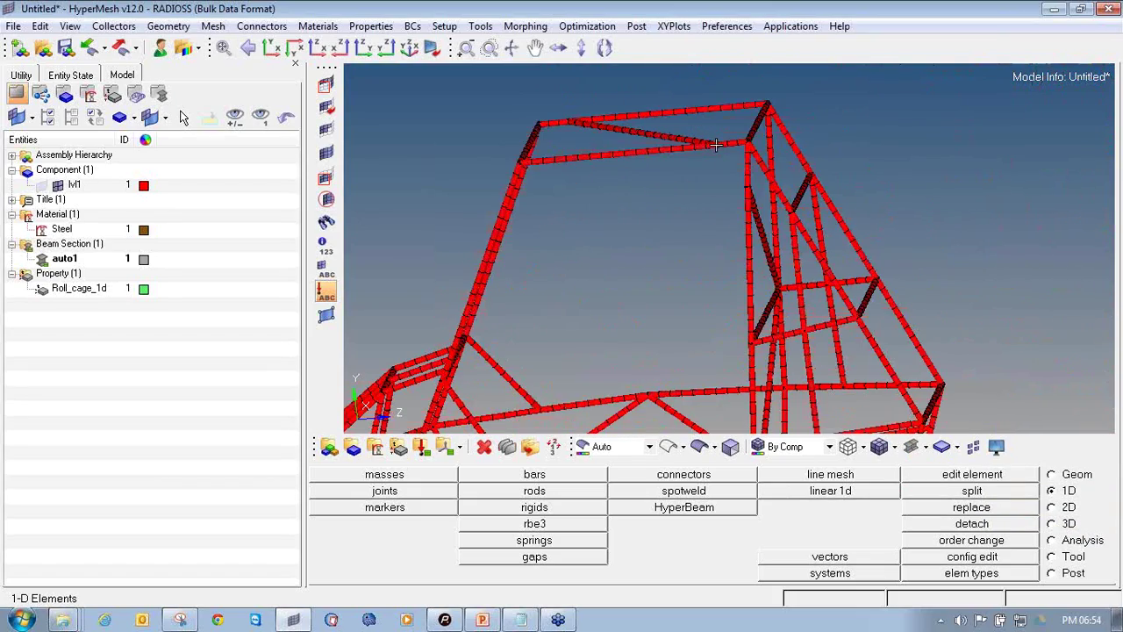
ctrl+click(716, 145)
ctrl+drag(746, 218, 832, 213)
scroll(451, 233, down, 5)
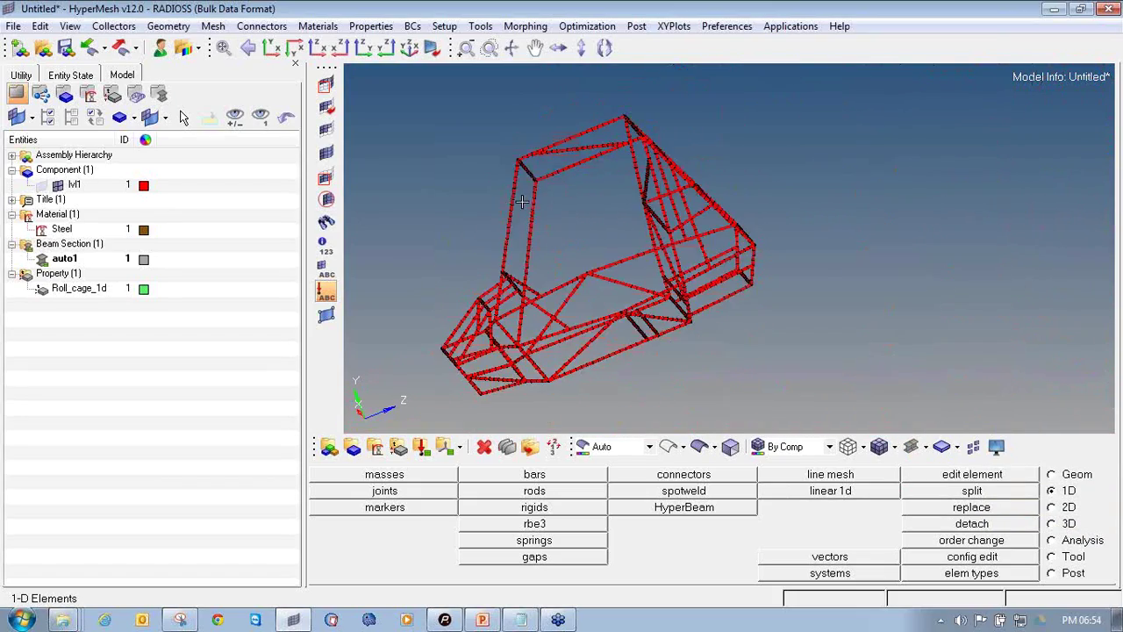
ctrl+drag(466, 191, 779, 216)
scroll(804, 169, up, 5)
ctrl+right_drag(804, 170, 691, 181)
Step: Mask all elements except one on the roll cage's sloping front member and examine its tube section
key(F5)
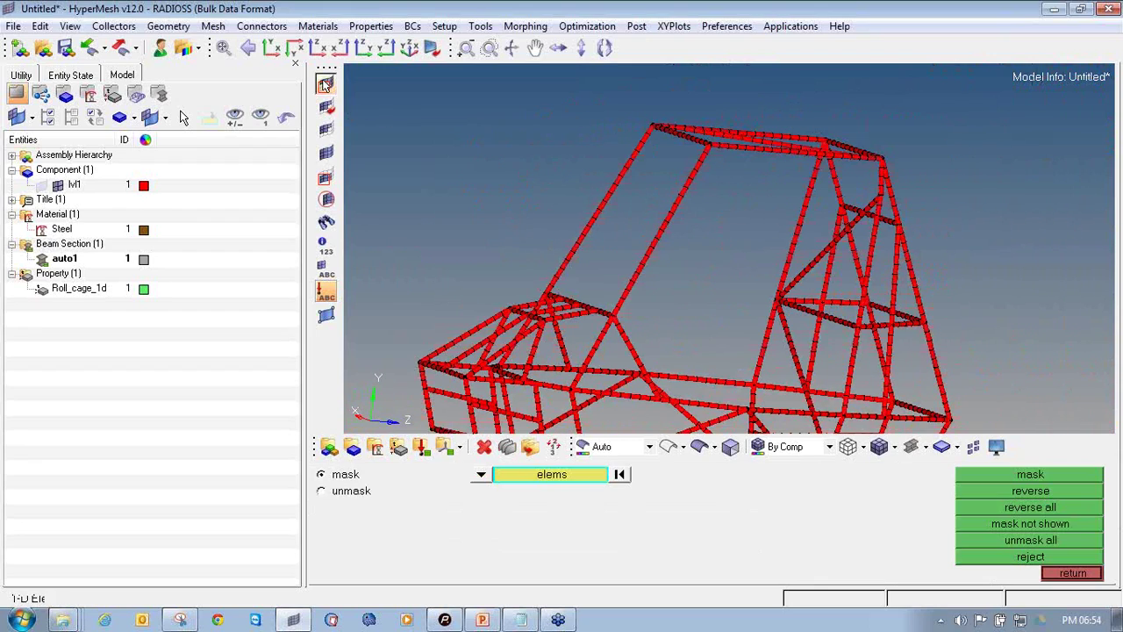
scroll(655, 198, up, 5)
click(697, 201)
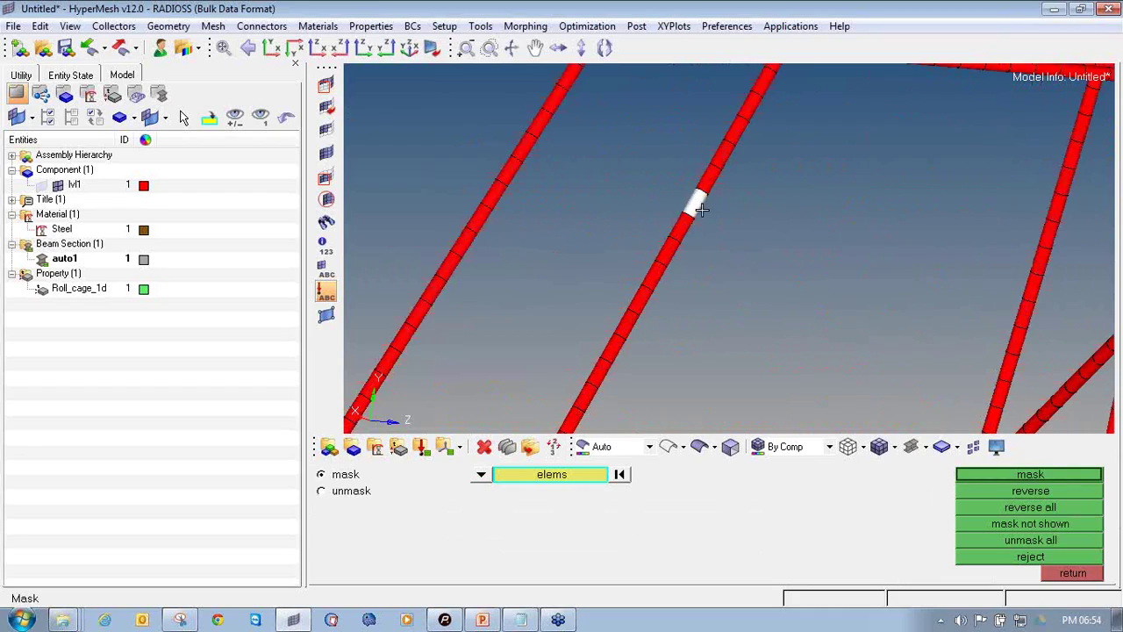
middle_click(966, 456)
click(994, 489)
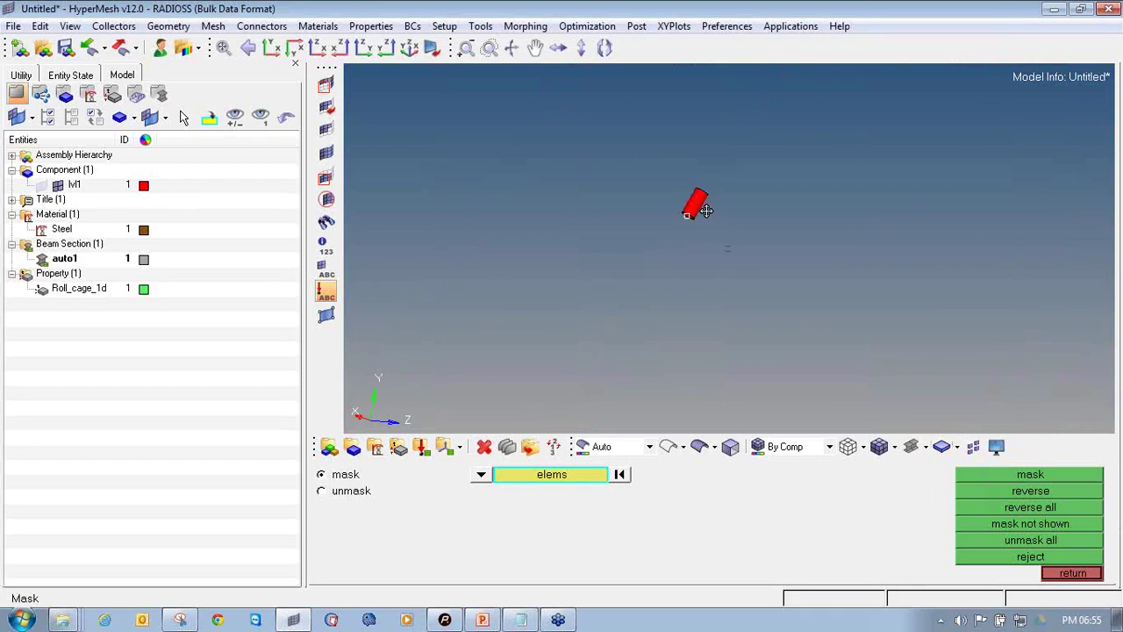
ctrl+drag(704, 211, 729, 176)
scroll(693, 167, up, 3)
scroll(693, 167, up, 3)
ctrl+drag(681, 261, 726, 248)
scroll(683, 292, down, 3)
scroll(683, 292, down, 3)
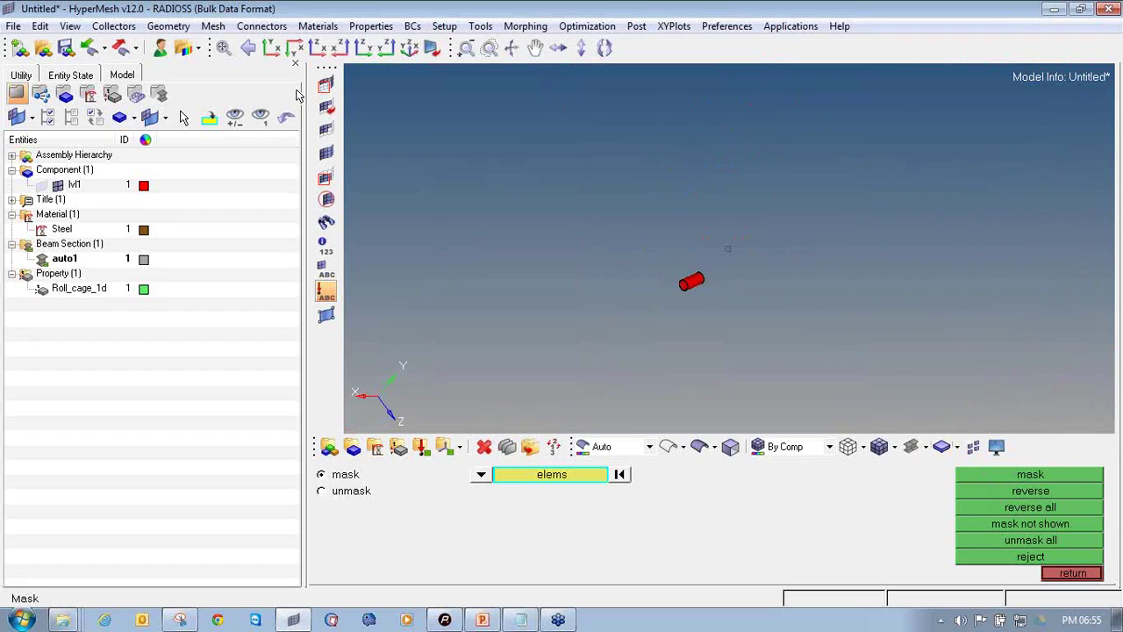
Step: Unmask all elements, leave the mask command and bring the whole roll cage back into view
click(321, 158)
scroll(816, 188, down, 3)
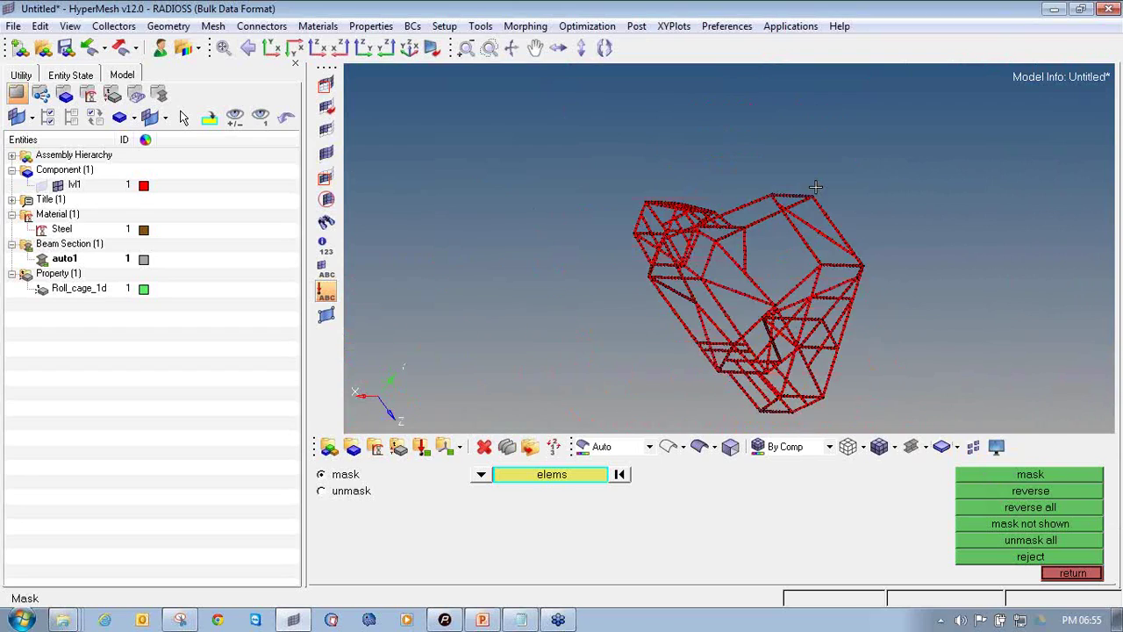
ctrl+drag(816, 188, 759, 293)
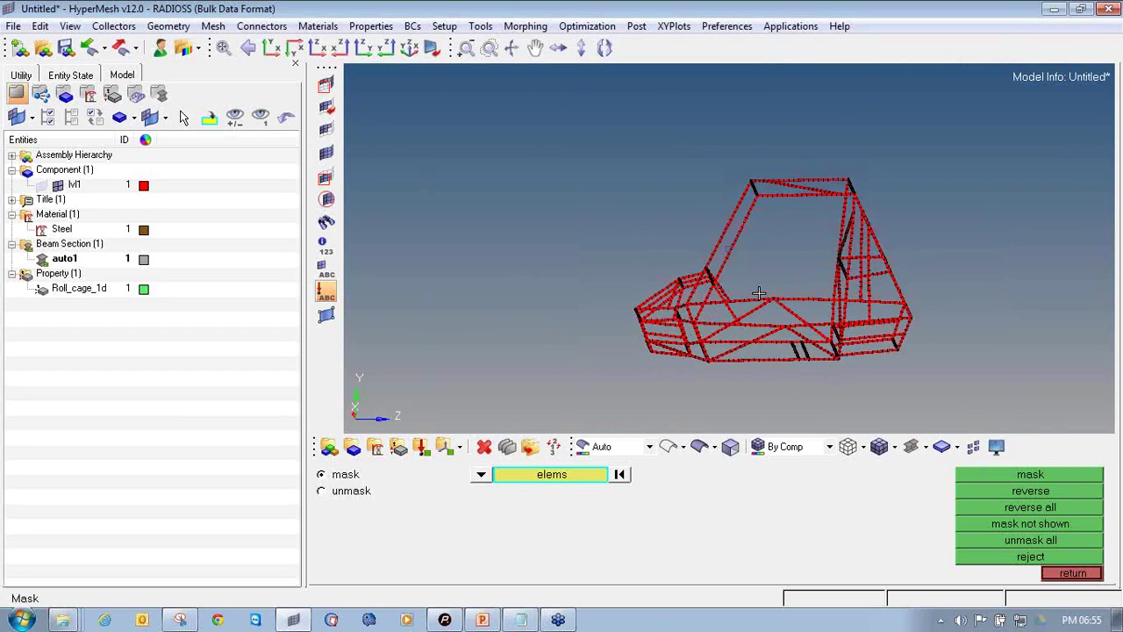
click(1072, 573)
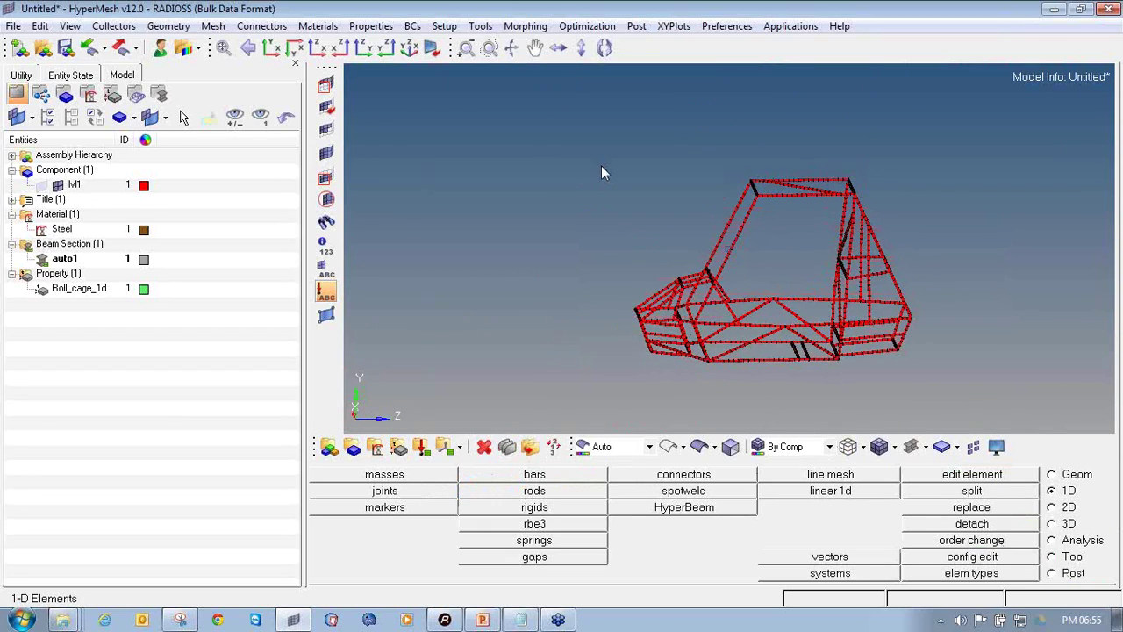
ctrl+drag(601, 165, 779, 275)
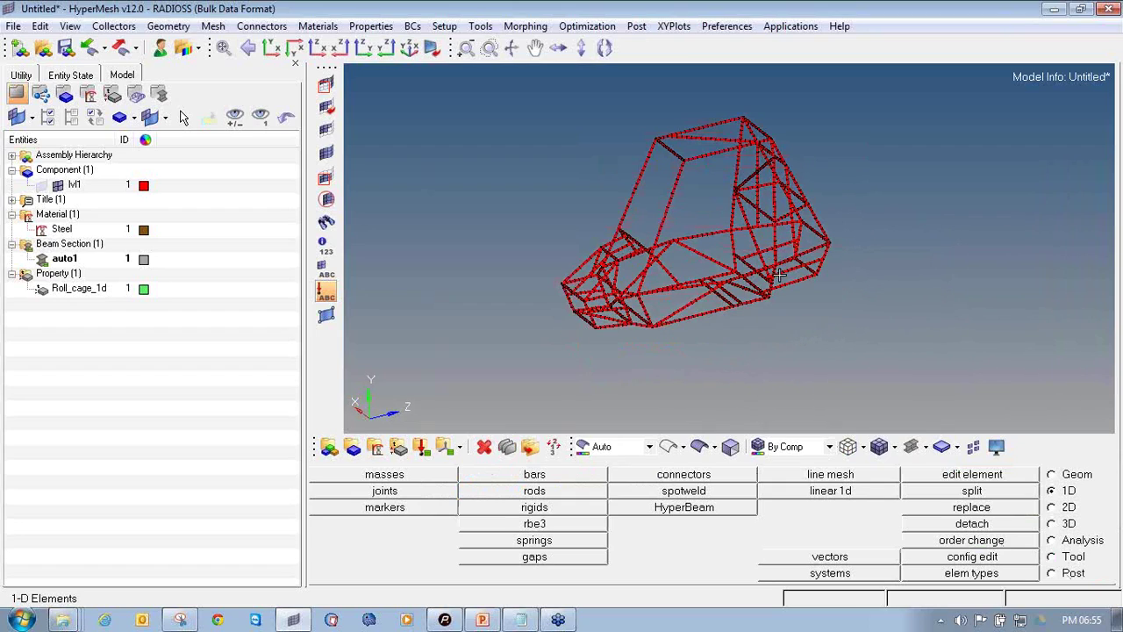
ctrl+drag(717, 234, 571, 307)
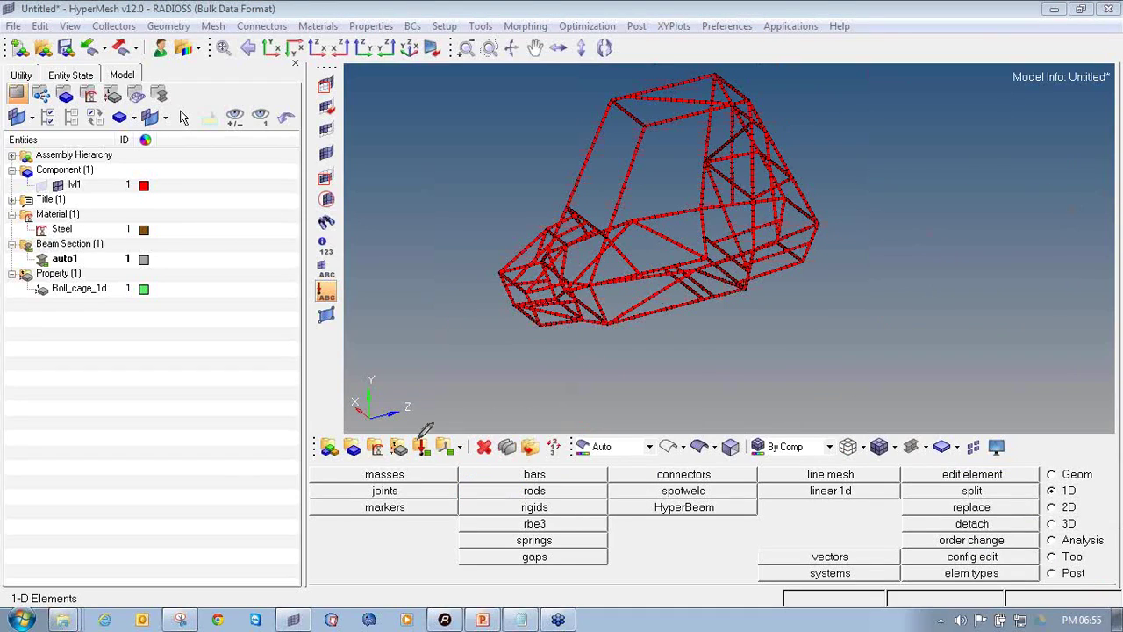
Step: Create a blue load collector named SPC with no card image and leave the load collector command
mouse_move(434, 424)
mouse_down()
mouse_move(406, 444)
mouse_move(434, 461)
mouse_move(444, 437)
mouse_move(430, 425)
mouse_up()
click(421, 449)
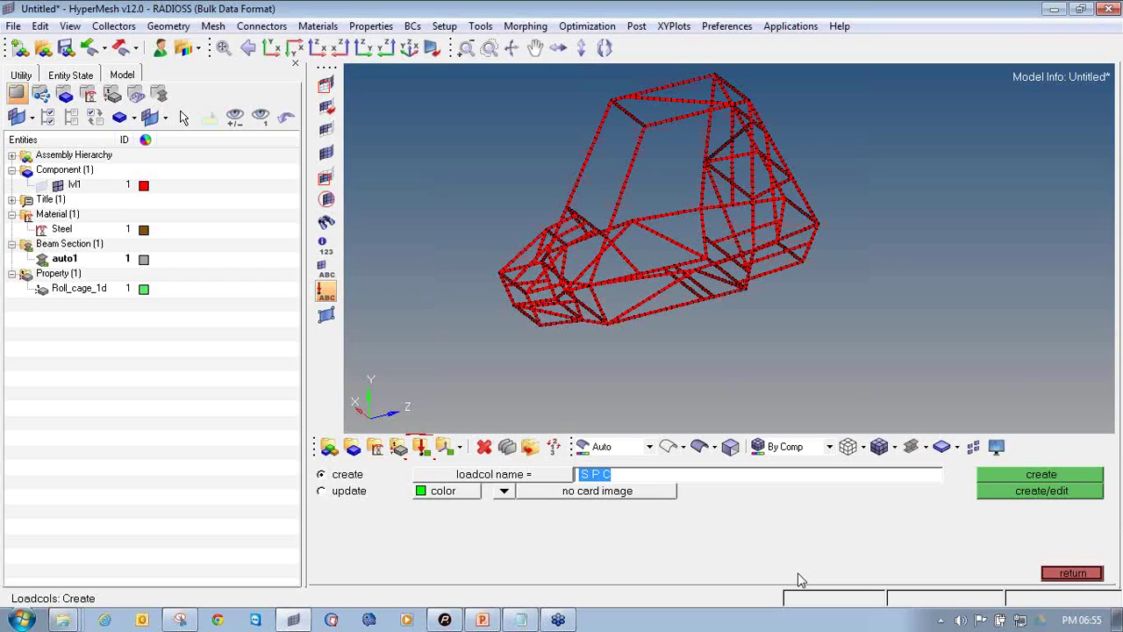
text(SP_)
click(441, 492)
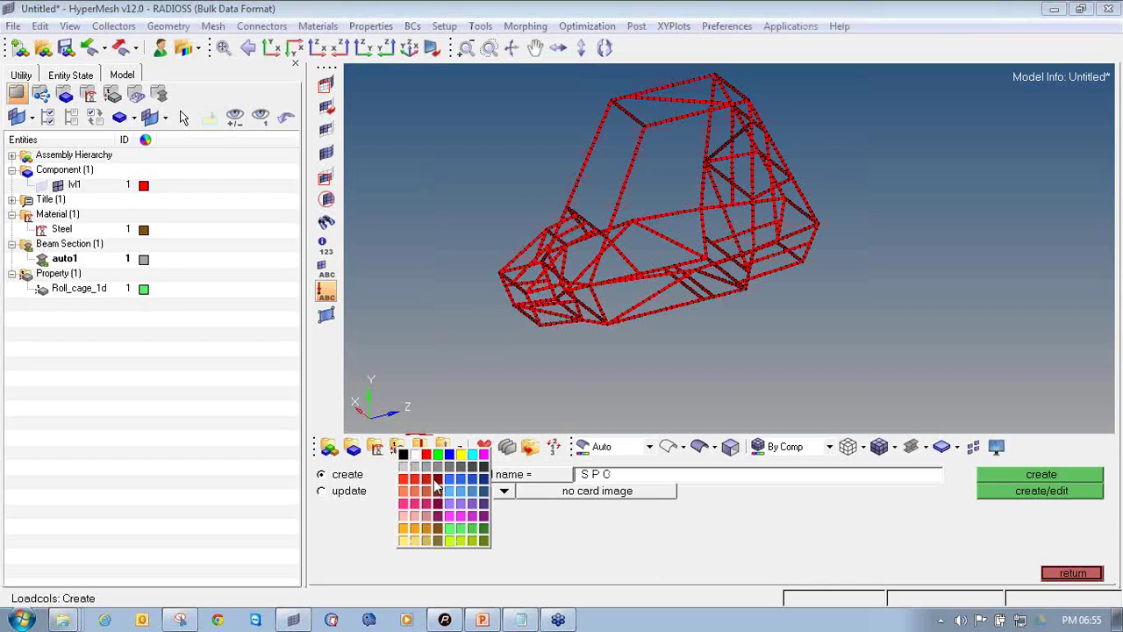
click(449, 476)
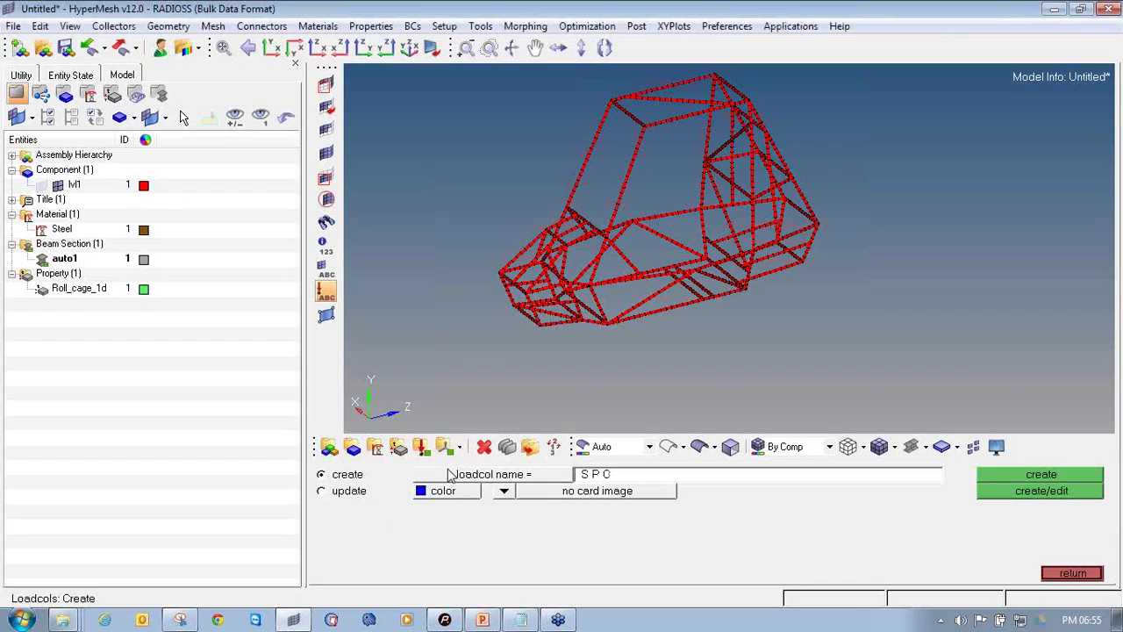
click(1085, 478)
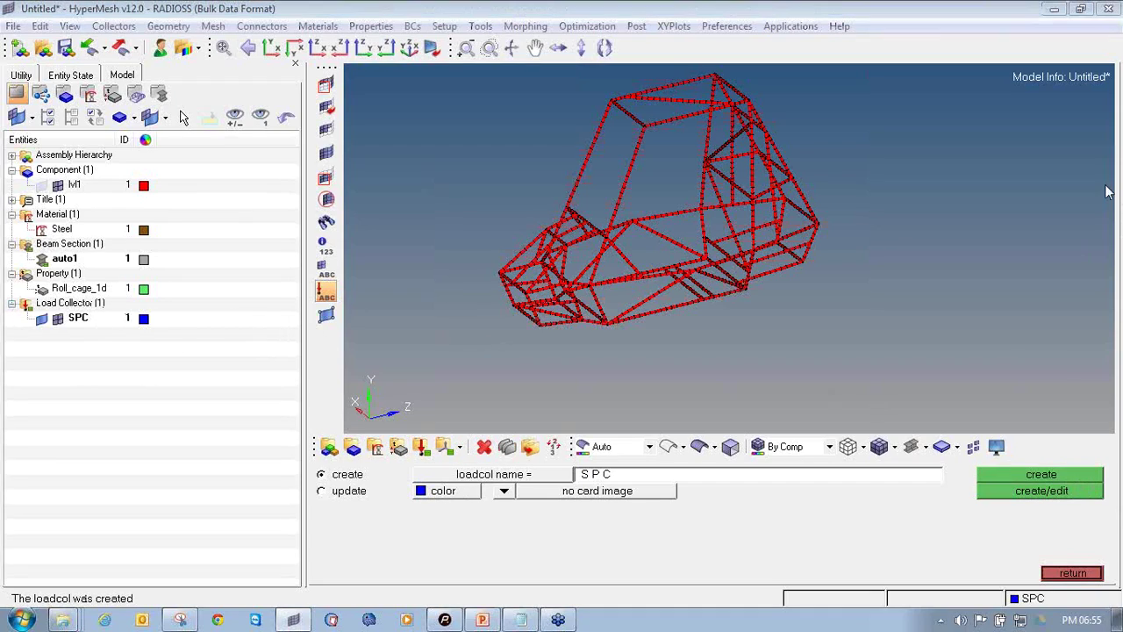
mouse_move(31, 311)
mouse_down()
mouse_move(144, 339)
mouse_move(163, 299)
mouse_move(7, 294)
mouse_move(3, 322)
mouse_move(50, 349)
mouse_up()
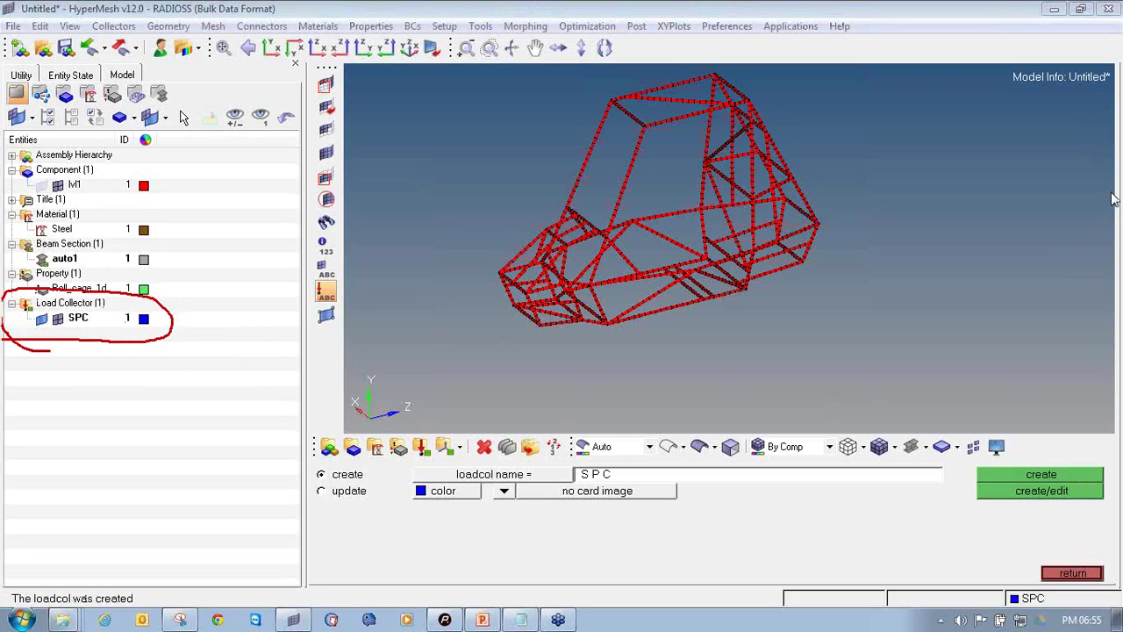
click(1073, 574)
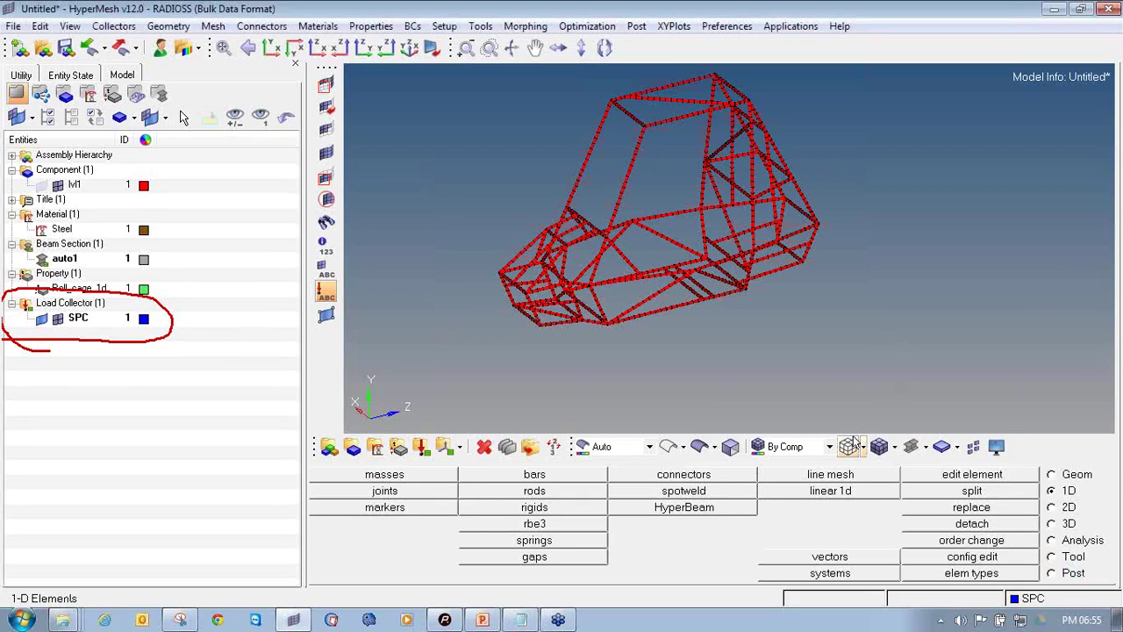
Step: Return the elements to Traditional Element Representation and start creating constraints at the roll cage's front end
click(926, 448)
click(927, 472)
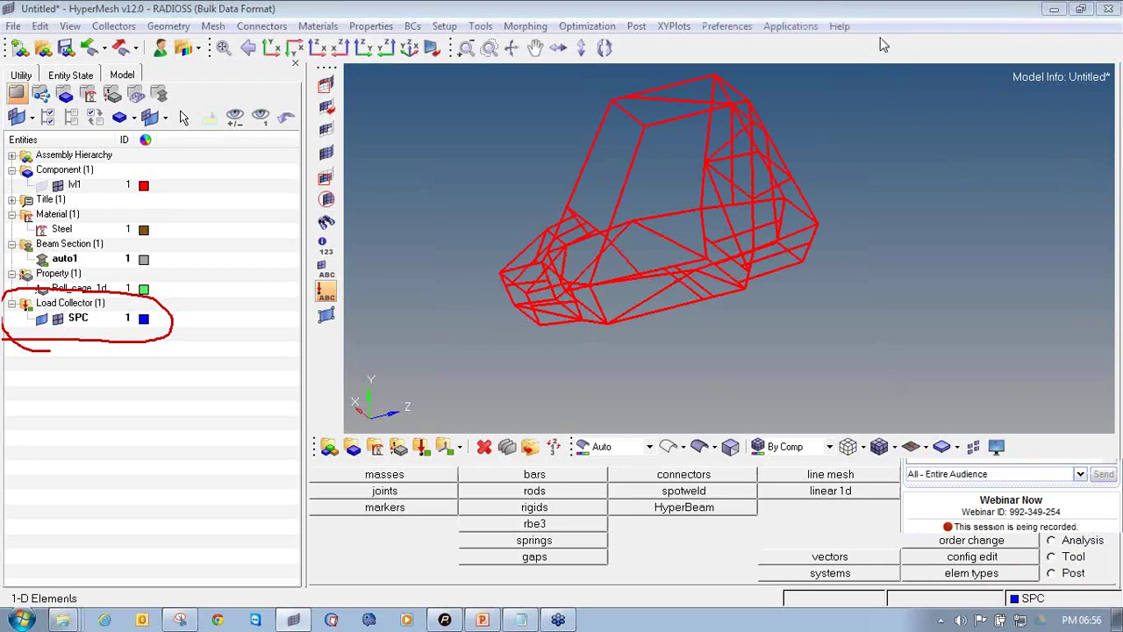
click(1072, 541)
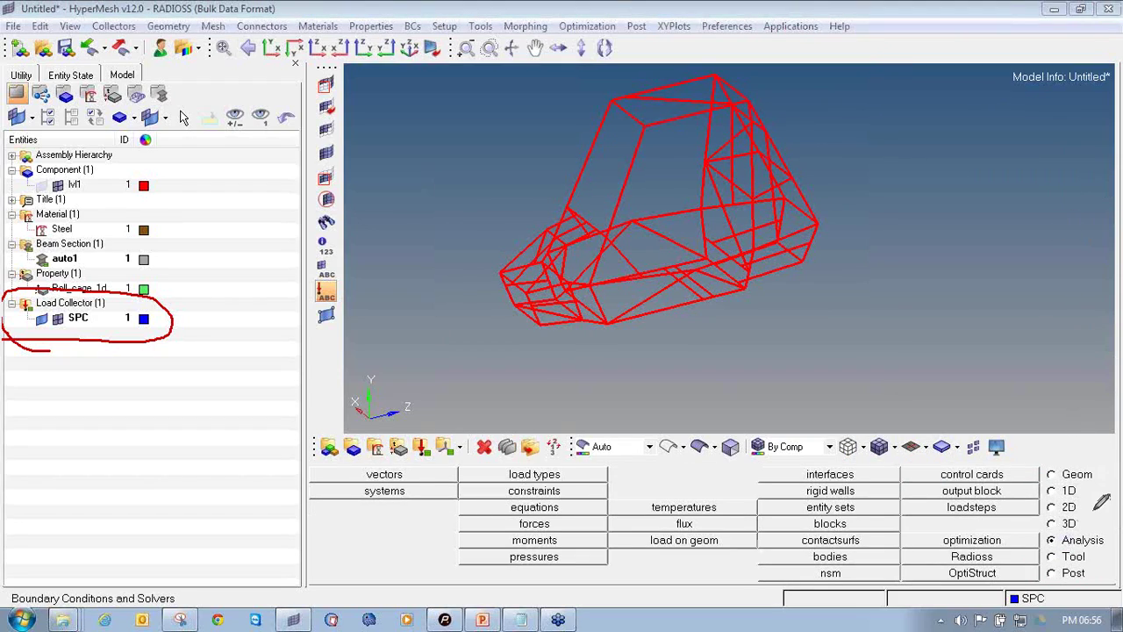
mouse_move(1075, 526)
mouse_down()
mouse_move(1039, 546)
mouse_move(1068, 561)
mouse_move(1110, 543)
mouse_move(1112, 533)
mouse_move(1065, 524)
mouse_up()
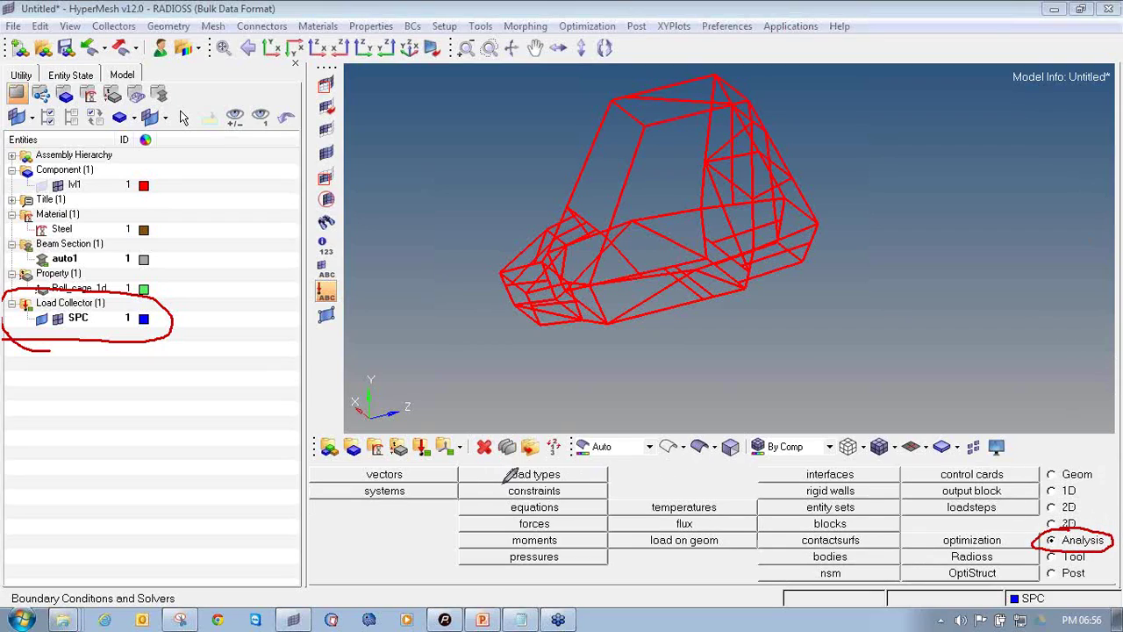
mouse_move(479, 480)
mouse_down()
mouse_move(575, 489)
mouse_move(555, 476)
mouse_move(478, 481)
mouse_up()
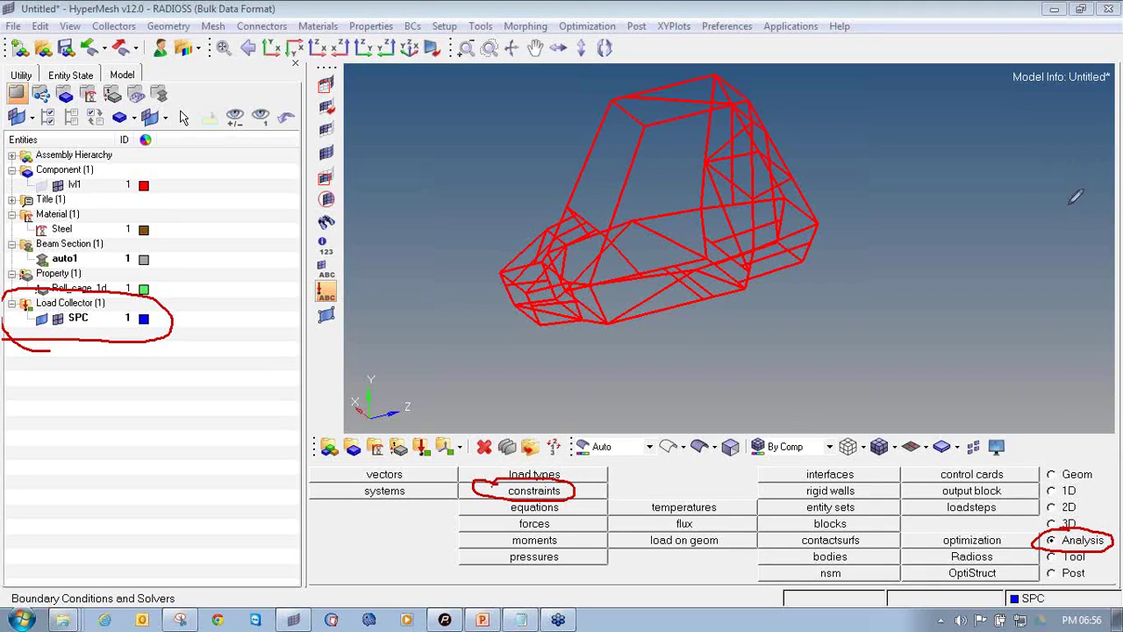
click(537, 491)
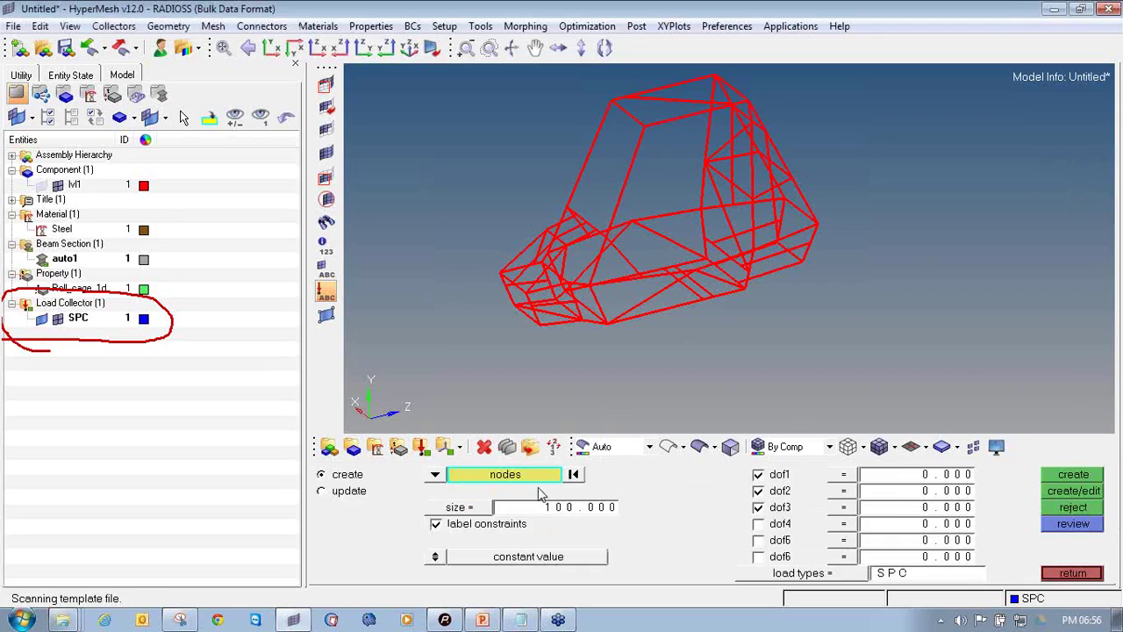
ctrl+drag(492, 311, 568, 294)
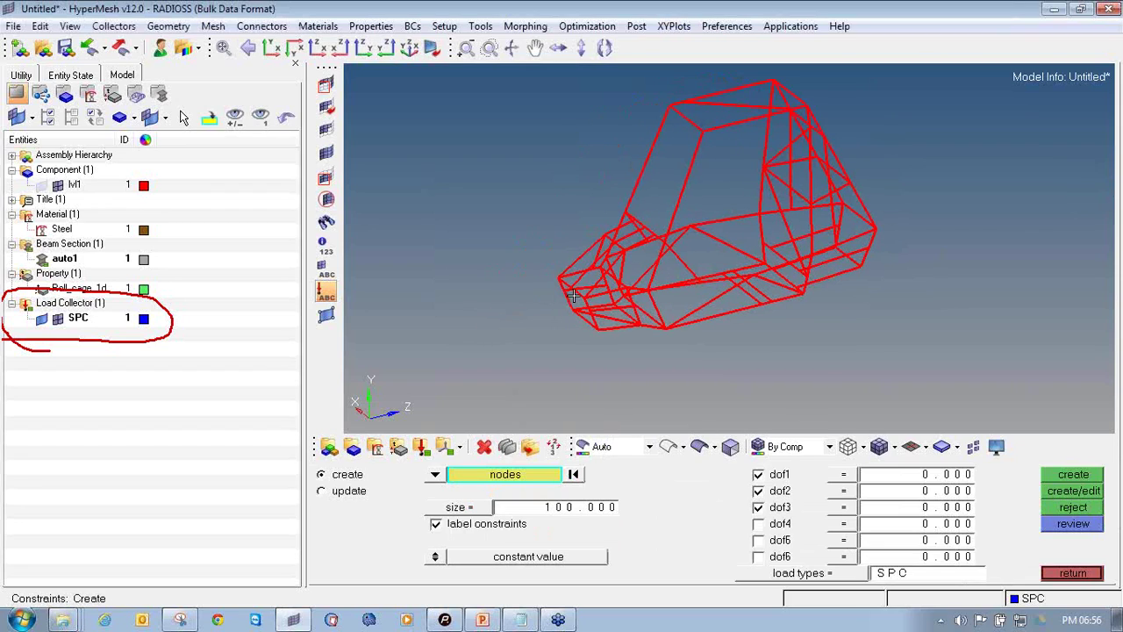
scroll(569, 294, up, 5)
Step: Switch to the PowerPoint presentation, check slide 2 for the constrained node locations and return to HyperMesh
click(482, 619)
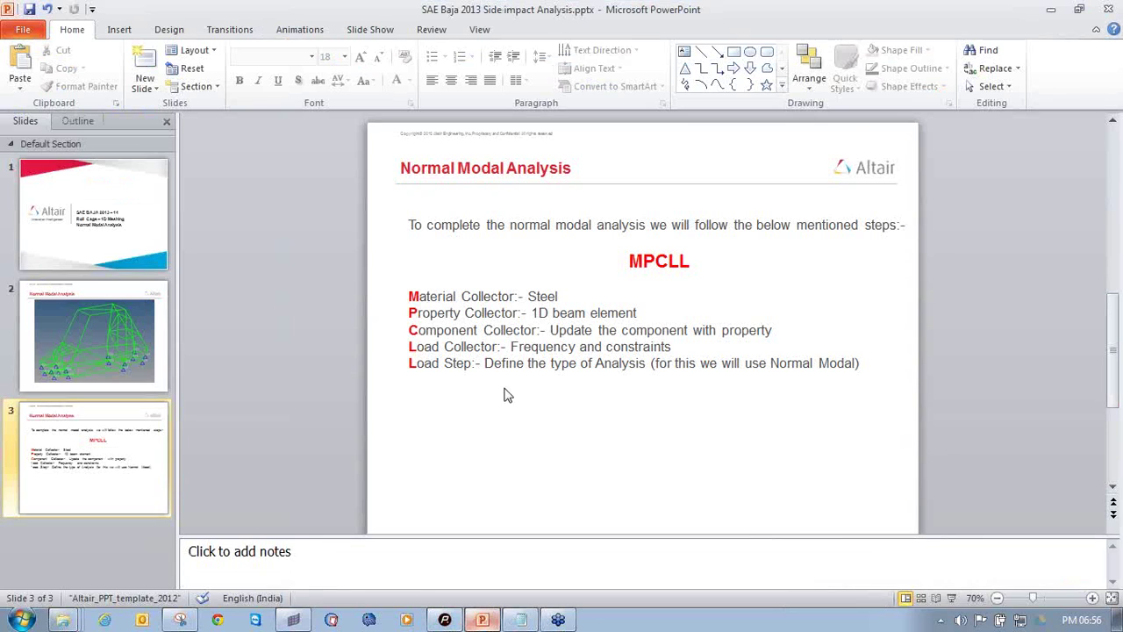
scroll(430, 346, up, 1)
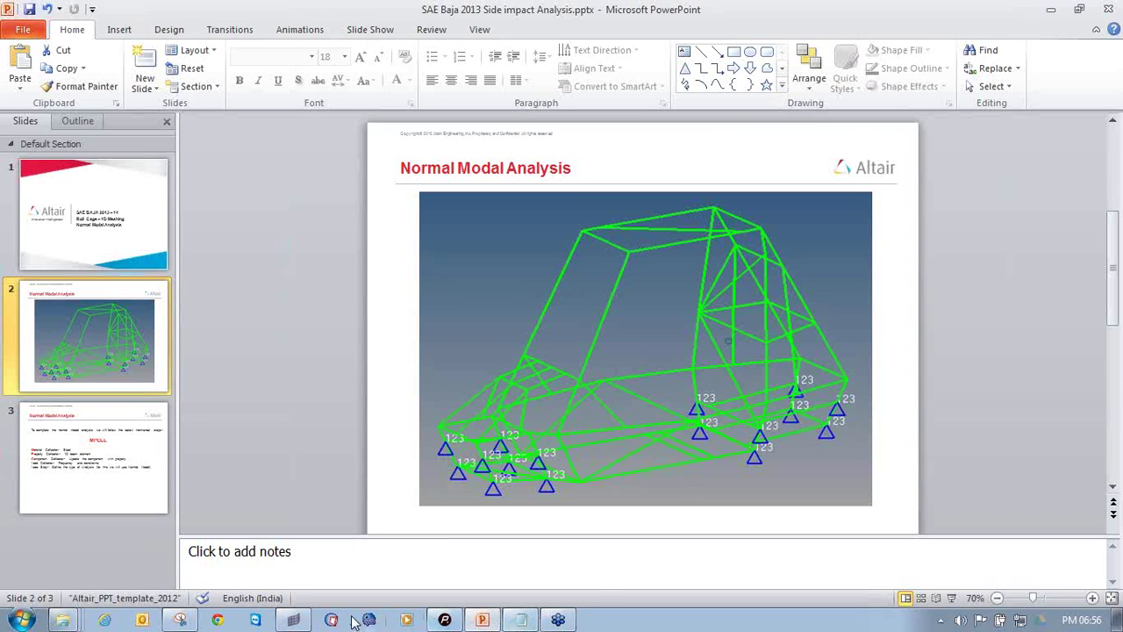
click(293, 620)
Step: Select the eight lower nodes at the roll cage's front end for the constraints
mouse_move(620, 299)
ctrl+mouse_down()
mouse_move(614, 311)
mouse_move(563, 189)
mouse_move(699, 225)
ctrl+mouse_up()
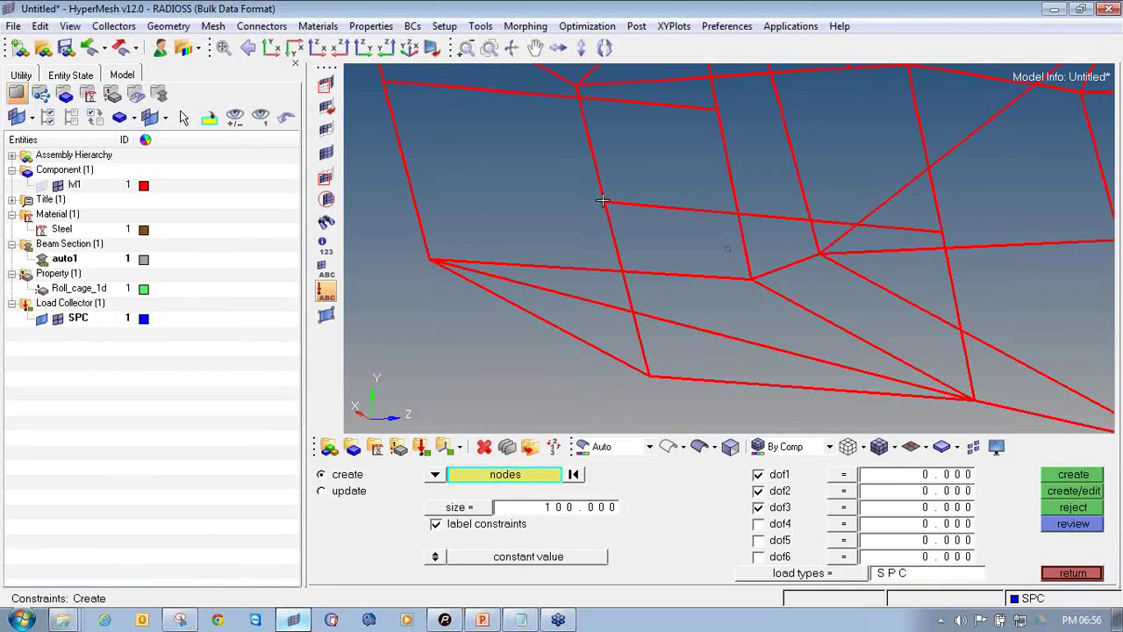
click(942, 232)
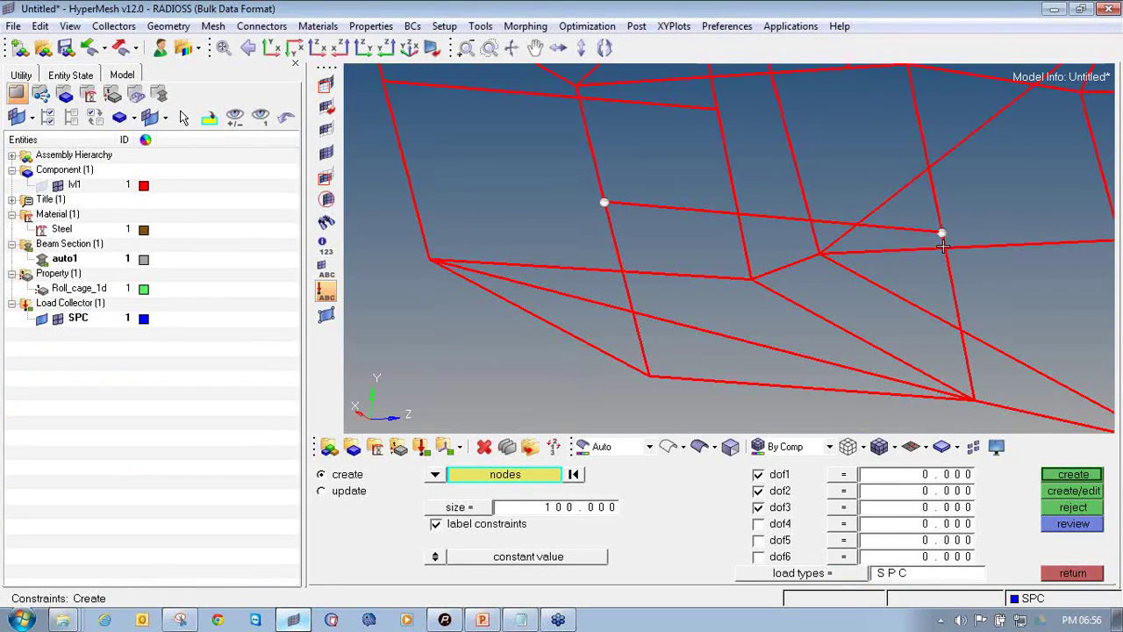
click(972, 399)
click(650, 377)
click(430, 259)
click(751, 279)
ctrl+right_drag(659, 135, 680, 226)
click(738, 200)
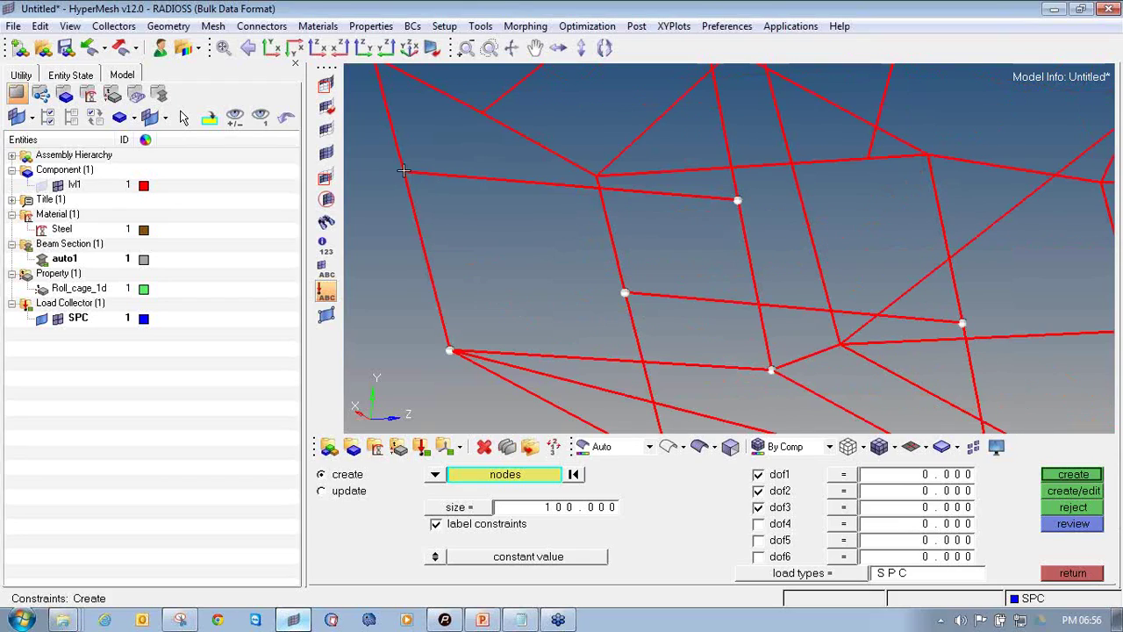
Step: Add the eight lower rear nodes to the selection and create constraints fixing dof1, dof2 and dof3 on all selected nodes
scroll(402, 173, down, 3)
ctrl+drag(439, 211, 478, 268)
scroll(478, 269, up, 1)
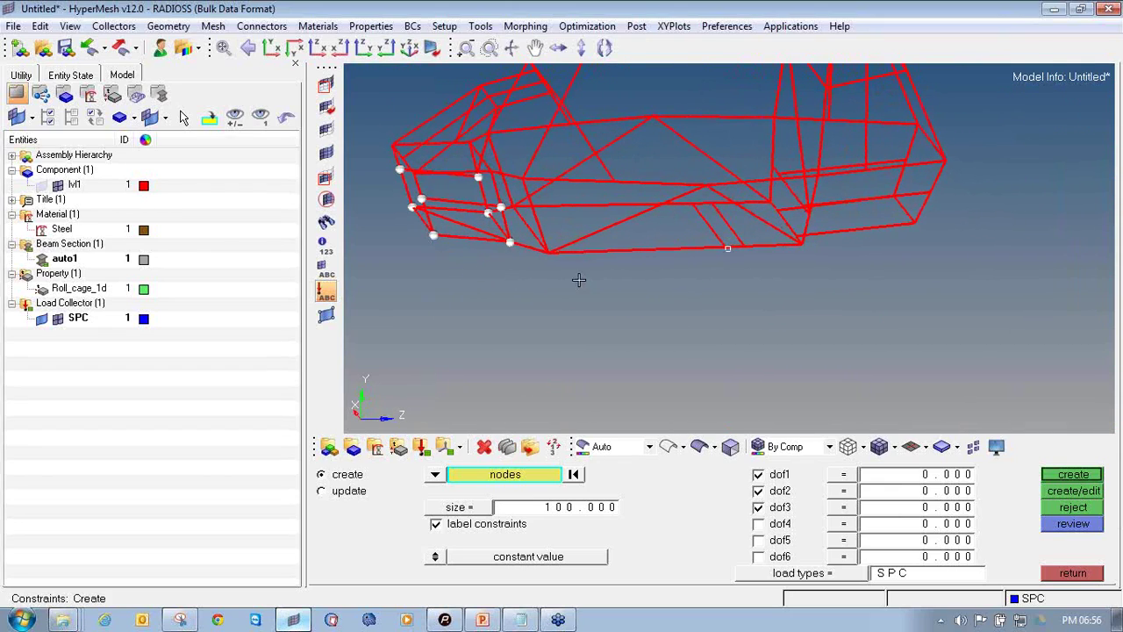
scroll(698, 285, up, 2)
scroll(779, 249, up, 1)
ctrl+drag(736, 299, 710, 313)
click(710, 314)
click(734, 229)
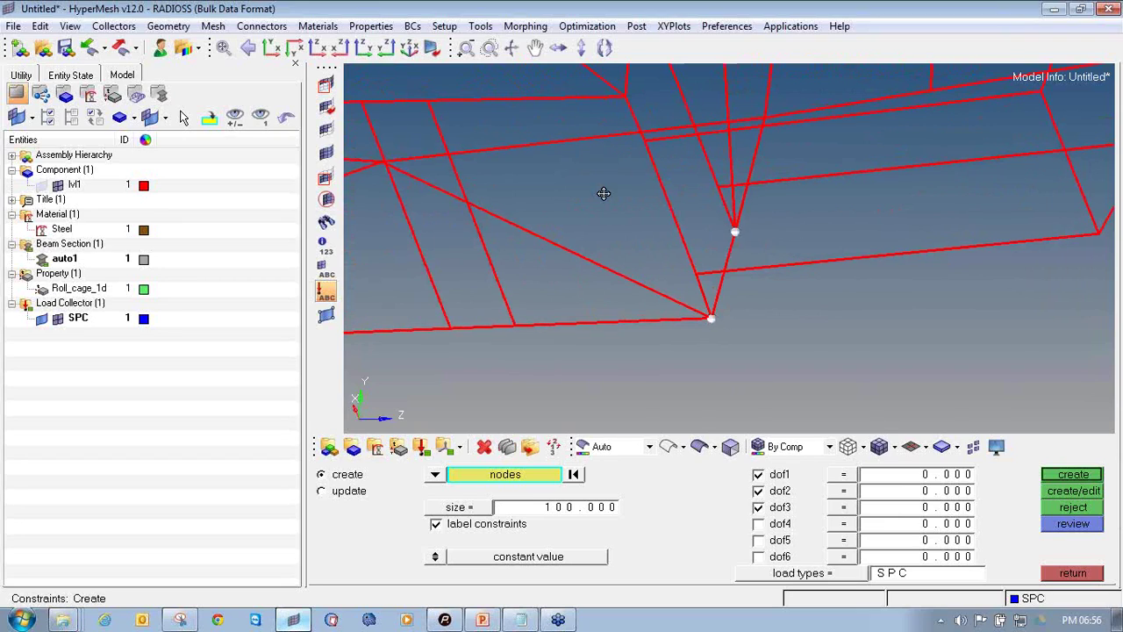
ctrl+drag(605, 193, 782, 255)
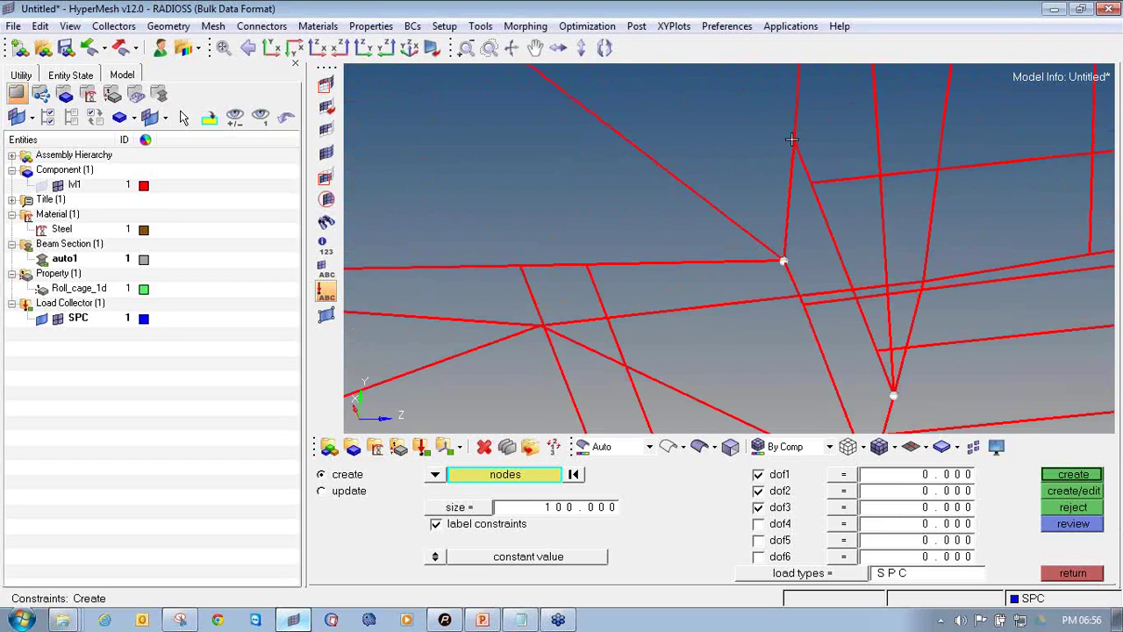
ctrl+drag(900, 274, 717, 316)
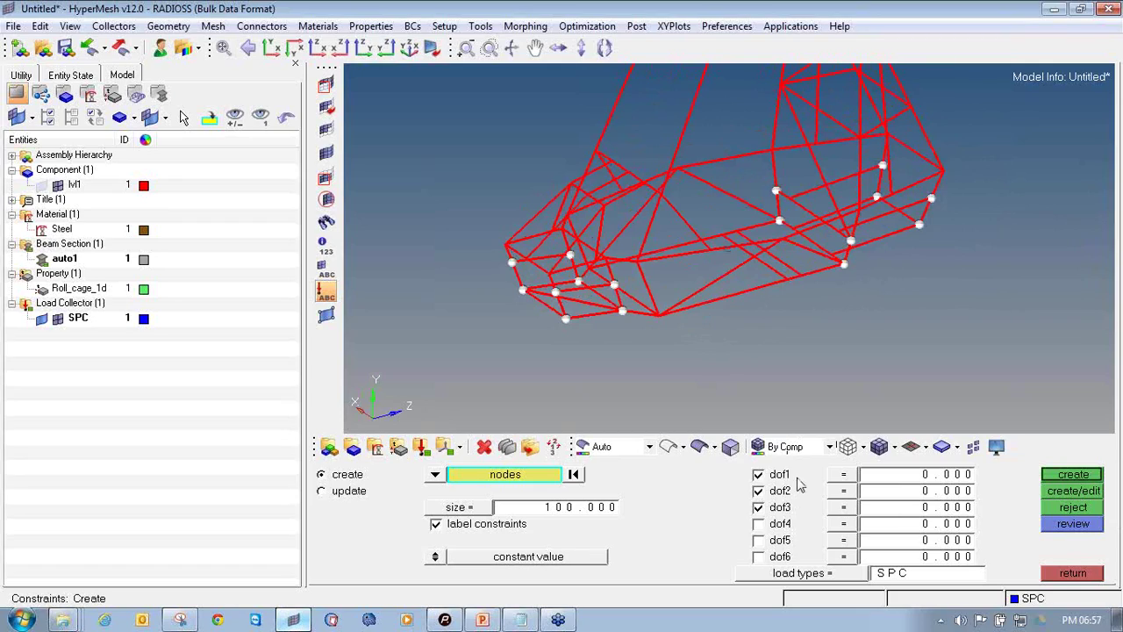
click(1073, 475)
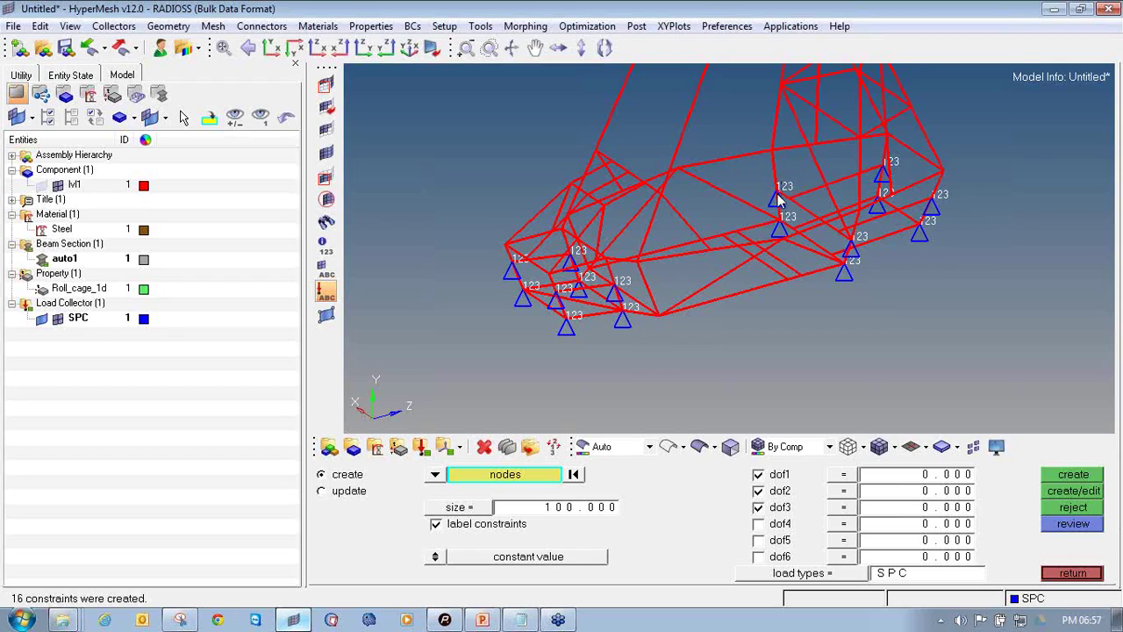
click(1066, 576)
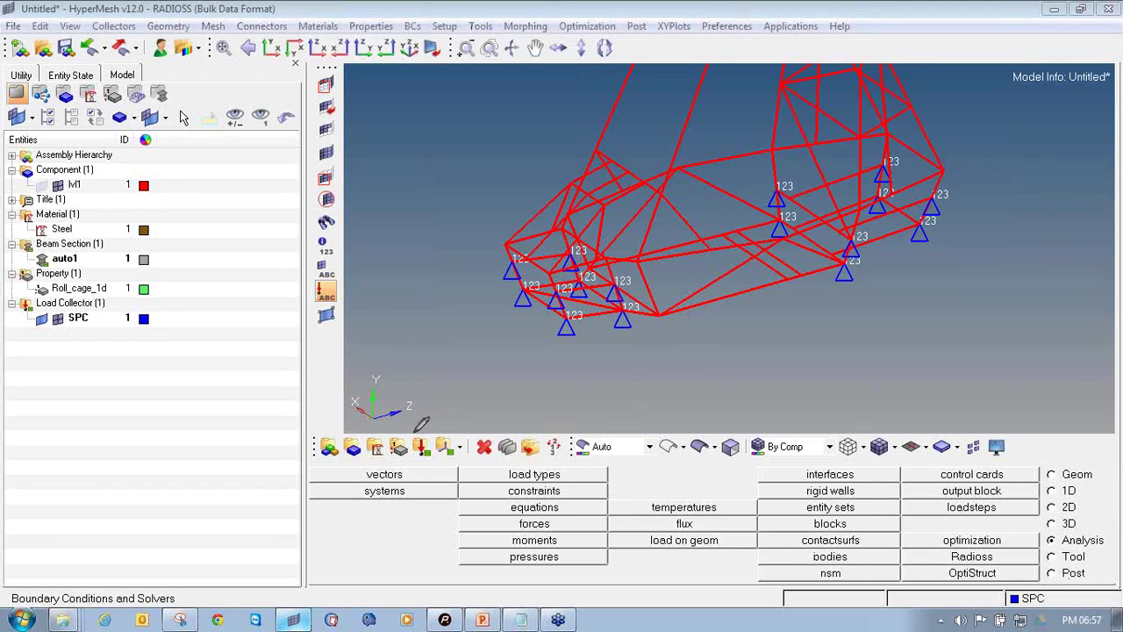
Step: Start a new load collector and name it Frequency
mouse_move(426, 433)
mouse_down()
mouse_move(407, 453)
mouse_move(439, 460)
mouse_move(438, 432)
mouse_up()
scroll(698, 208, down, 3)
ctrl+right_drag(698, 208, 692, 251)
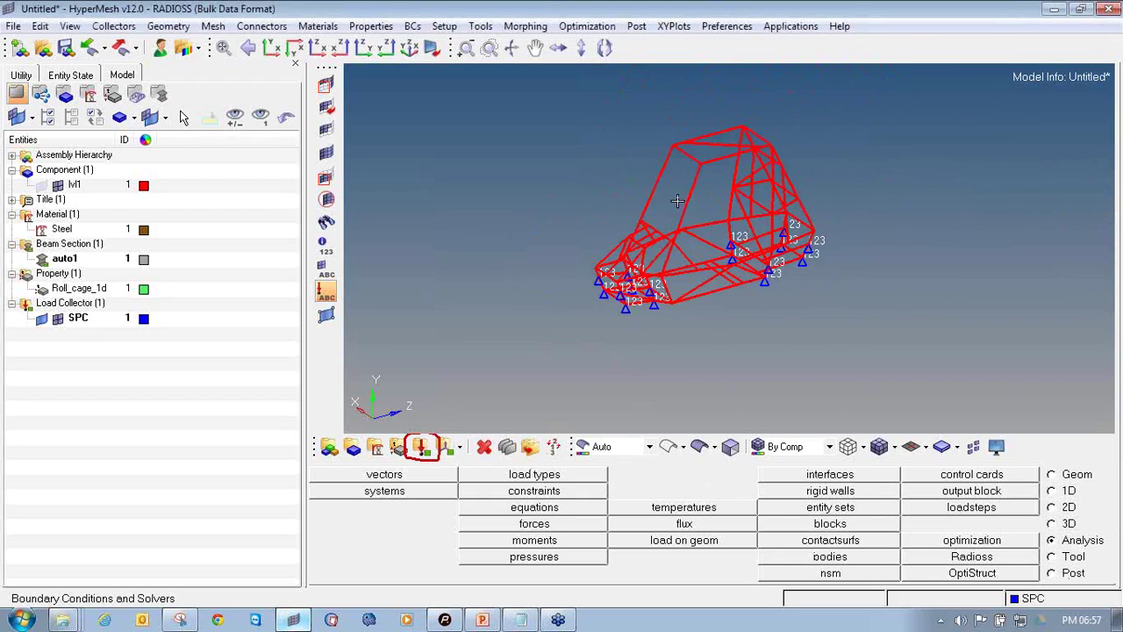
click(428, 450)
click(602, 475)
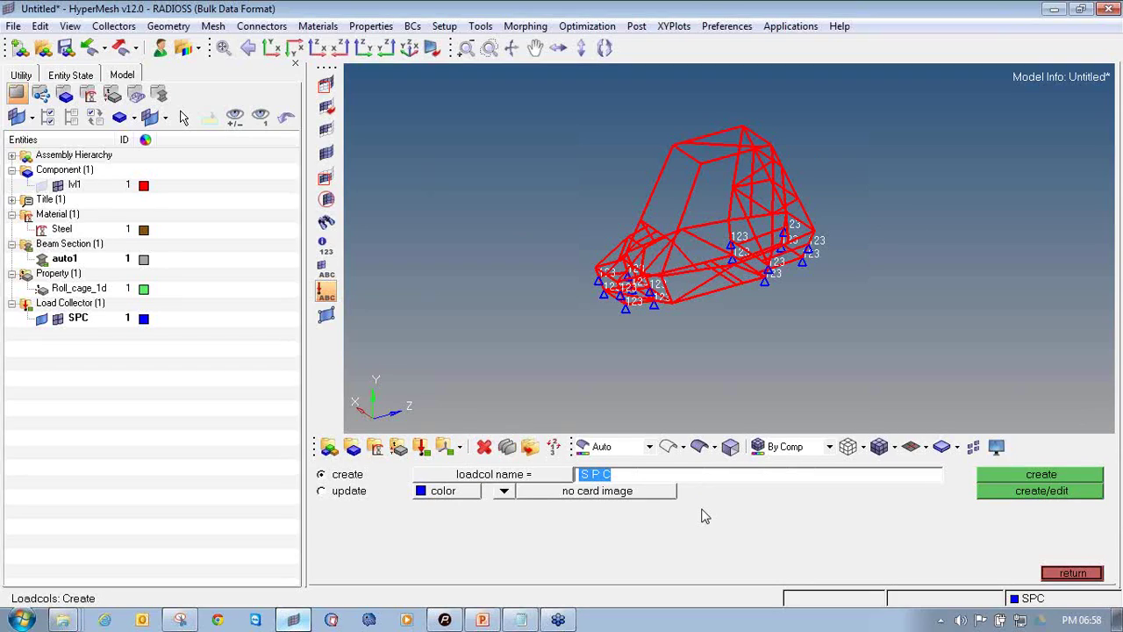
text(F)
text(requency)
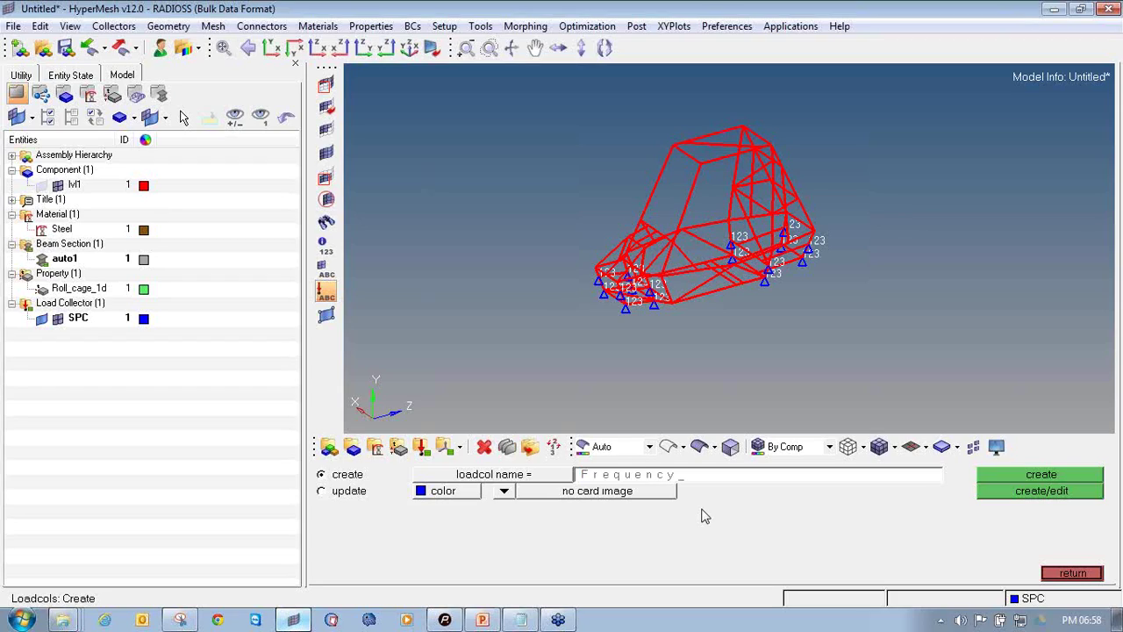
Step: Assign the EIGRL card image to the Frequency load collector
click(523, 495)
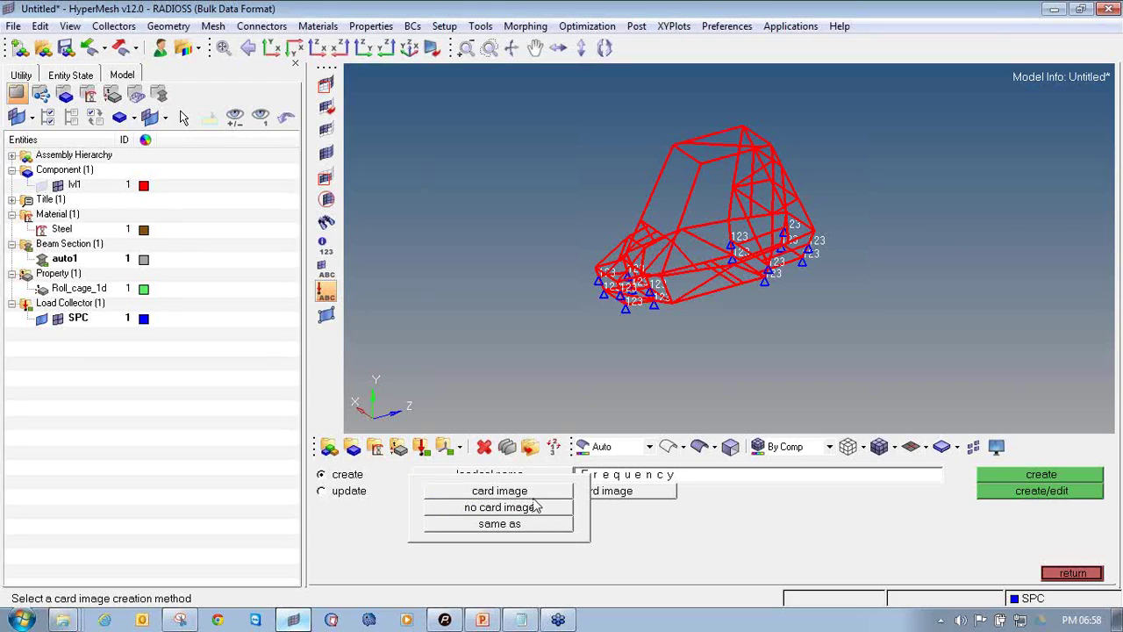
click(533, 493)
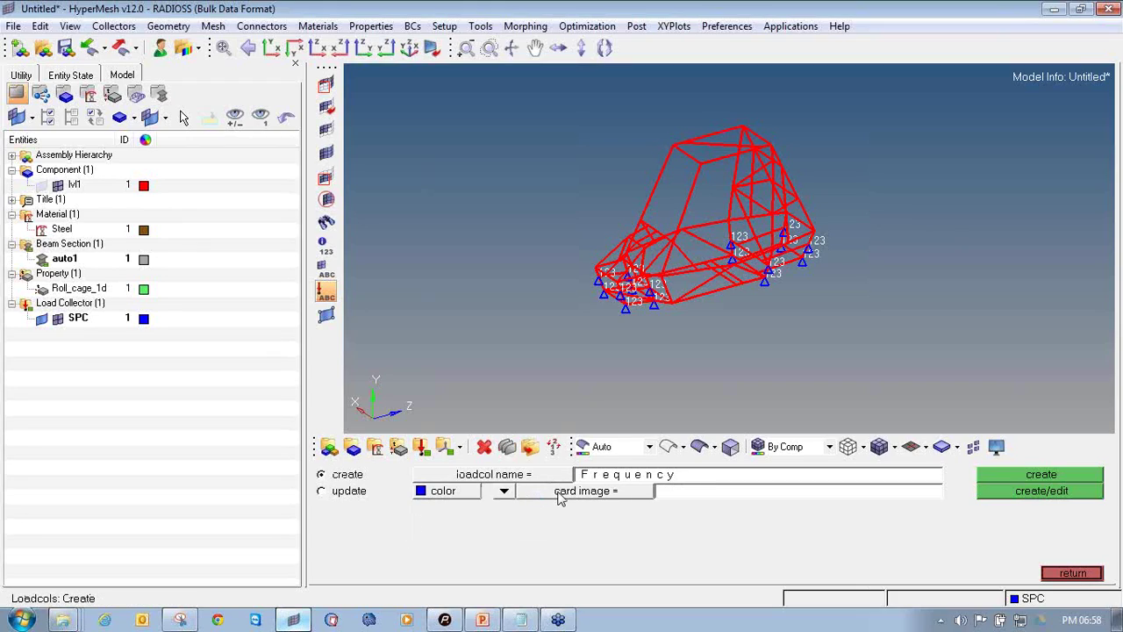
click(512, 498)
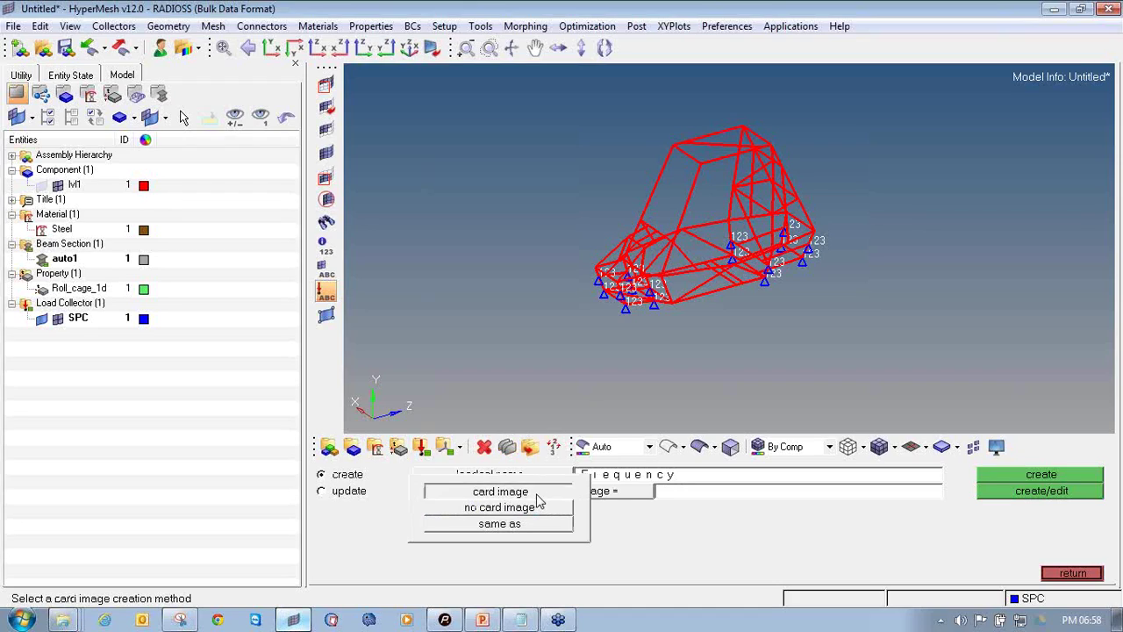
click(537, 494)
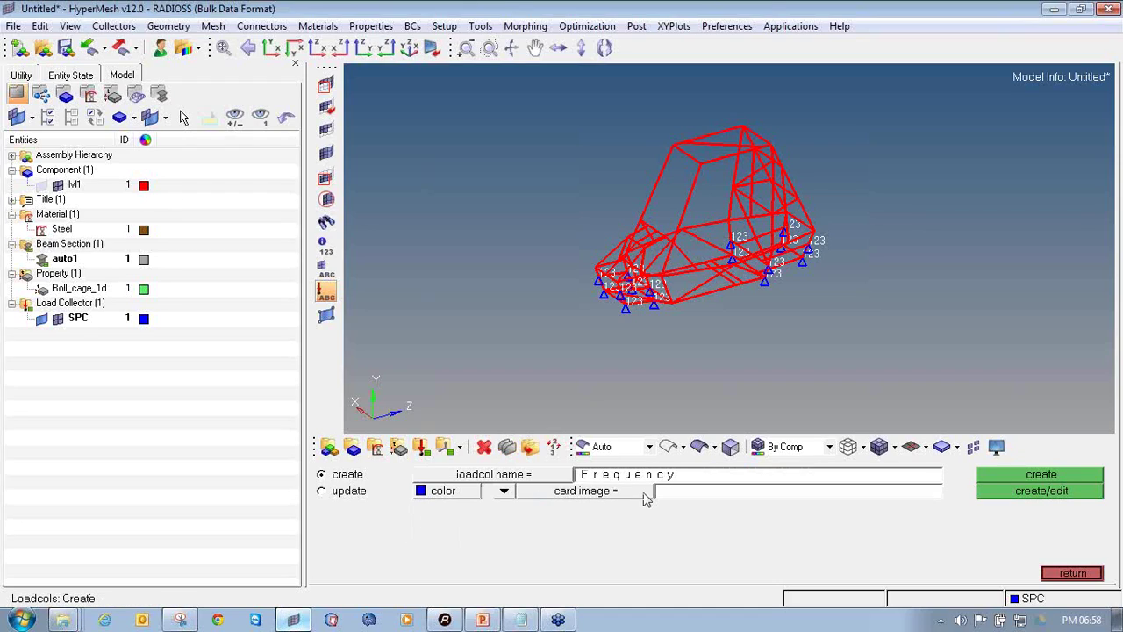
click(647, 494)
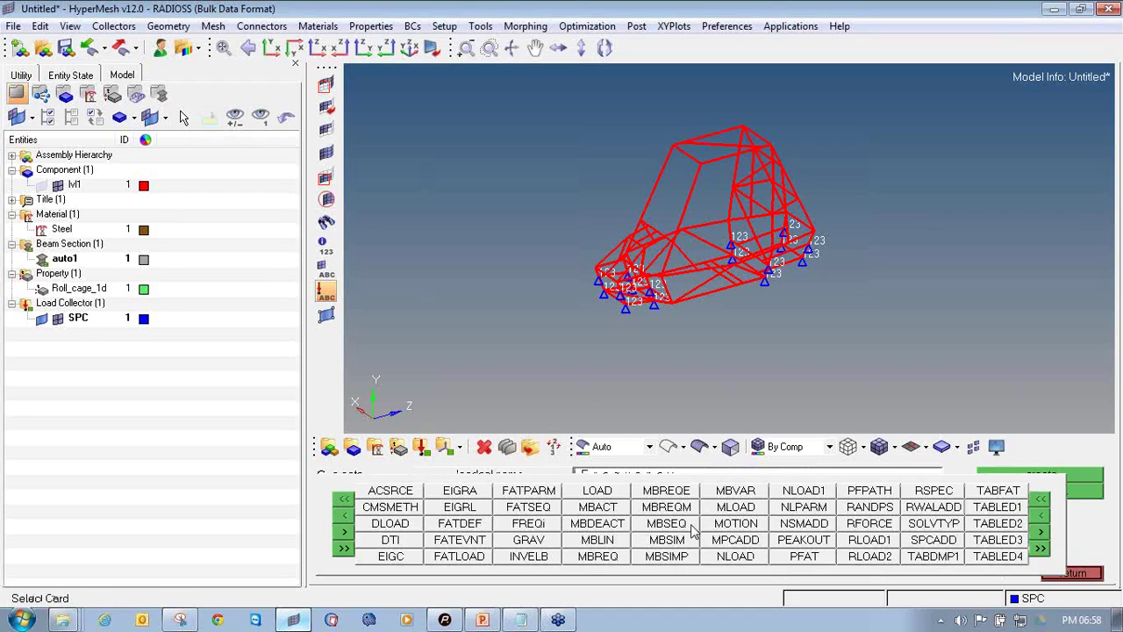
click(473, 513)
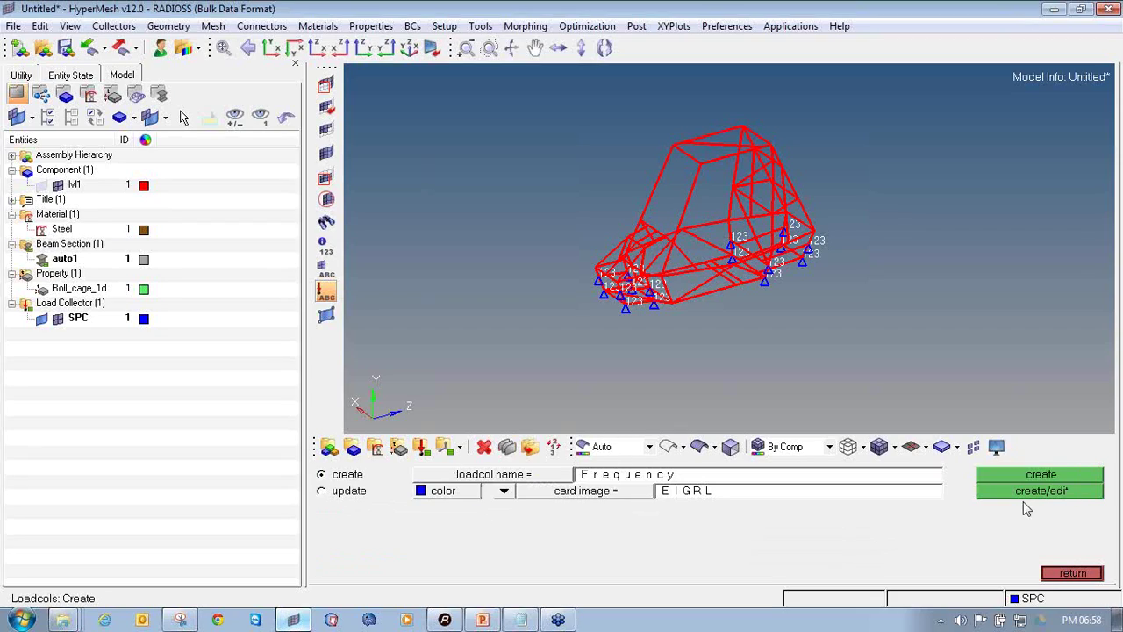
Step: Set the collector's color to dark red and create it with its EIGRL card open for editing
click(463, 494)
click(461, 486)
click(1088, 492)
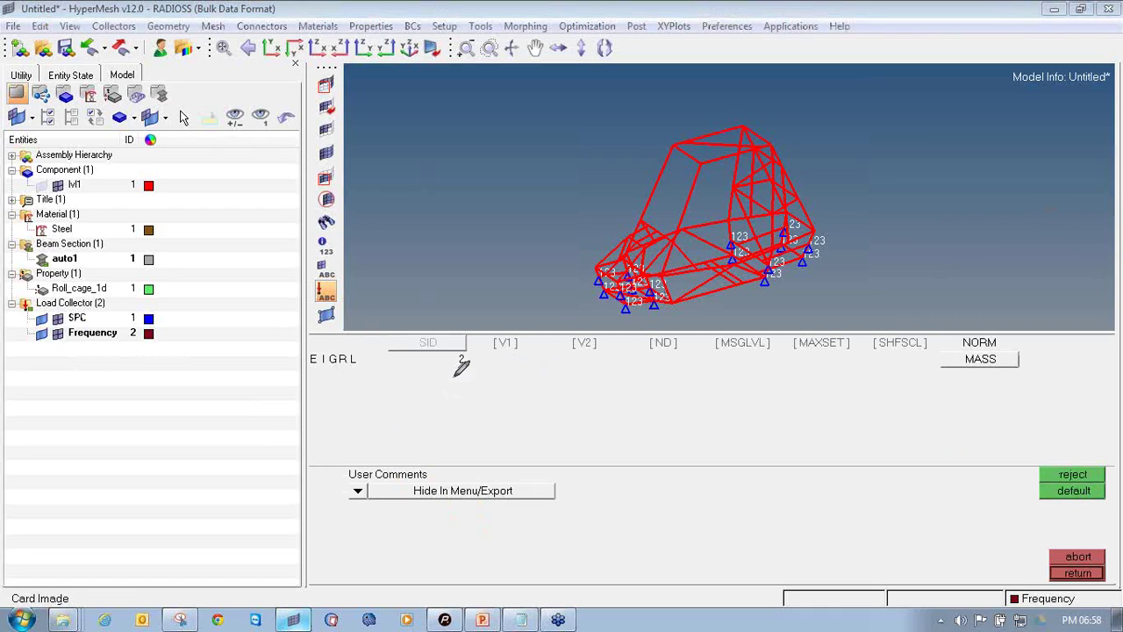
Step: Set V1 to 1, V2 to 200 and ND to 10 on the EIGRL card and leave the load collector command
drag(490, 350, 686, 354)
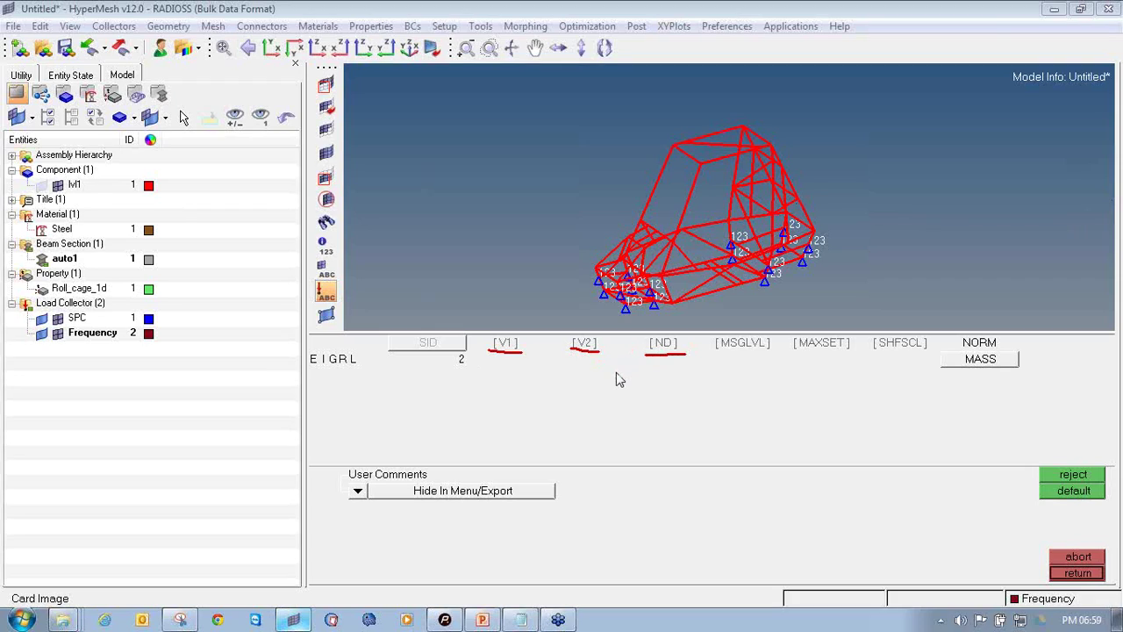
click(506, 345)
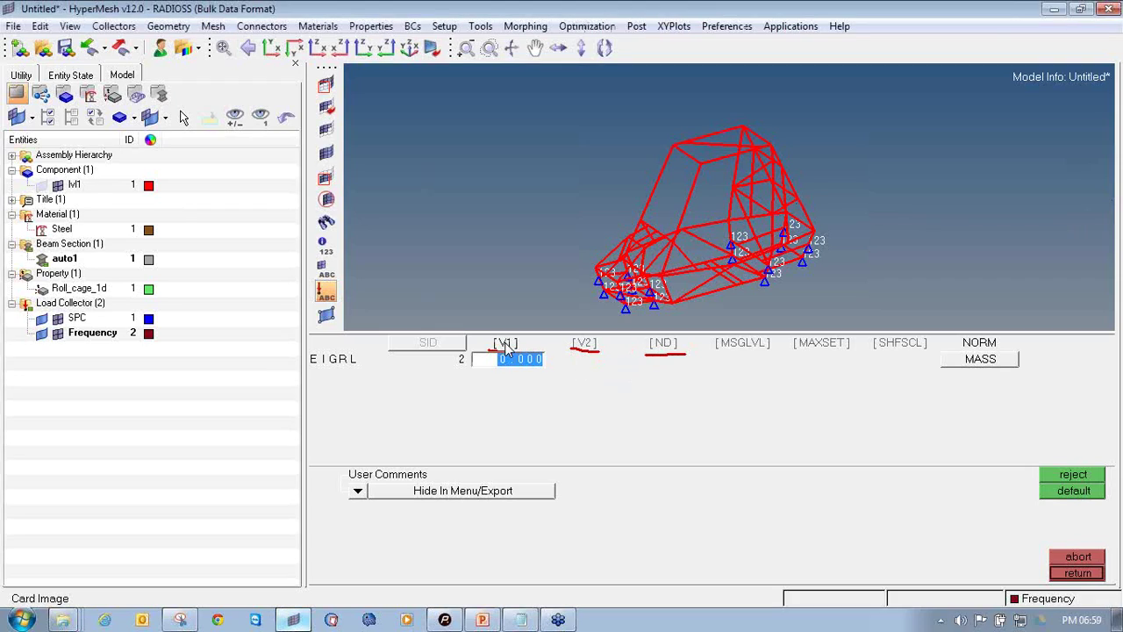
text(1)
key(Return)
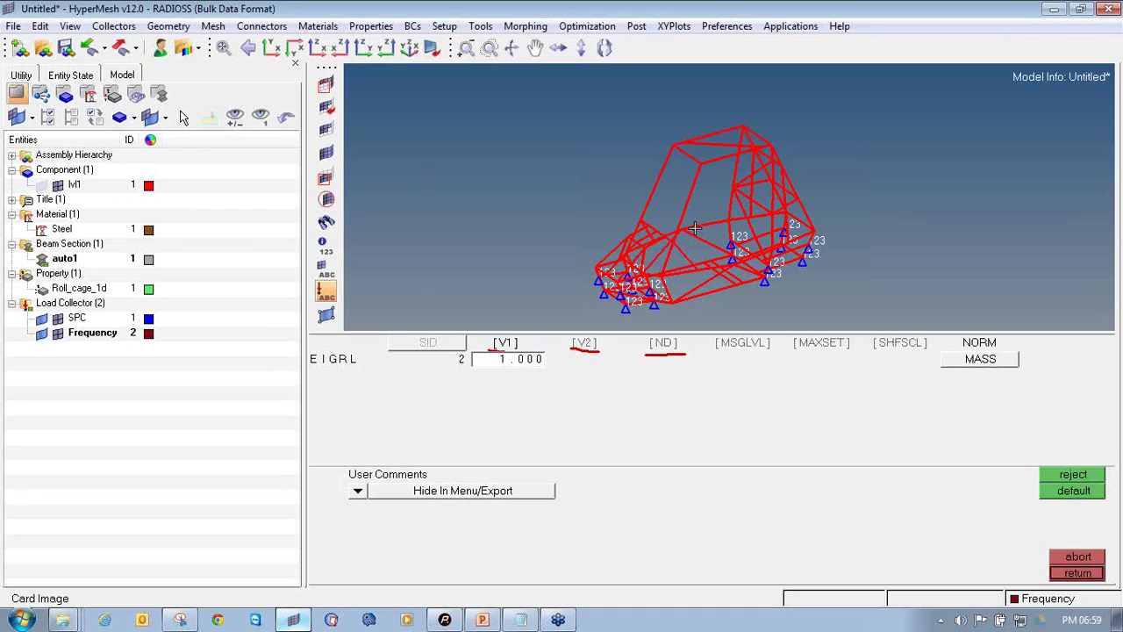
click(584, 346)
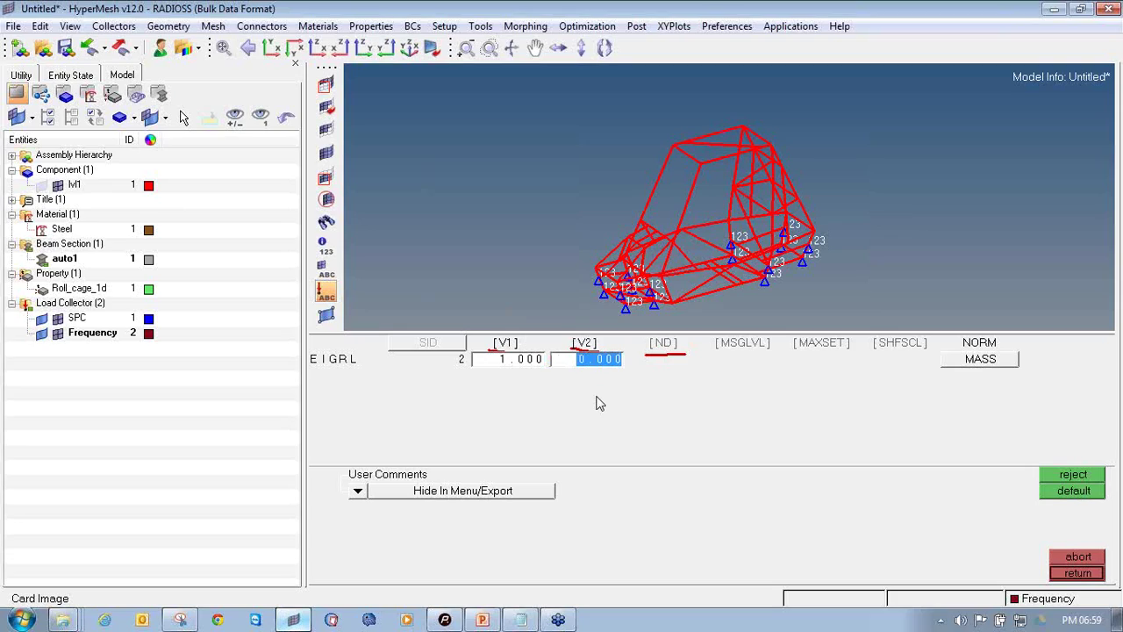
text(200)
key(Return)
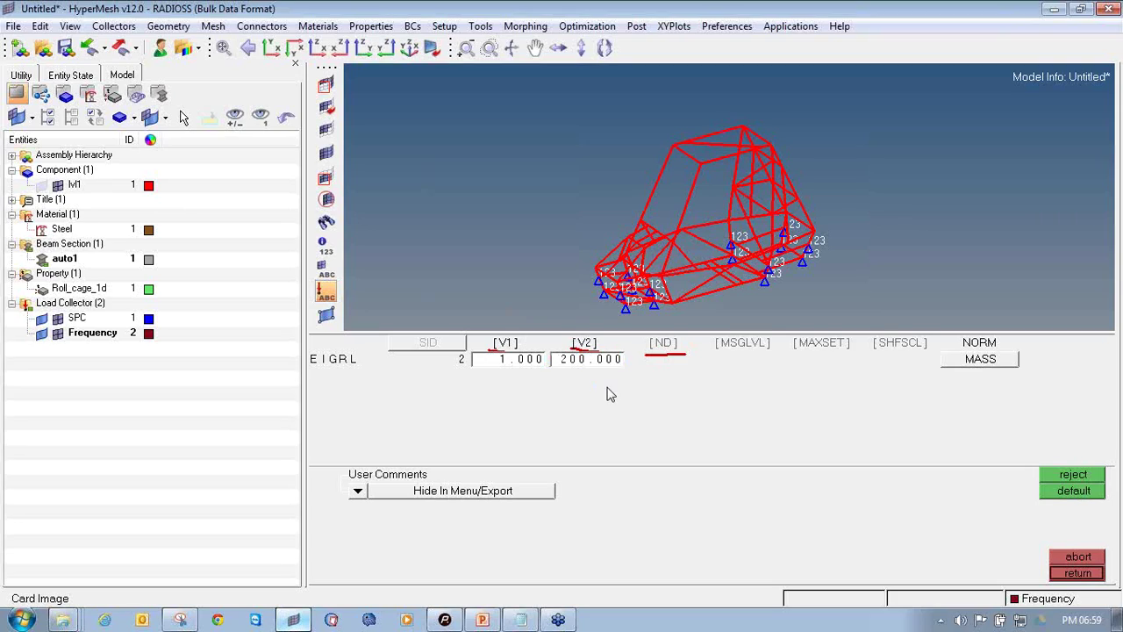
click(664, 346)
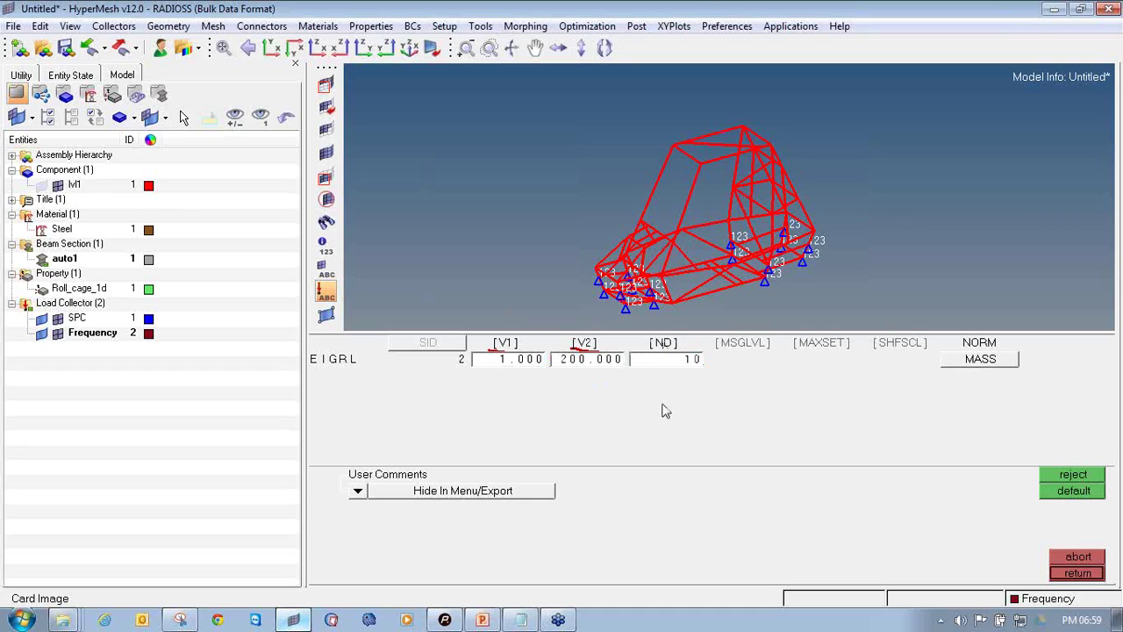
key(Return)
click(1068, 575)
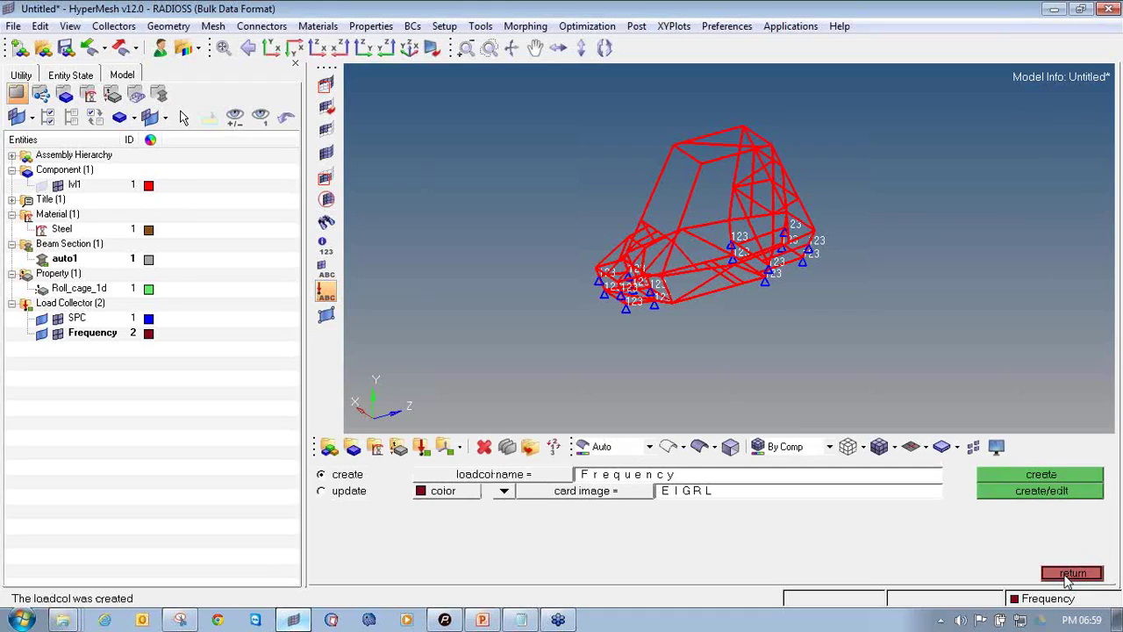
click(1071, 574)
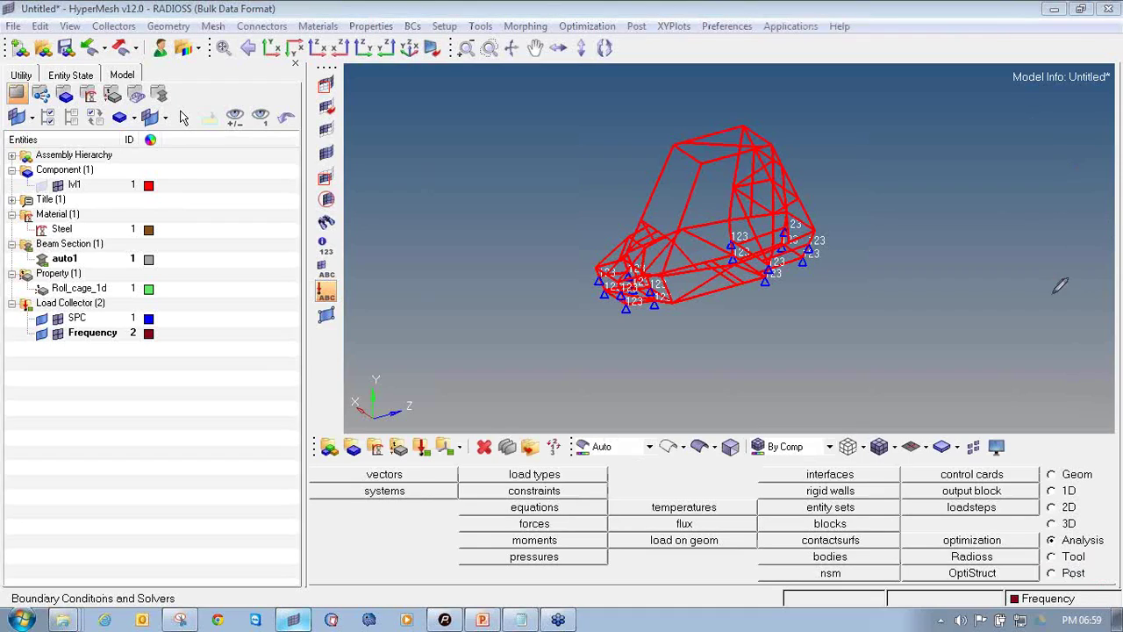
Step: Start a load step named Normal Modes and set its type to normal modes
mouse_move(1052, 529)
mouse_down()
mouse_move(1045, 544)
mouse_move(1097, 553)
mouse_move(1106, 525)
mouse_up()
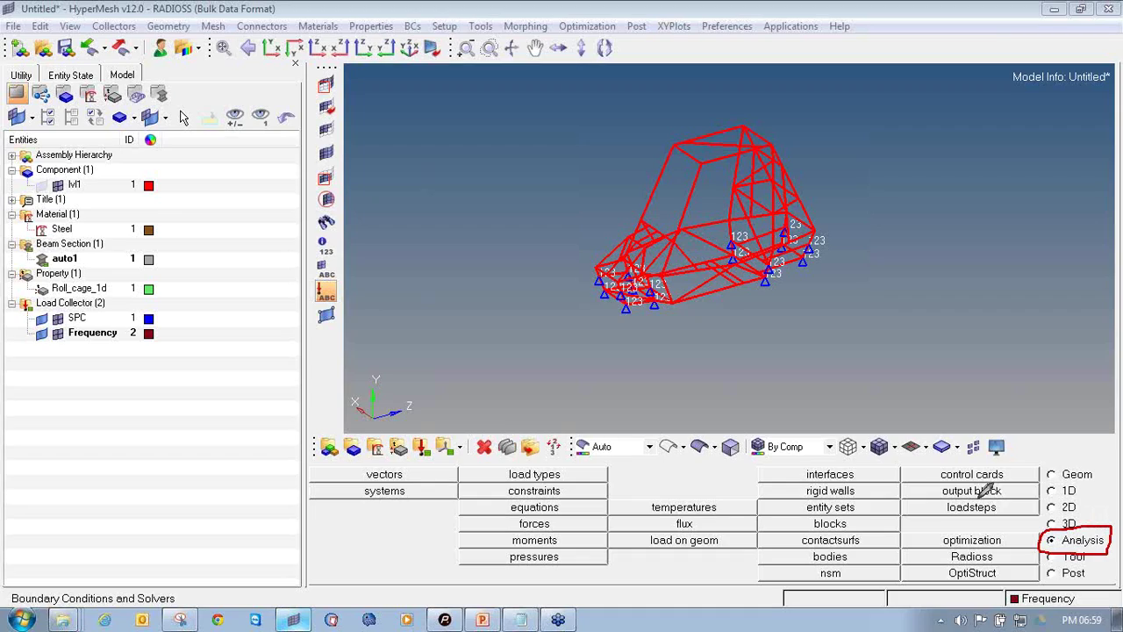
mouse_move(967, 494)
mouse_down()
mouse_move(934, 505)
mouse_move(955, 517)
mouse_move(999, 515)
mouse_move(1017, 498)
mouse_move(964, 501)
mouse_up()
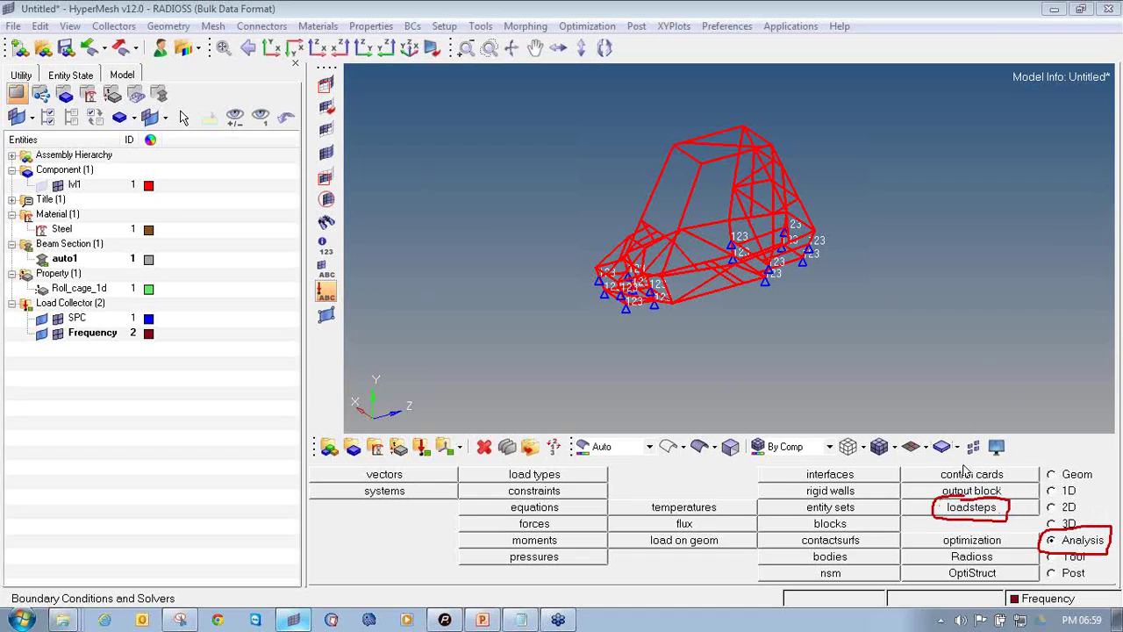
click(988, 516)
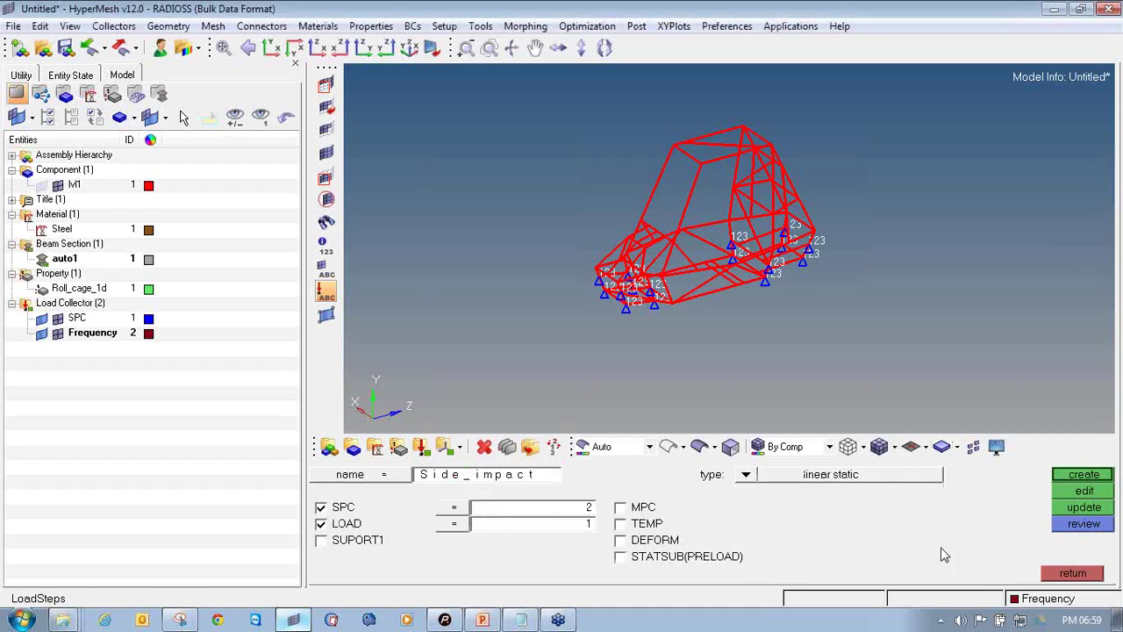
click(460, 479)
key(BackSpace)
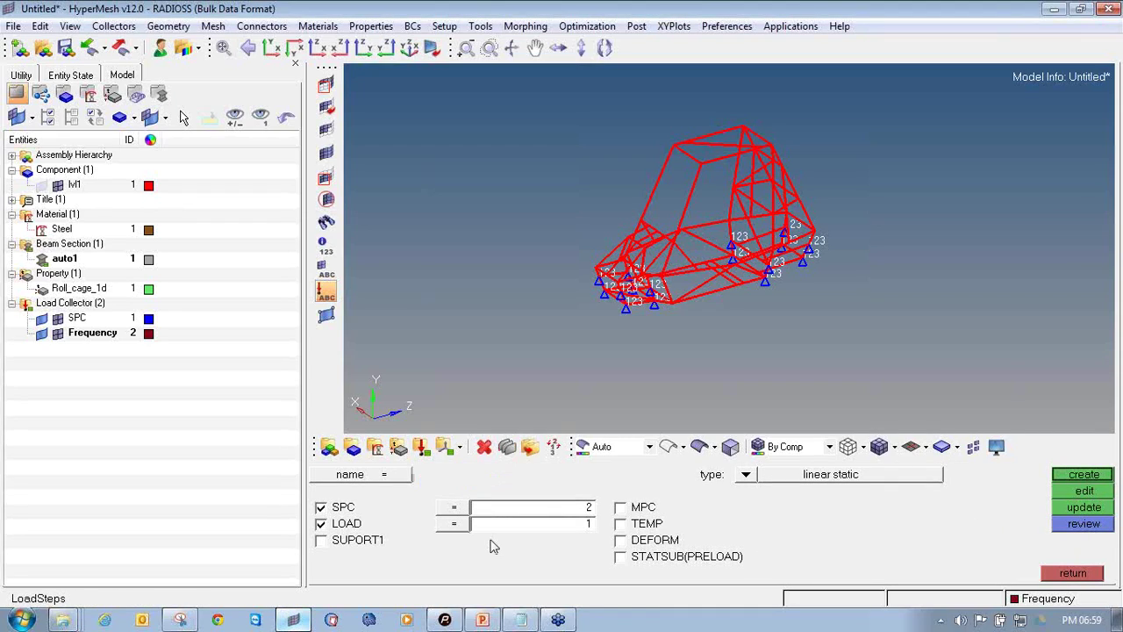
text(N)
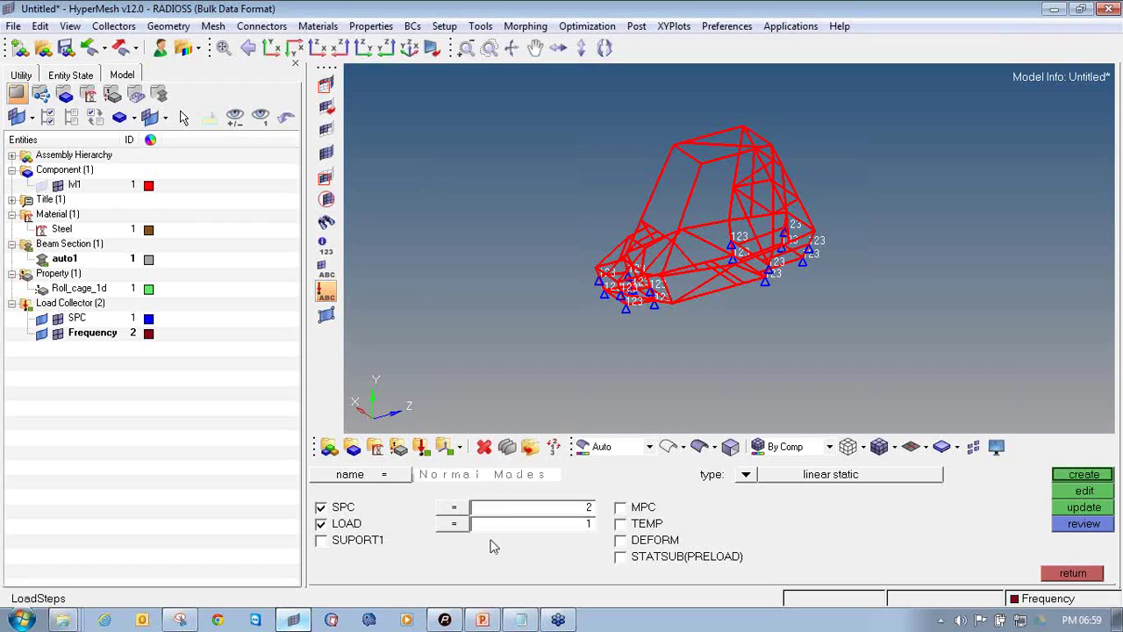
text(ormal Modes)
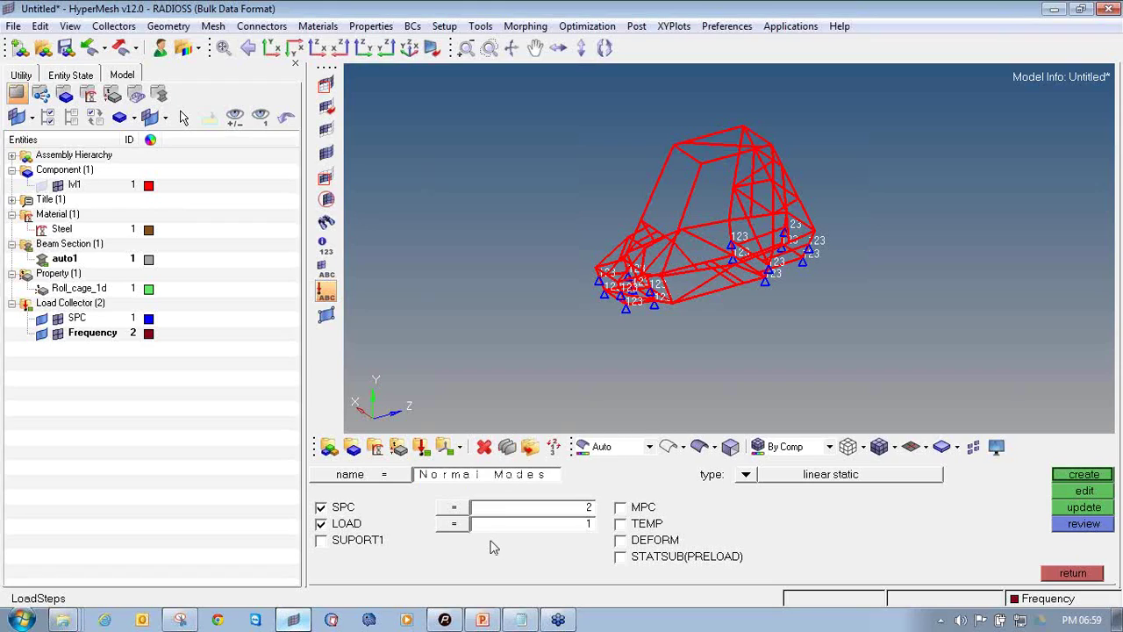
click(746, 474)
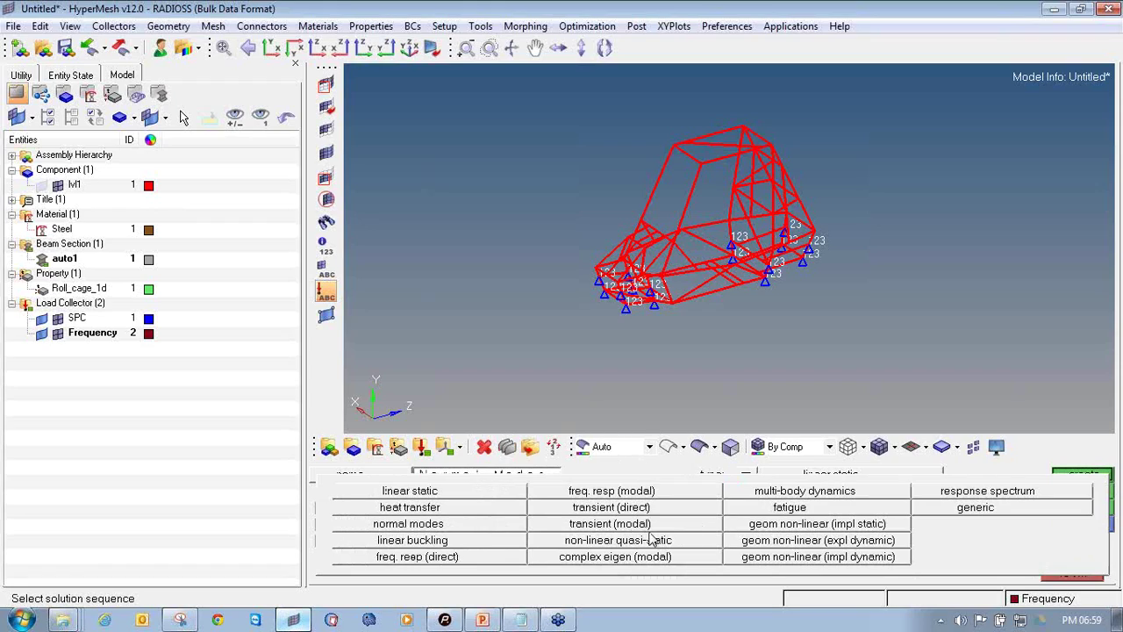
click(470, 528)
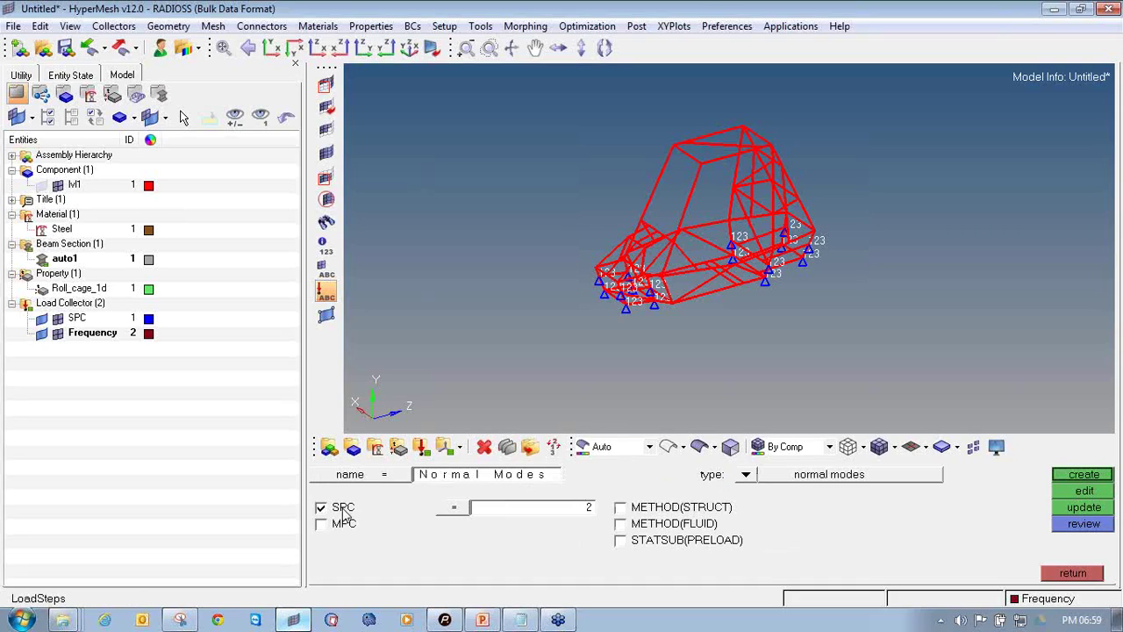
Step: Assign the SPC collector as the load step's SPC and the Frequency collector as its METHOD(STRUCT)
click(465, 510)
click(427, 478)
click(621, 508)
click(756, 516)
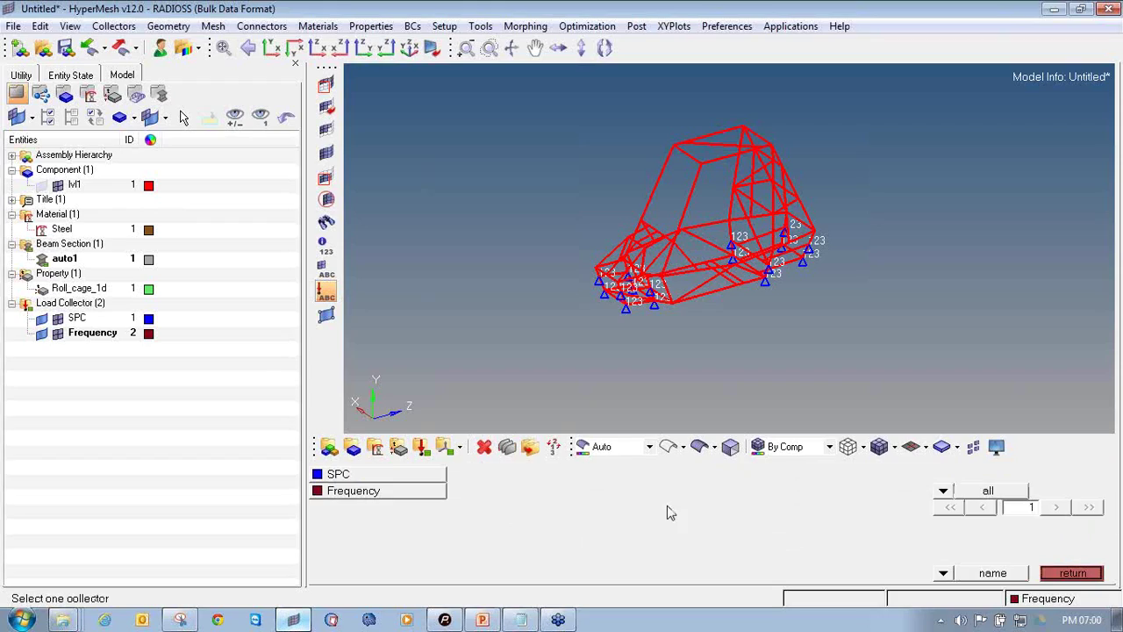
click(443, 495)
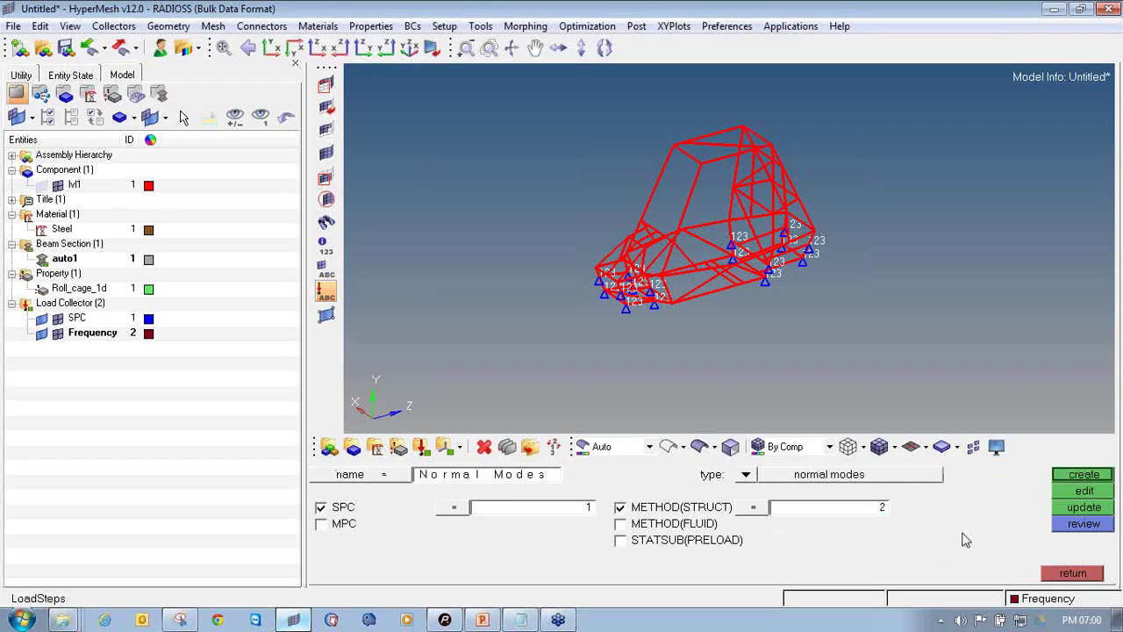
Step: Create the Normal Modes load step, leave the command and expand the load steps in the model tree
click(1085, 475)
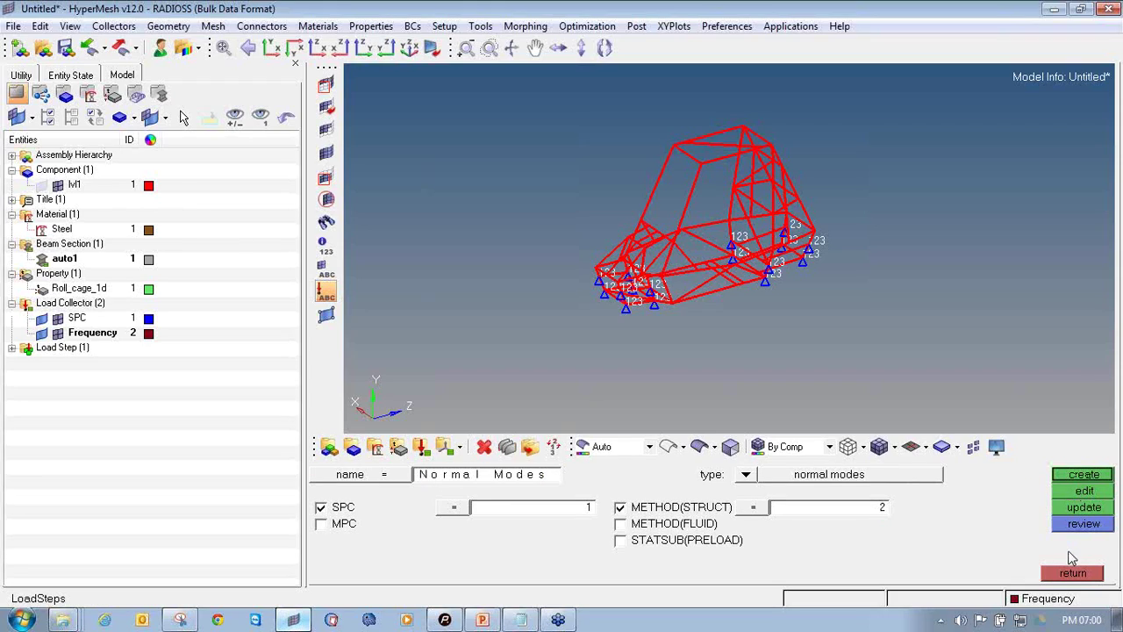
click(1074, 573)
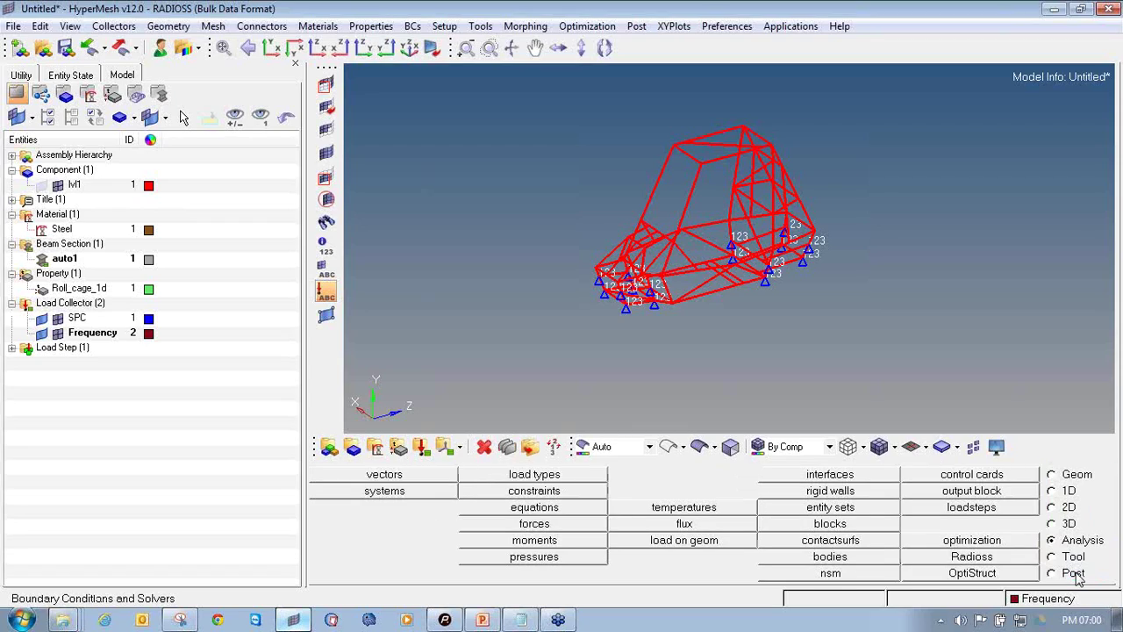
click(10, 349)
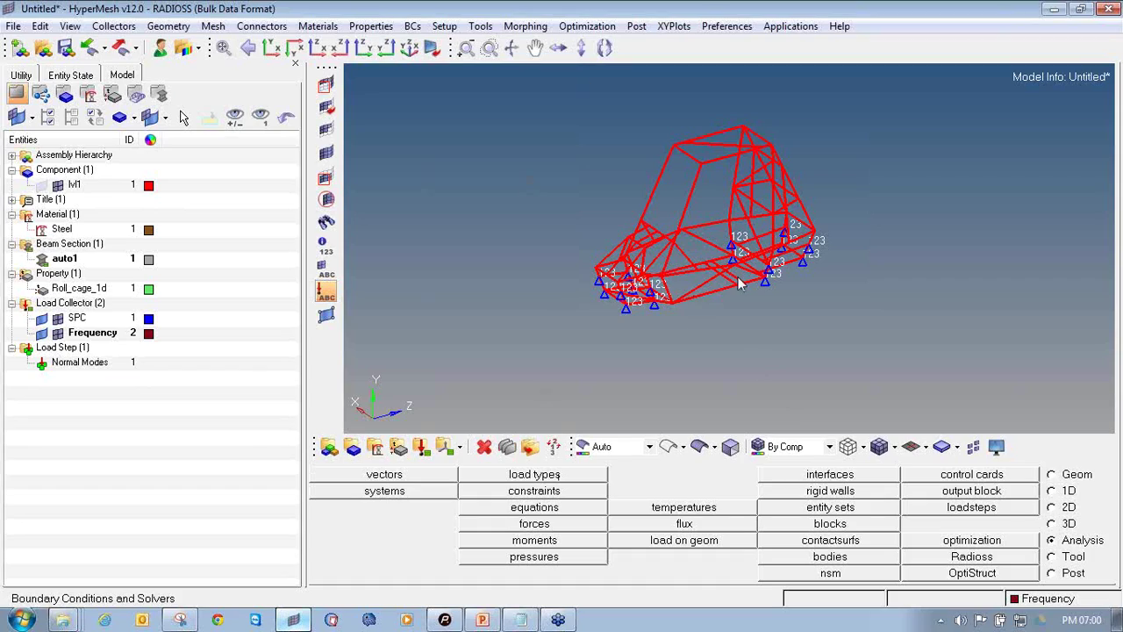
Step: Save the model as Normal_mode in a new folder named Normal_mode inside the current roll cage folder
click(12, 27)
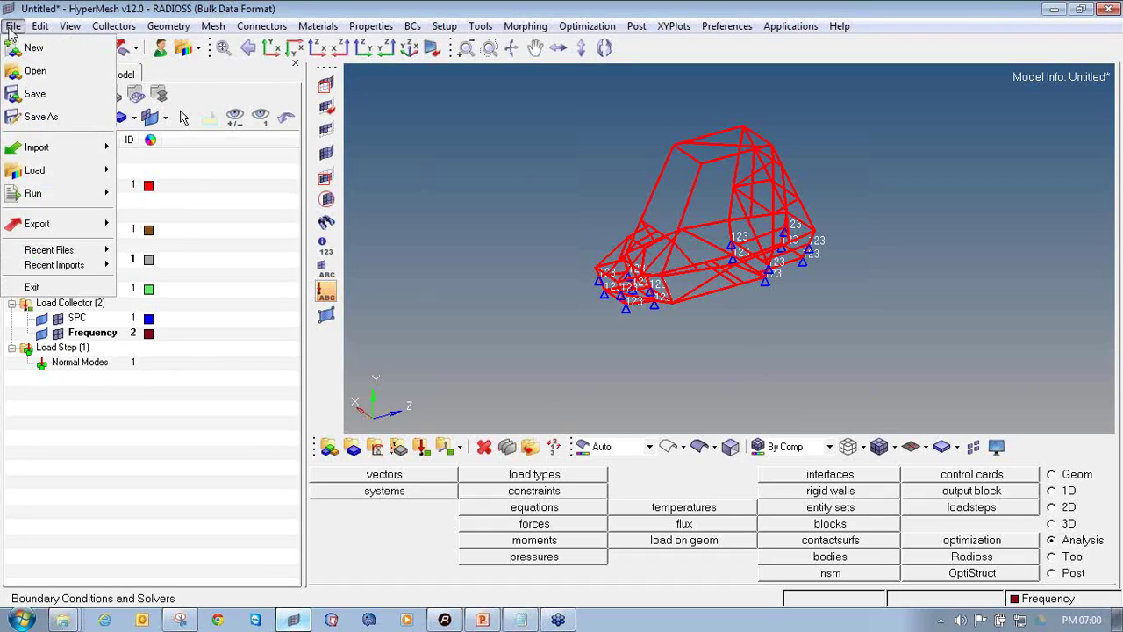
click(35, 114)
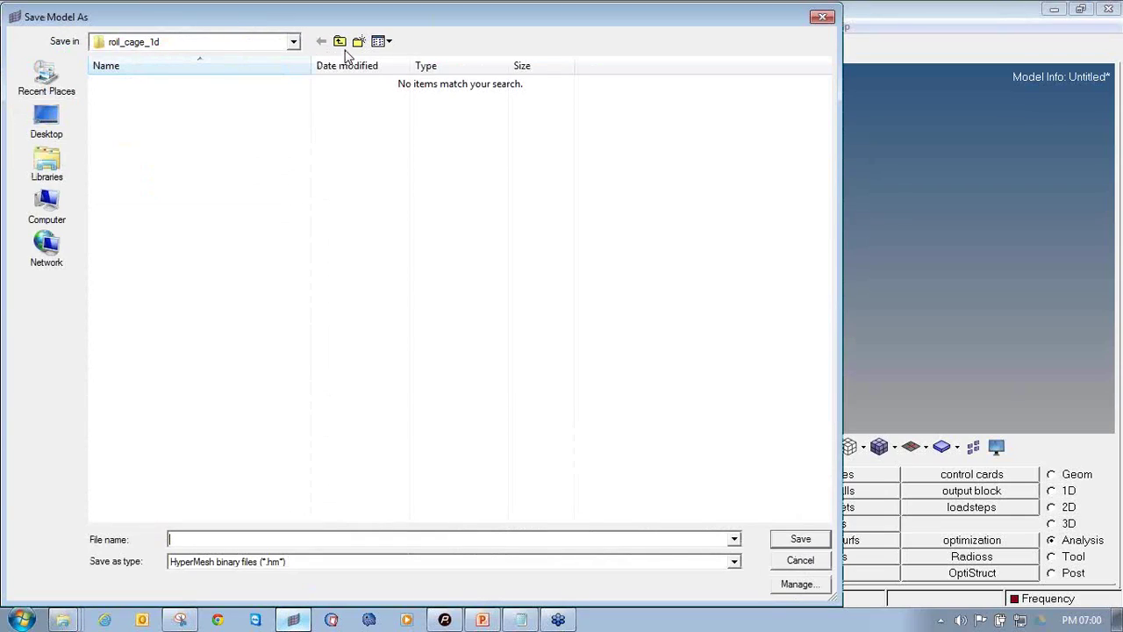
click(357, 44)
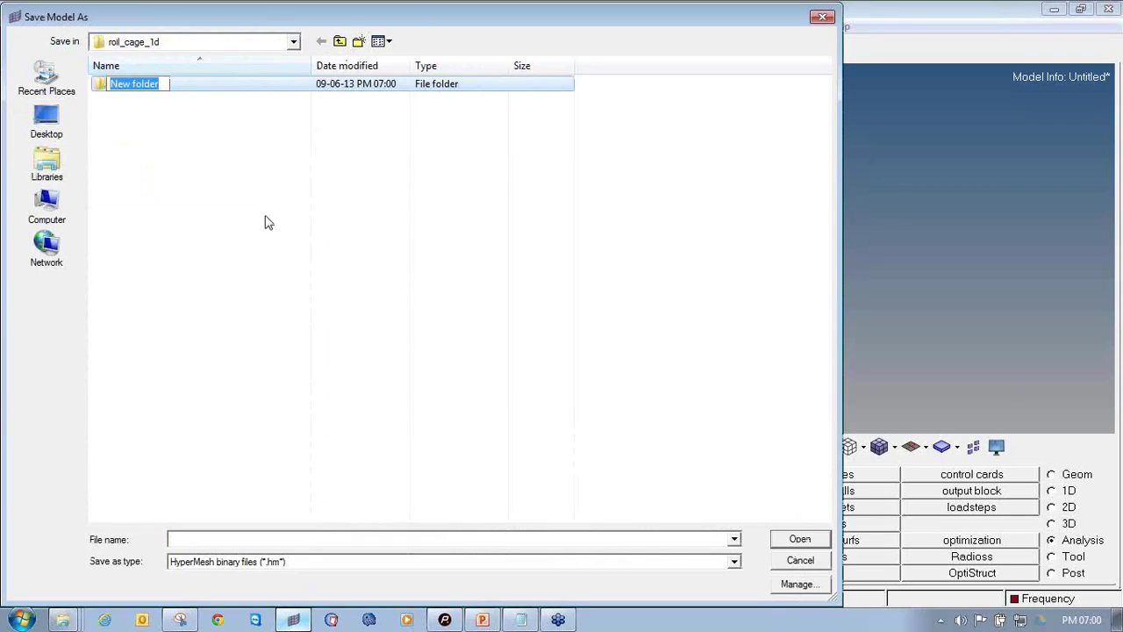
text(Normal)
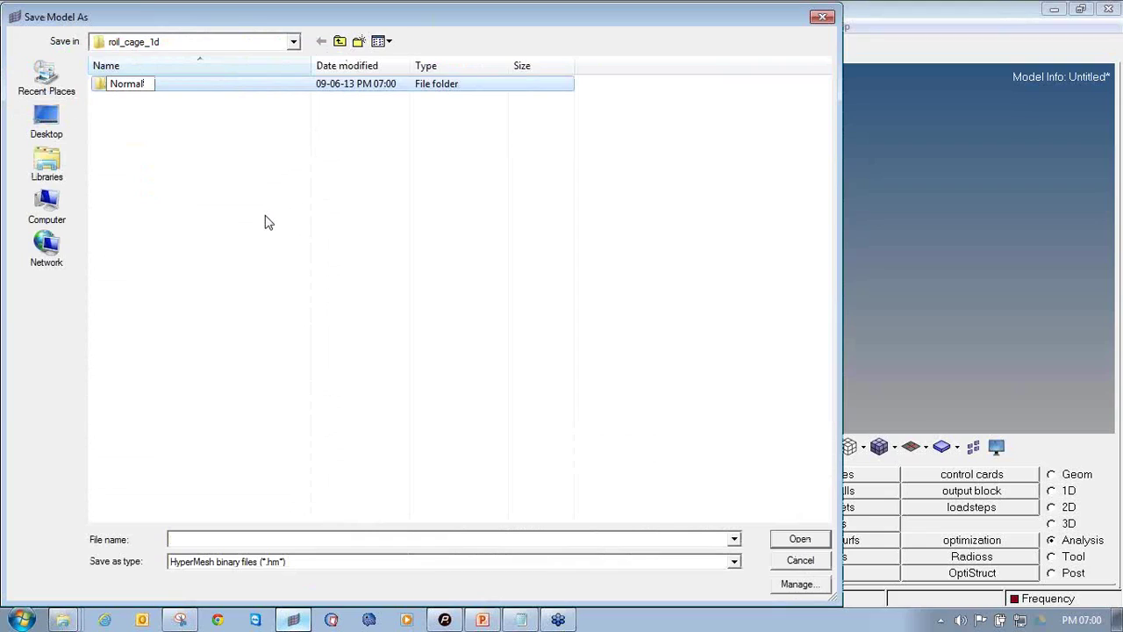
text(_mode)
key(Return)
key(Return)
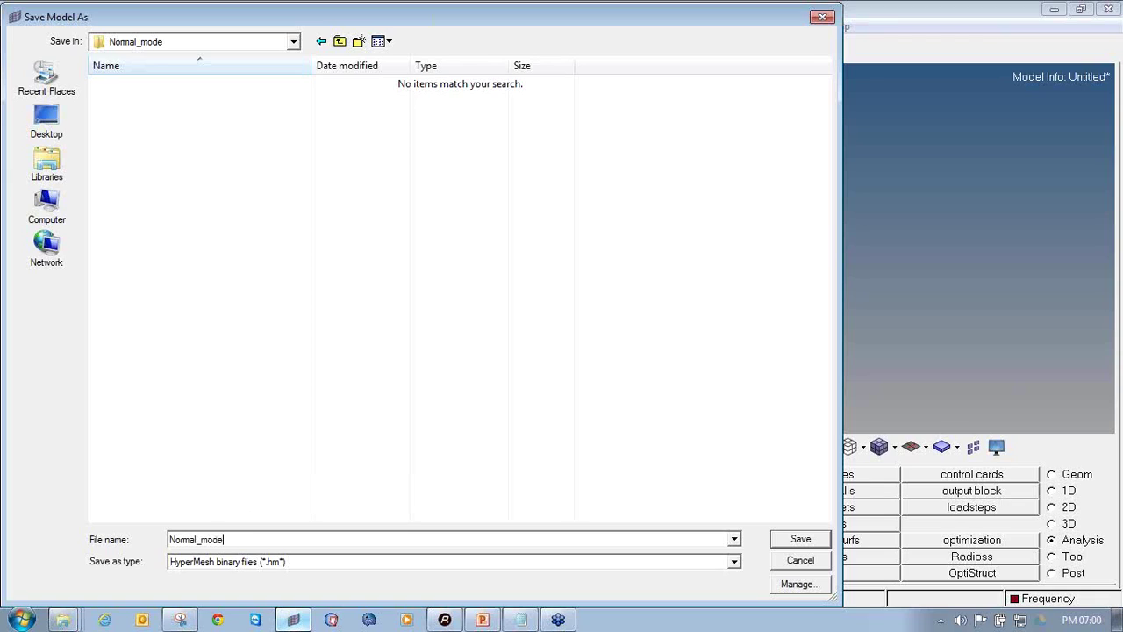
key(Return)
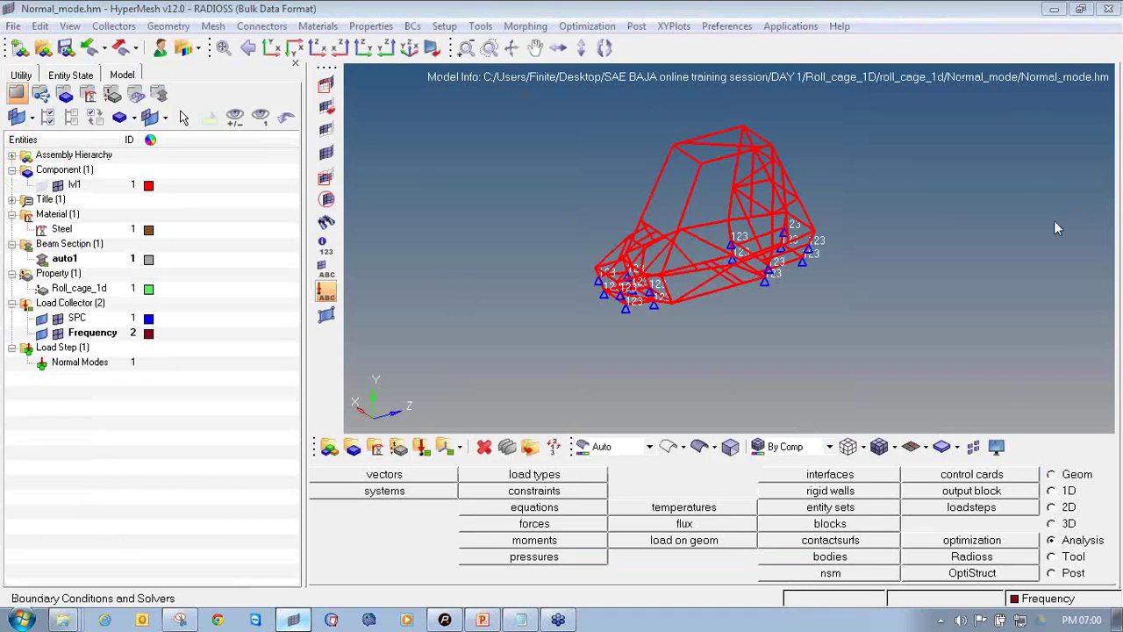
drag(419, 94, 1082, 92)
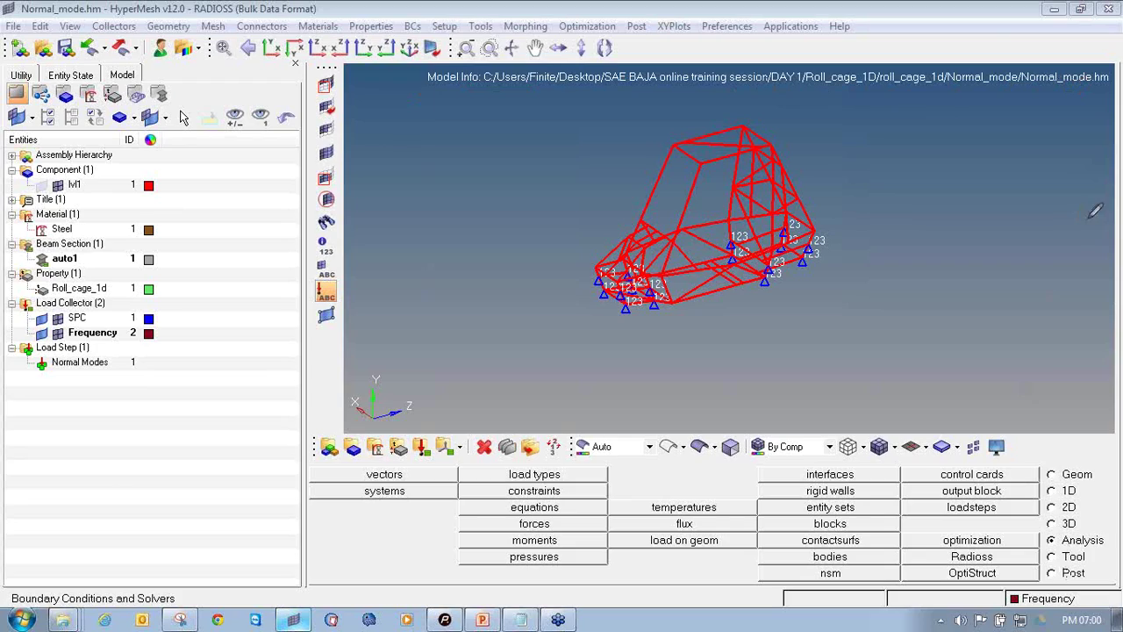
mouse_move(1074, 525)
mouse_down()
mouse_move(1049, 532)
mouse_move(1111, 548)
mouse_move(1108, 528)
mouse_move(1067, 527)
mouse_move(1065, 515)
mouse_up()
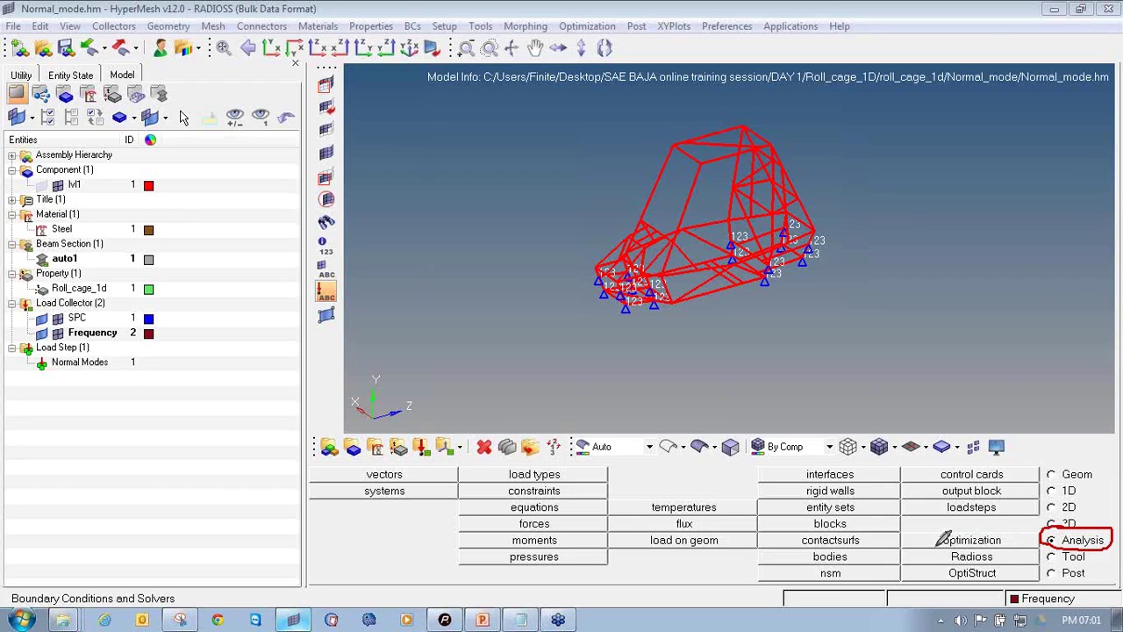
mouse_move(904, 549)
mouse_down()
mouse_move(1013, 563)
mouse_move(1041, 548)
mouse_move(938, 545)
mouse_up()
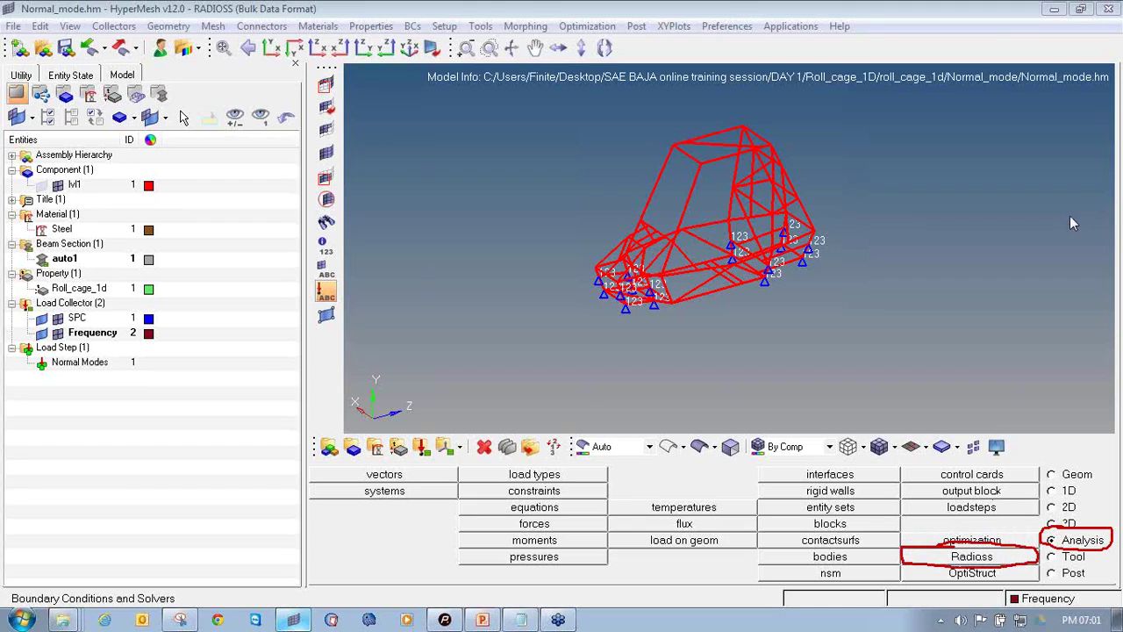
click(1005, 572)
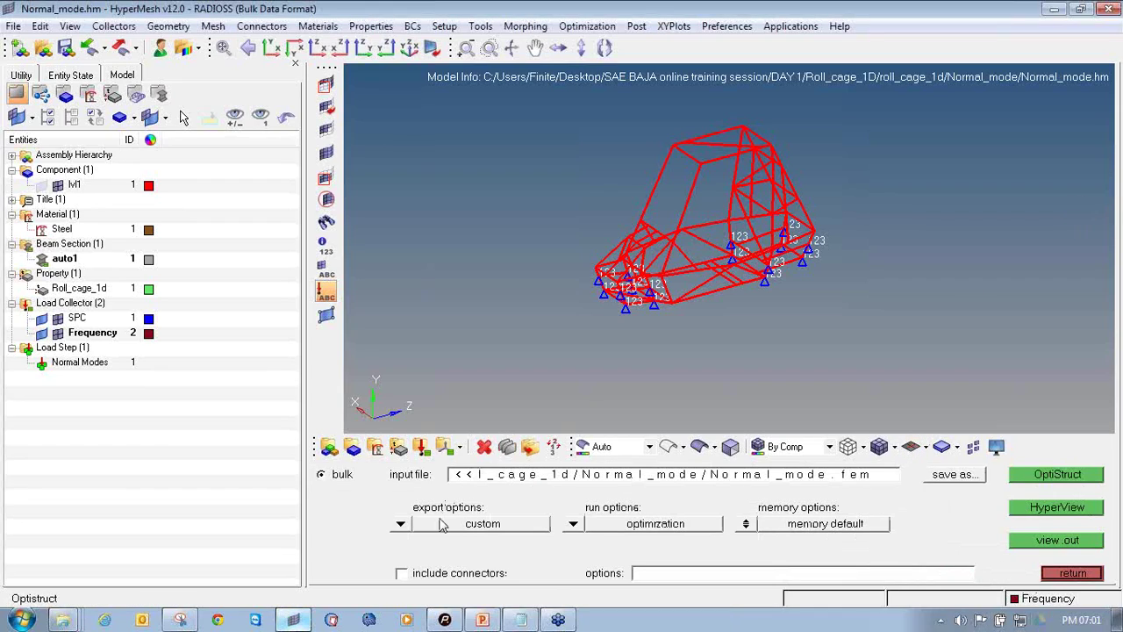
click(400, 525)
click(400, 519)
click(573, 524)
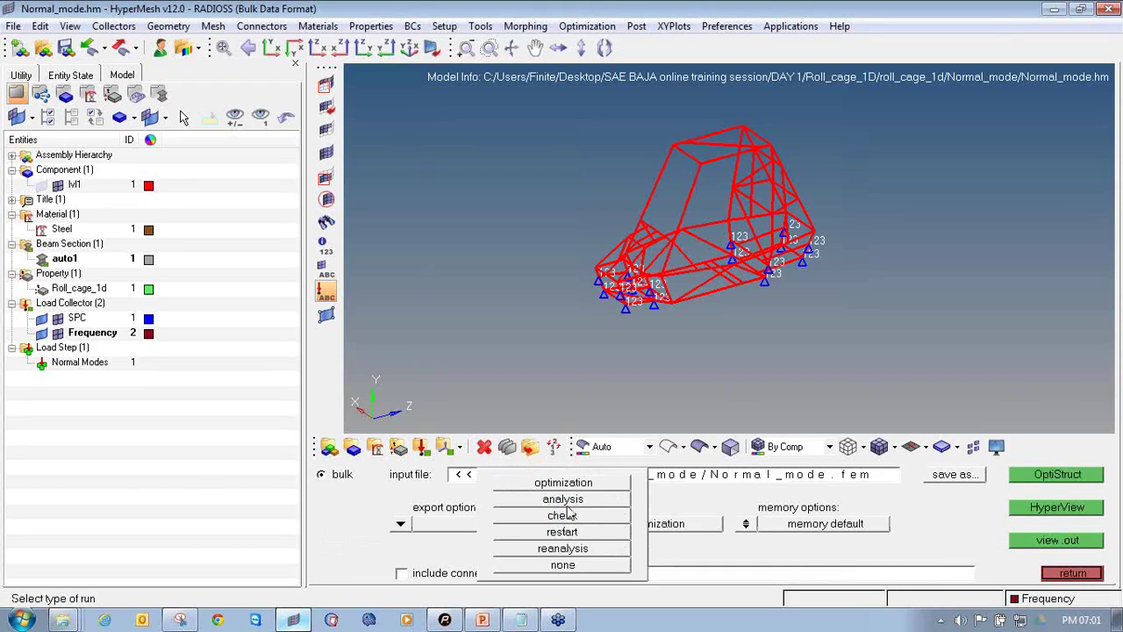
click(1080, 572)
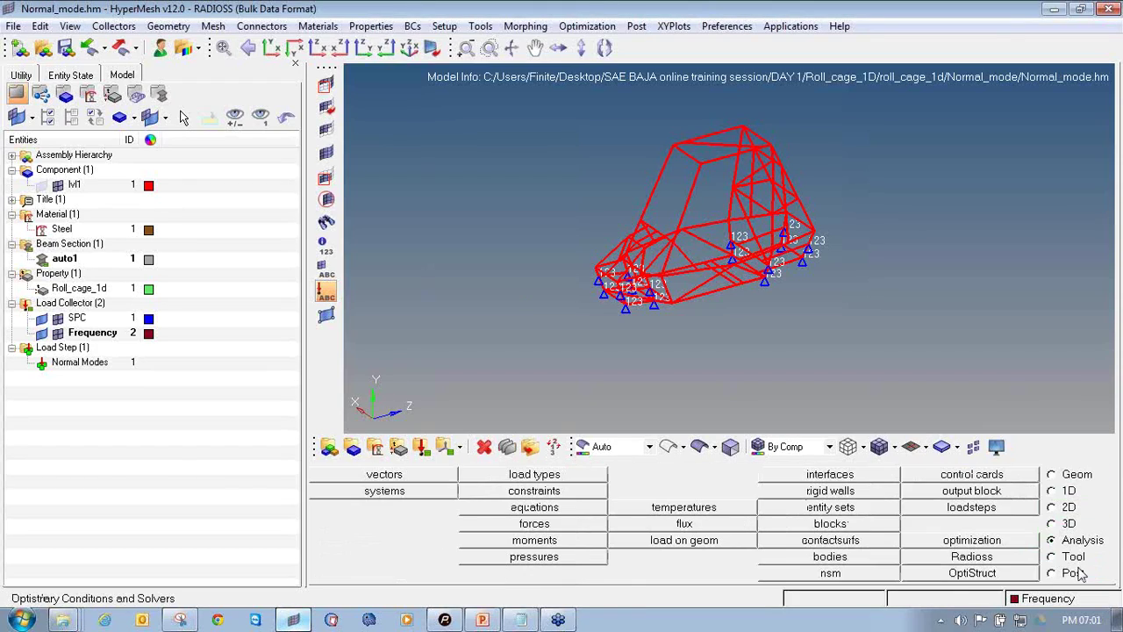
Step: Save the Radioss input file as Normal_mode.fem and run the solver with the analysis run option
click(995, 558)
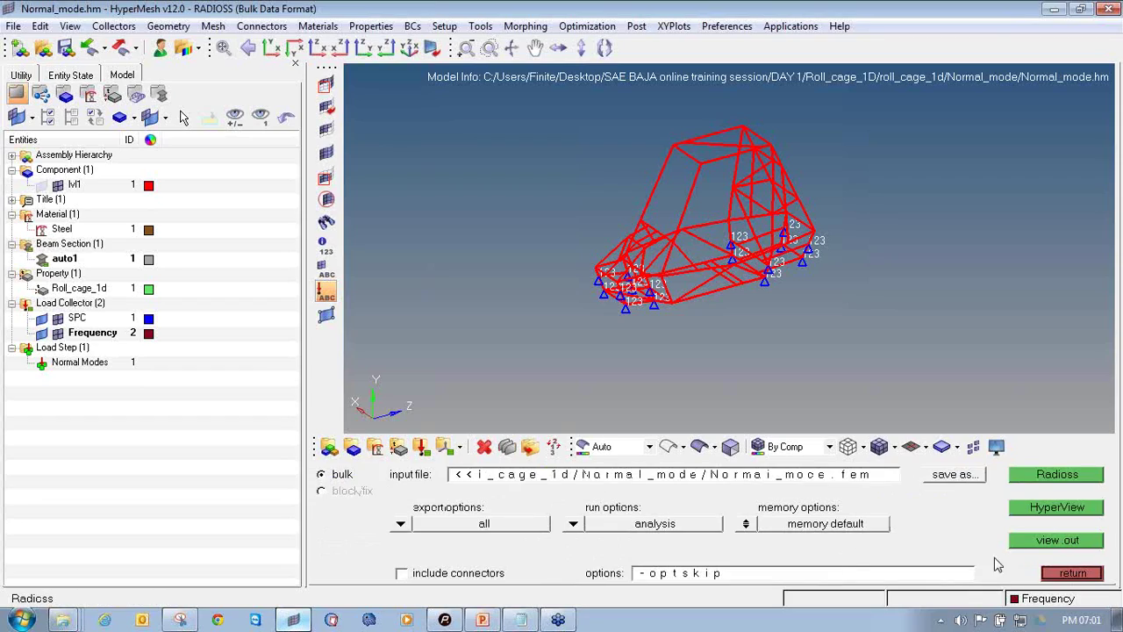
click(573, 523)
click(568, 526)
click(933, 479)
click(816, 537)
click(1040, 474)
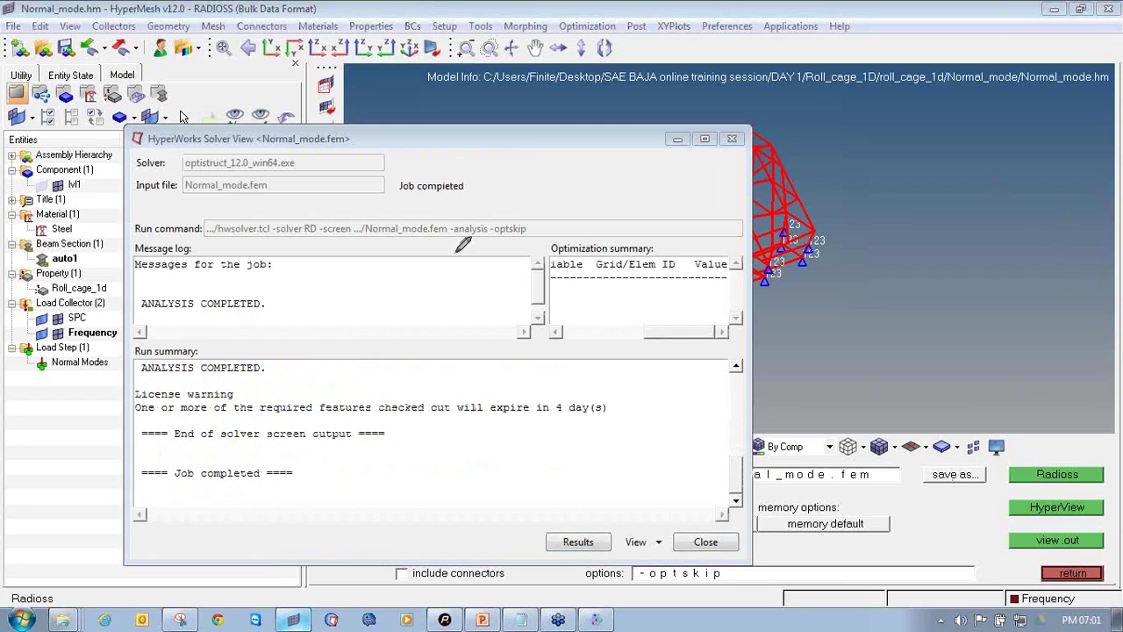
mouse_move(173, 275)
mouse_down()
mouse_move(129, 290)
mouse_move(143, 316)
mouse_move(256, 327)
mouse_move(273, 316)
mouse_move(245, 286)
mouse_move(166, 274)
mouse_up()
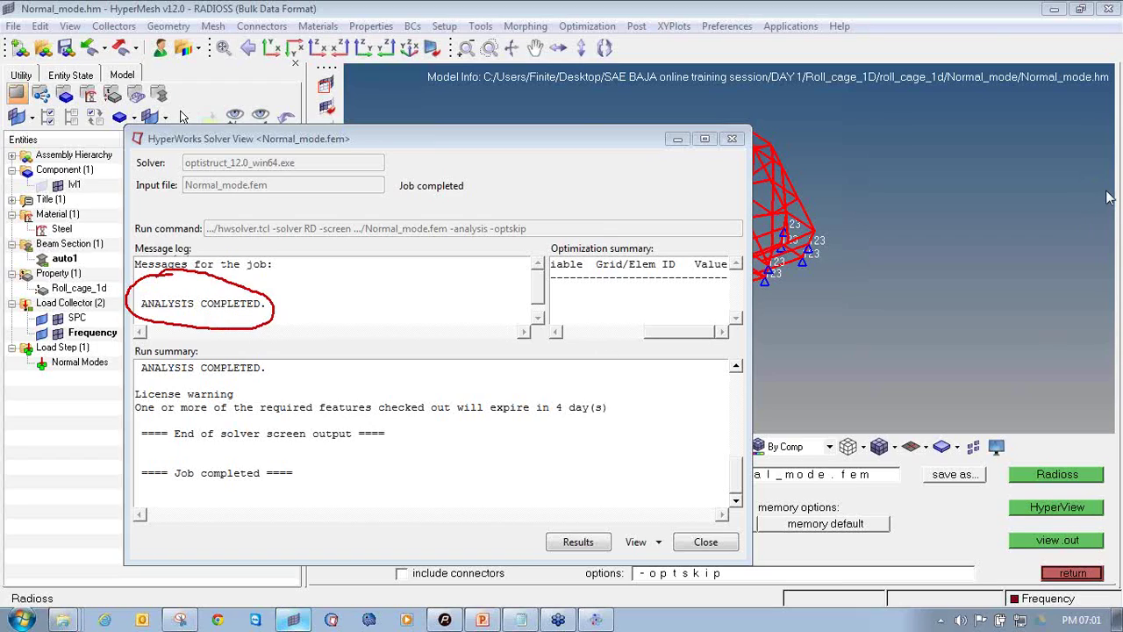
key(Escape)
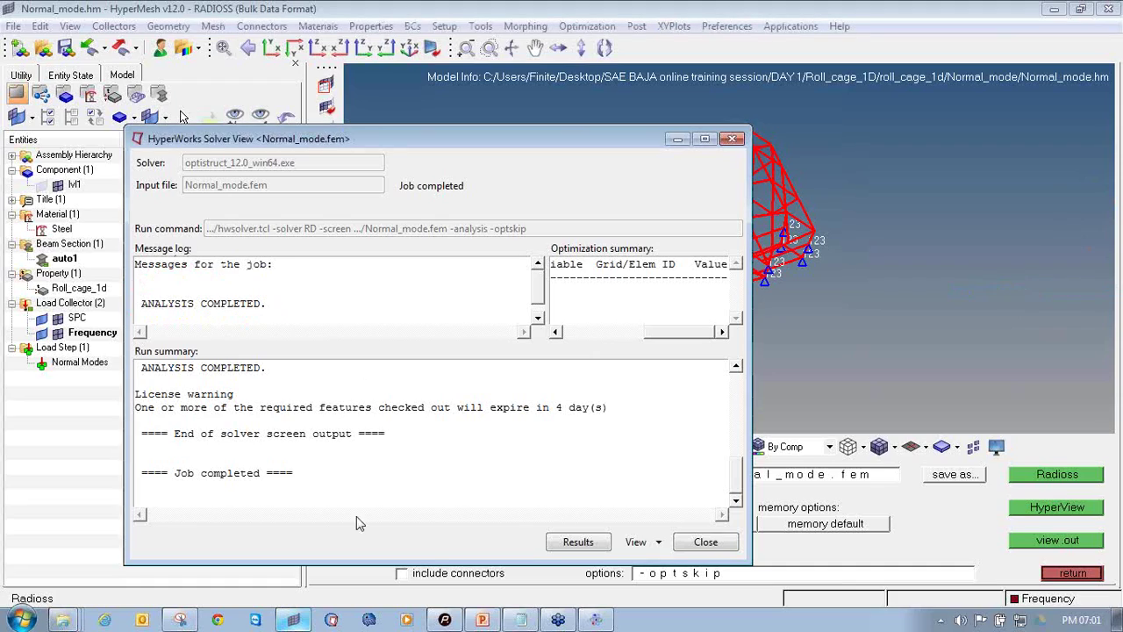
Step: Open the completed job's results in HyperView, dismiss the message log and maximize the window
click(575, 543)
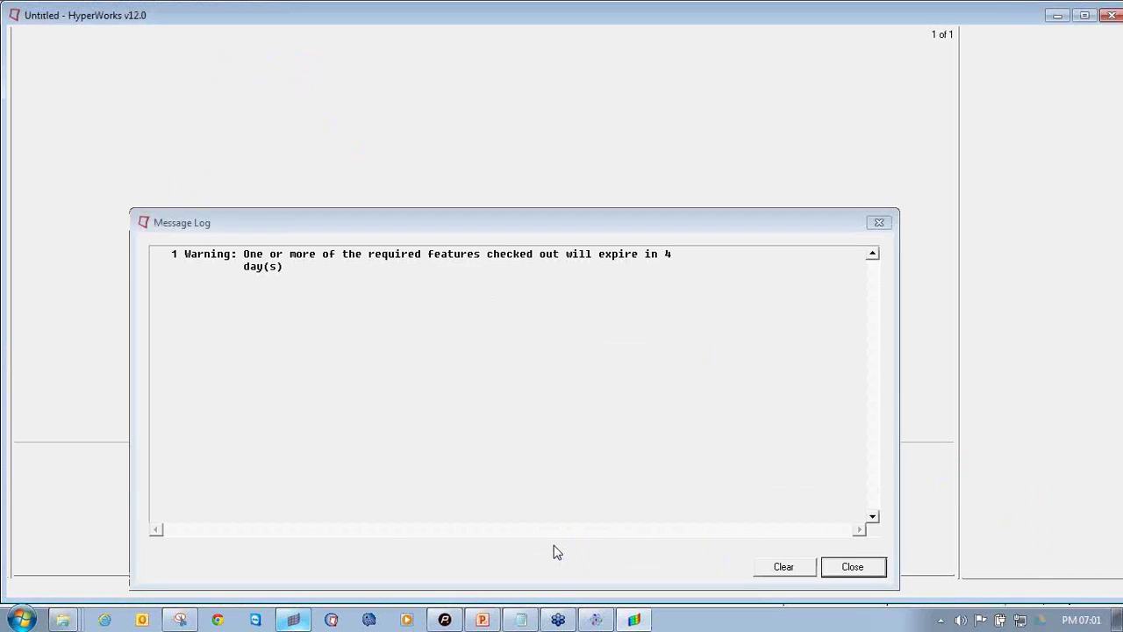
click(878, 224)
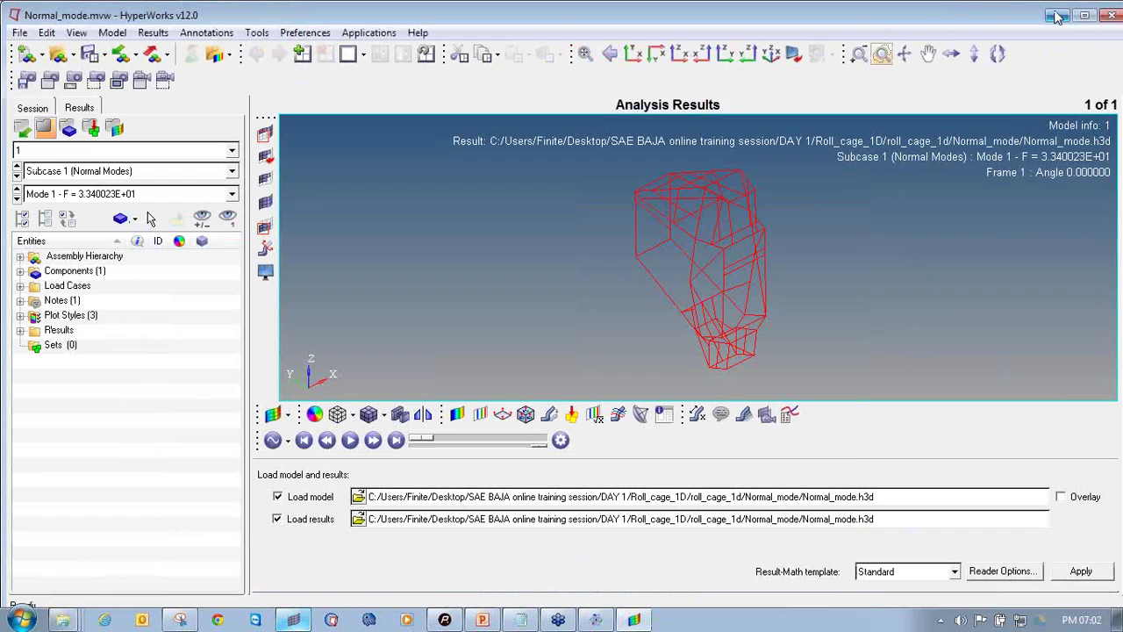
click(1084, 15)
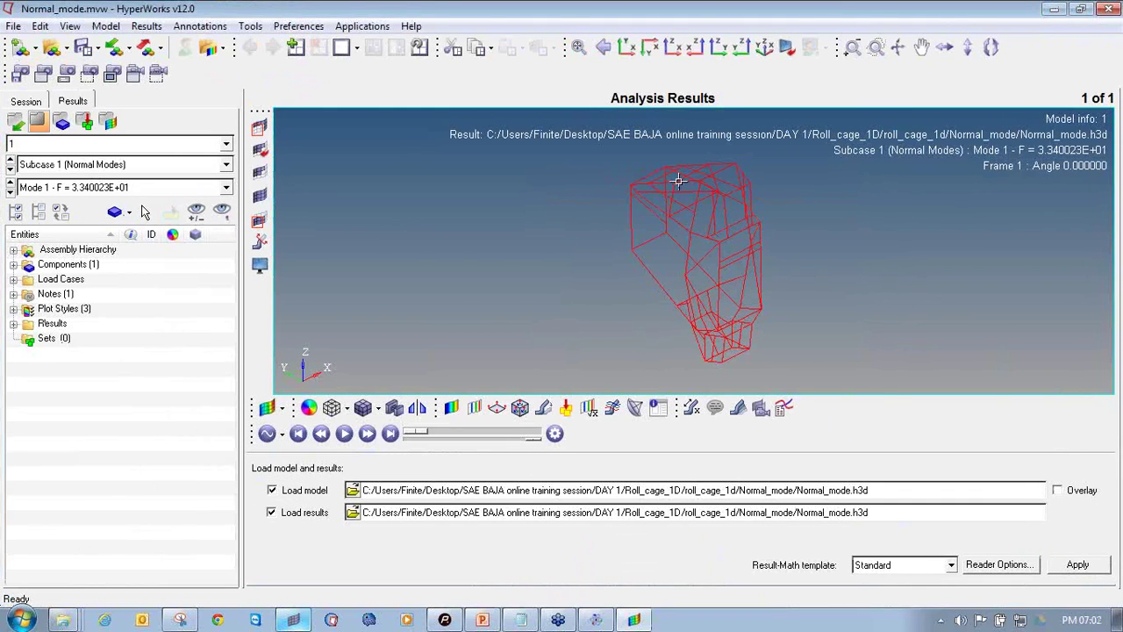
Step: Apply an Eigen Mode magnitude contour to the roll cage for Mode 1
ctrl+drag(679, 181, 588, 294)
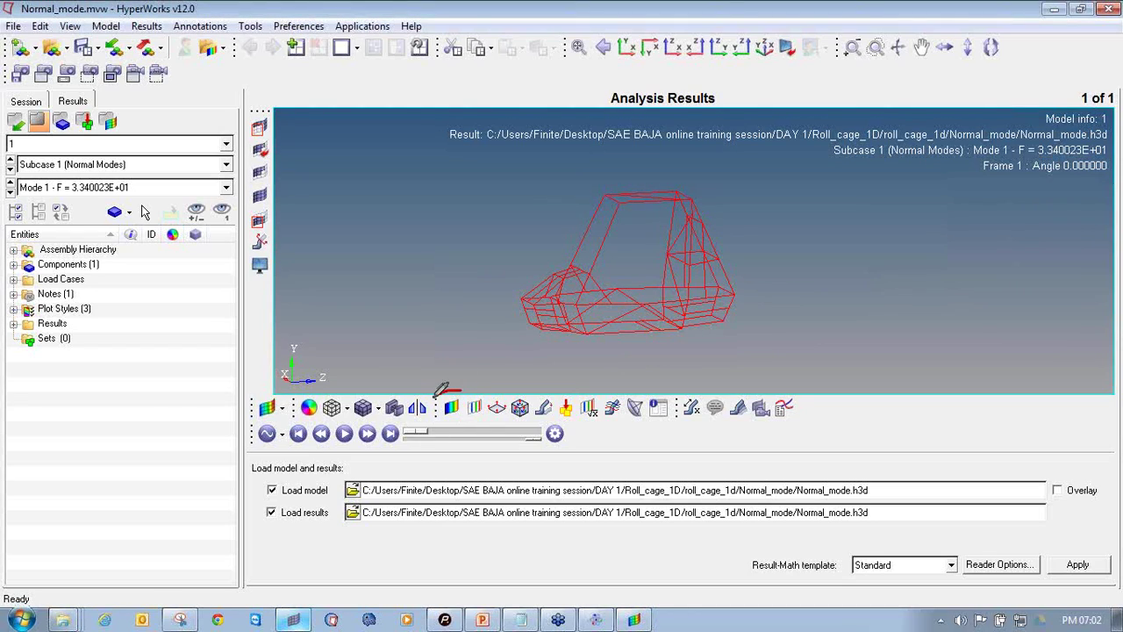
mouse_move(441, 389)
mouse_down()
mouse_move(441, 418)
mouse_move(468, 410)
mouse_move(450, 387)
mouse_up()
click(456, 407)
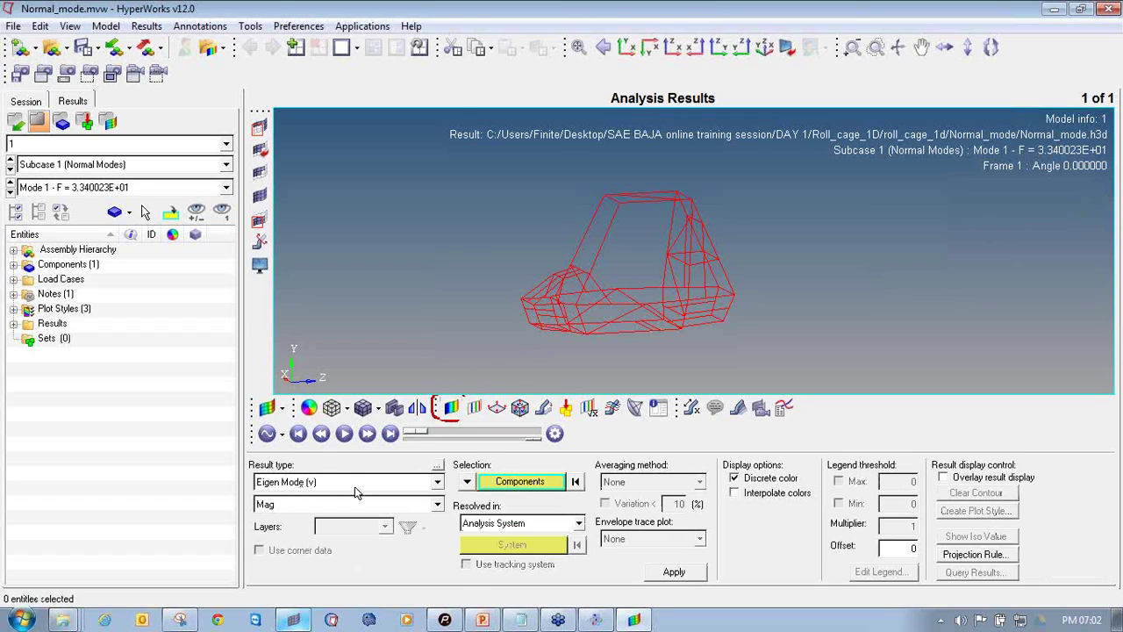
click(669, 571)
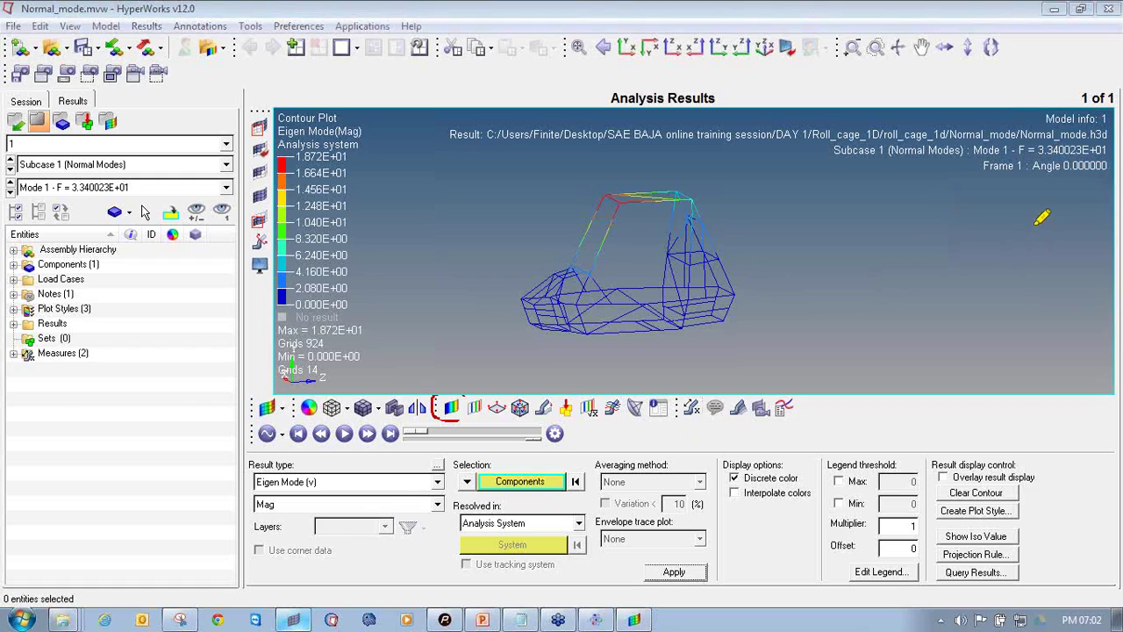
Step: Display the Static MinMax Result measure on the contour with only the maximum shown
mouse_move(671, 405)
mouse_down()
mouse_move(698, 405)
mouse_move(689, 410)
mouse_up()
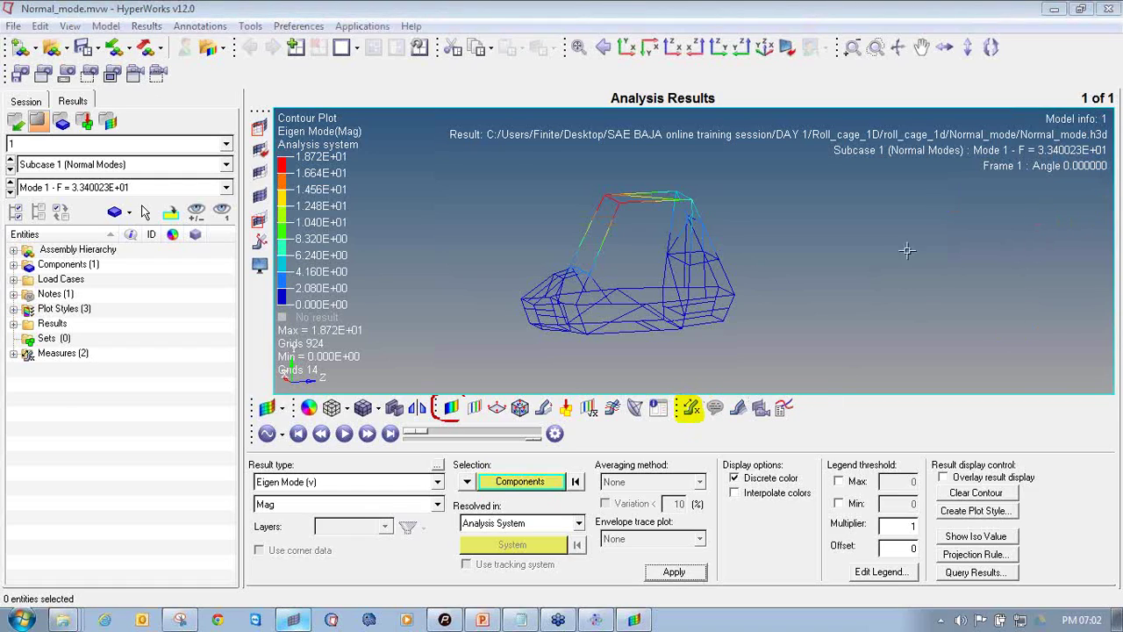
click(690, 407)
click(257, 482)
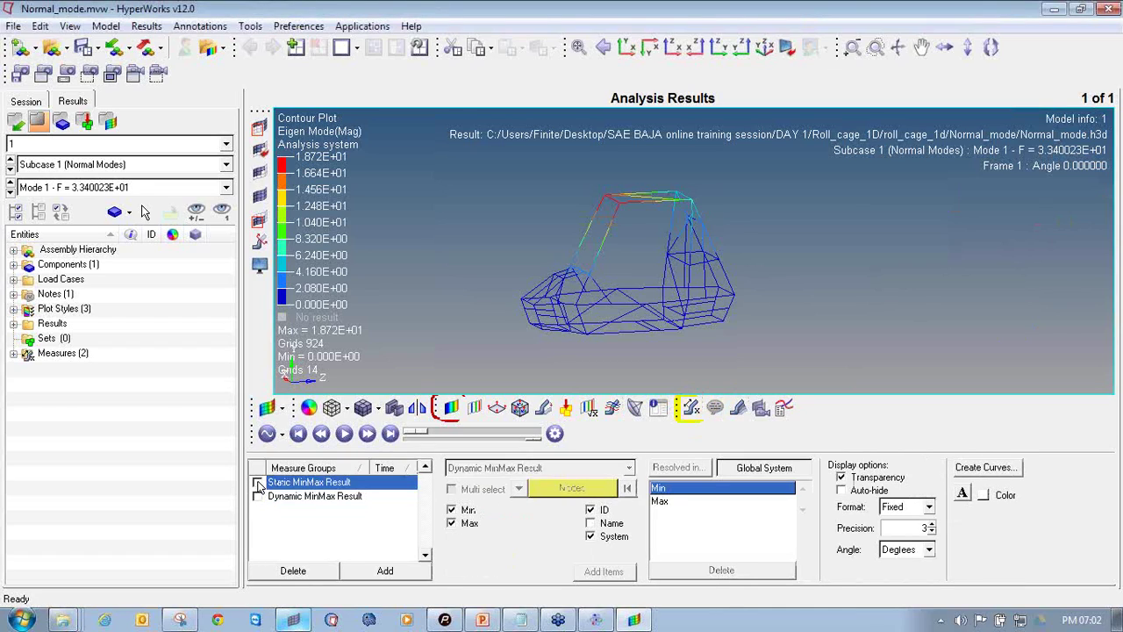
click(452, 510)
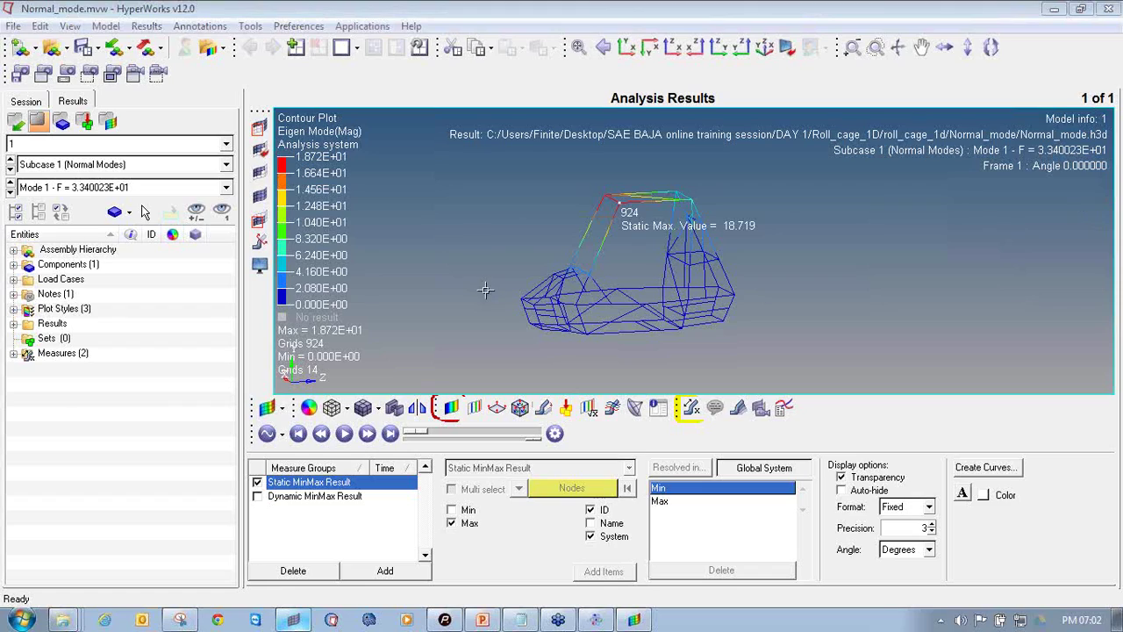
Step: Try animating the Mode 1 shape in linear animation mode
click(343, 434)
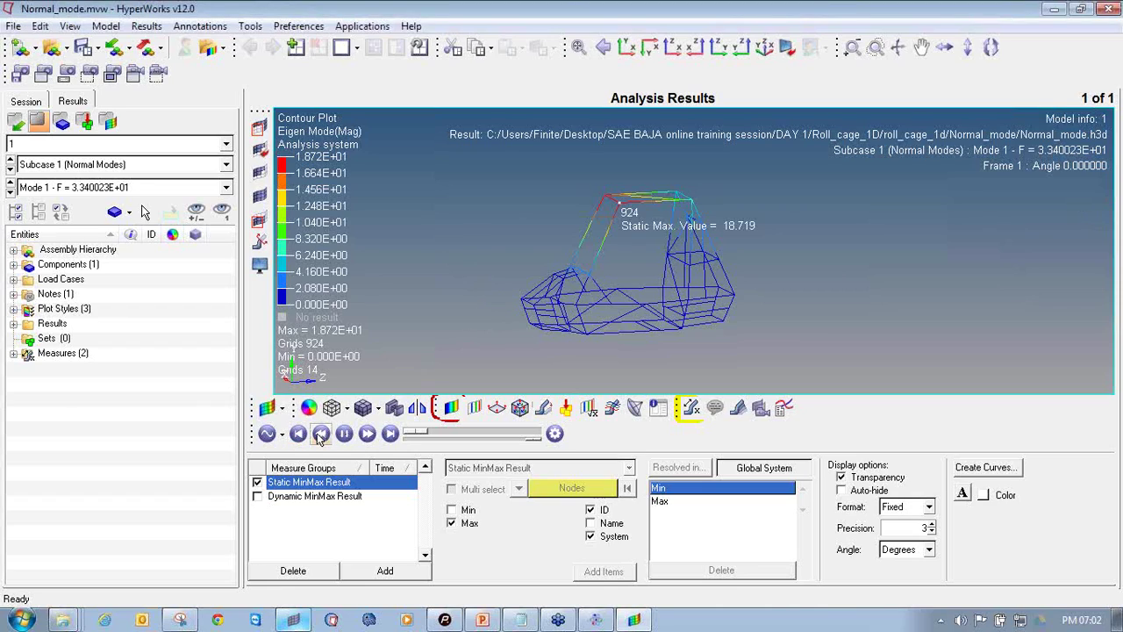
click(268, 434)
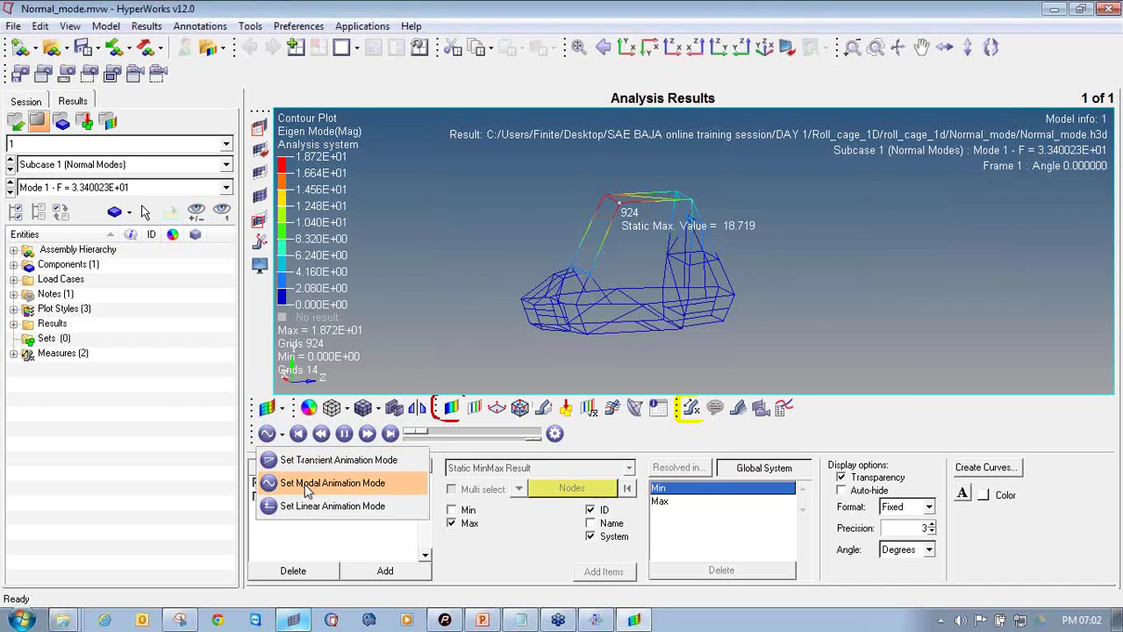
click(331, 507)
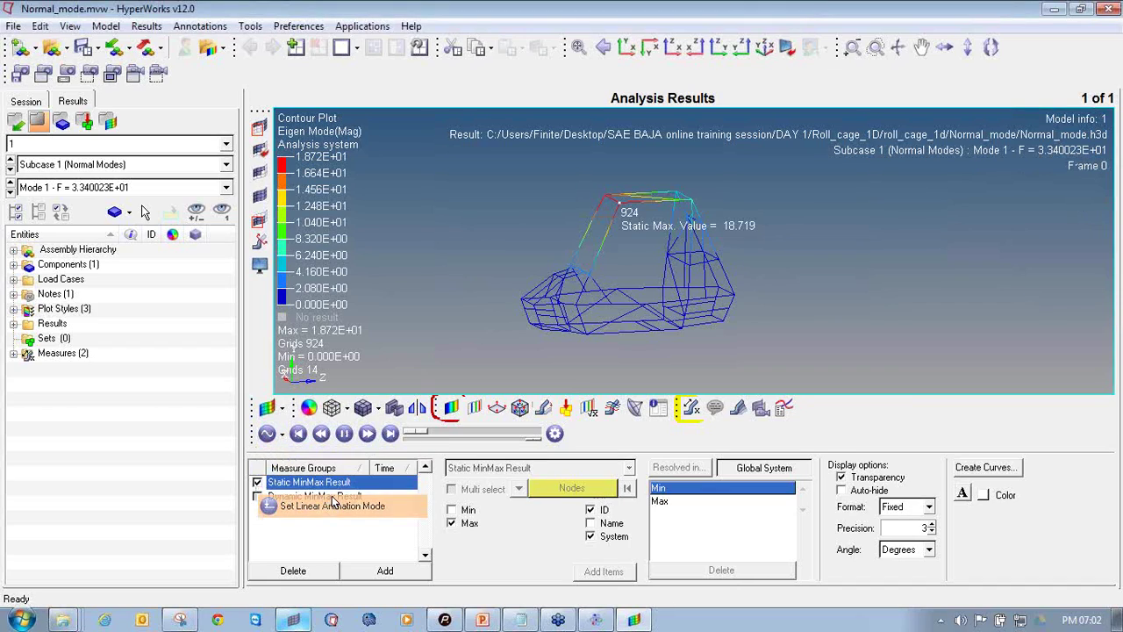
click(343, 434)
Step: Set the animation to modal mode and play the Mode 1 shape
click(269, 433)
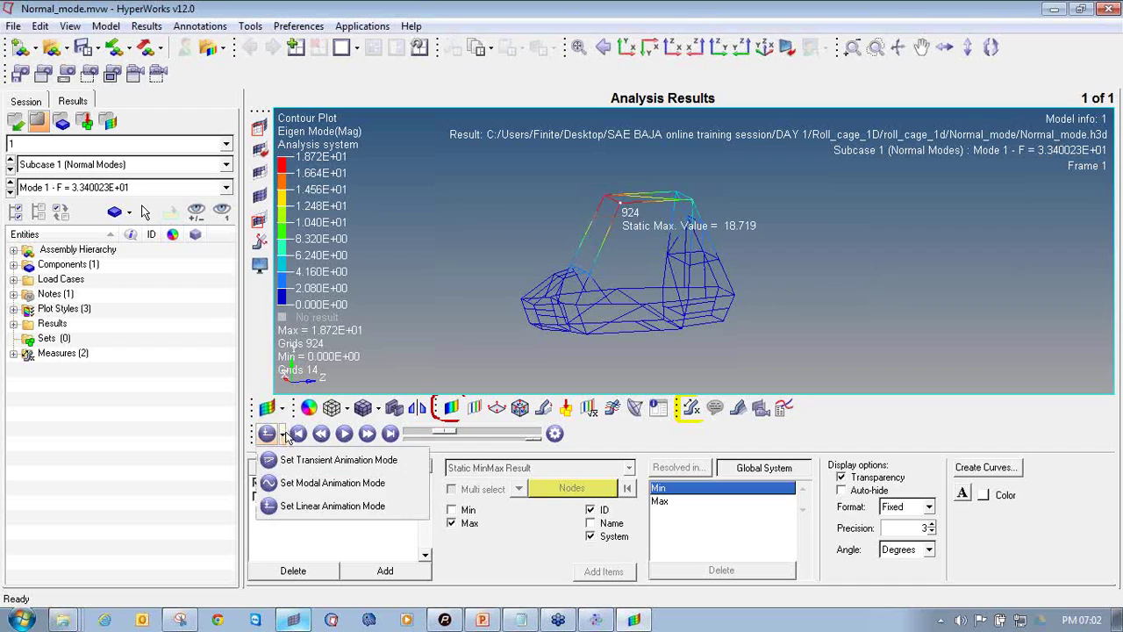
click(347, 484)
click(345, 435)
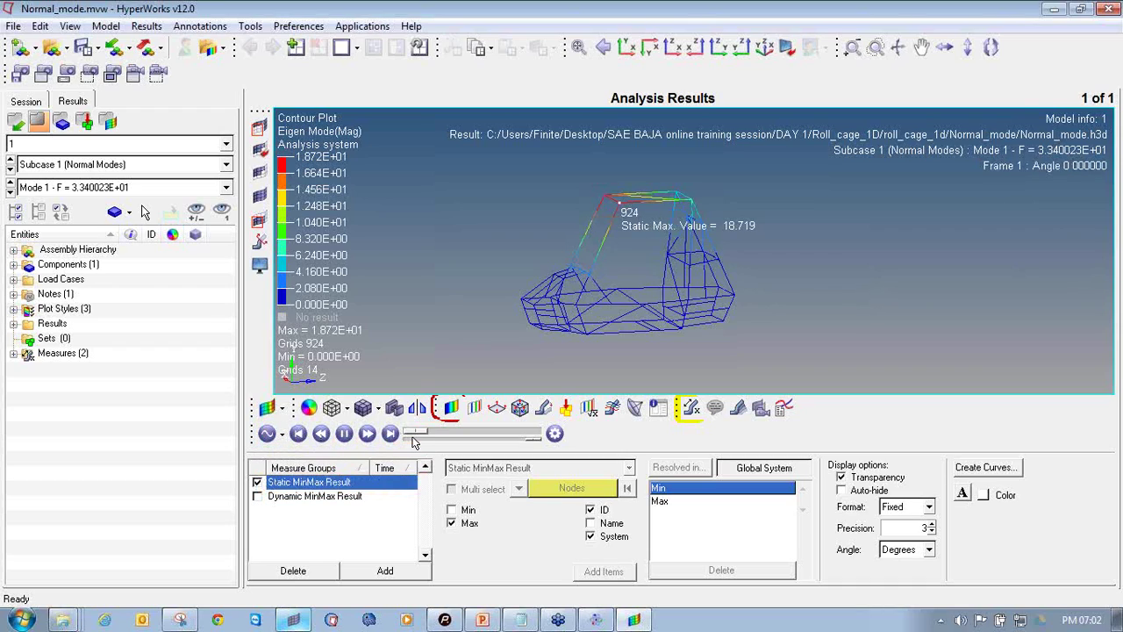
Step: Switch the animation to linear mode and inspect the moving Mode 1 shape around the roll cage's upper frame
click(279, 433)
click(330, 506)
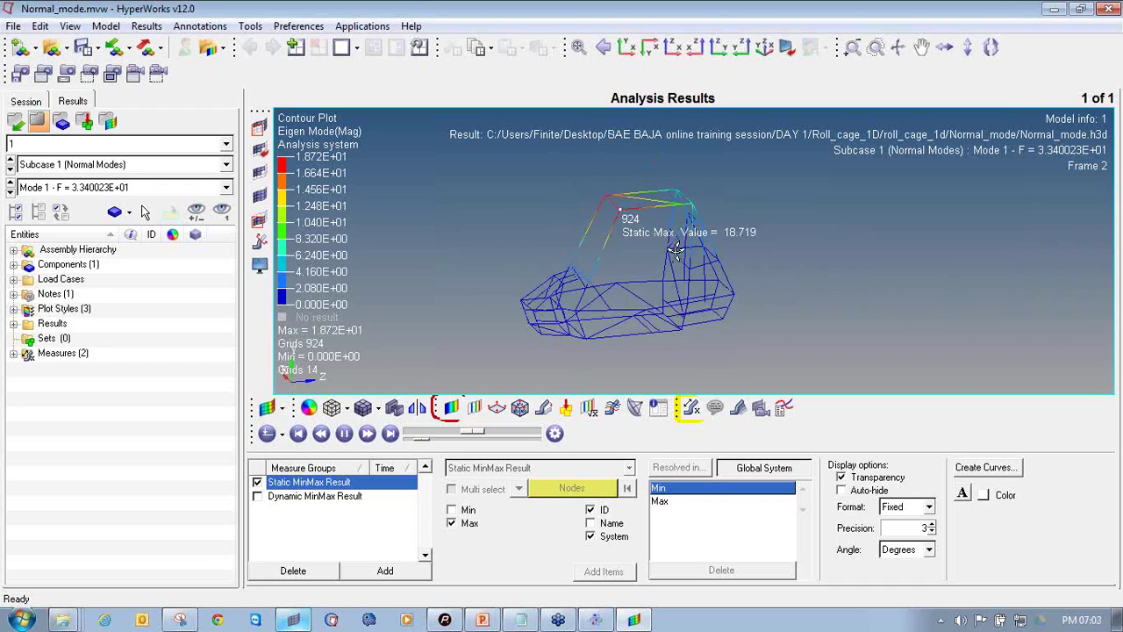
scroll(675, 250, up, 4)
ctrl+drag(655, 274, 827, 263)
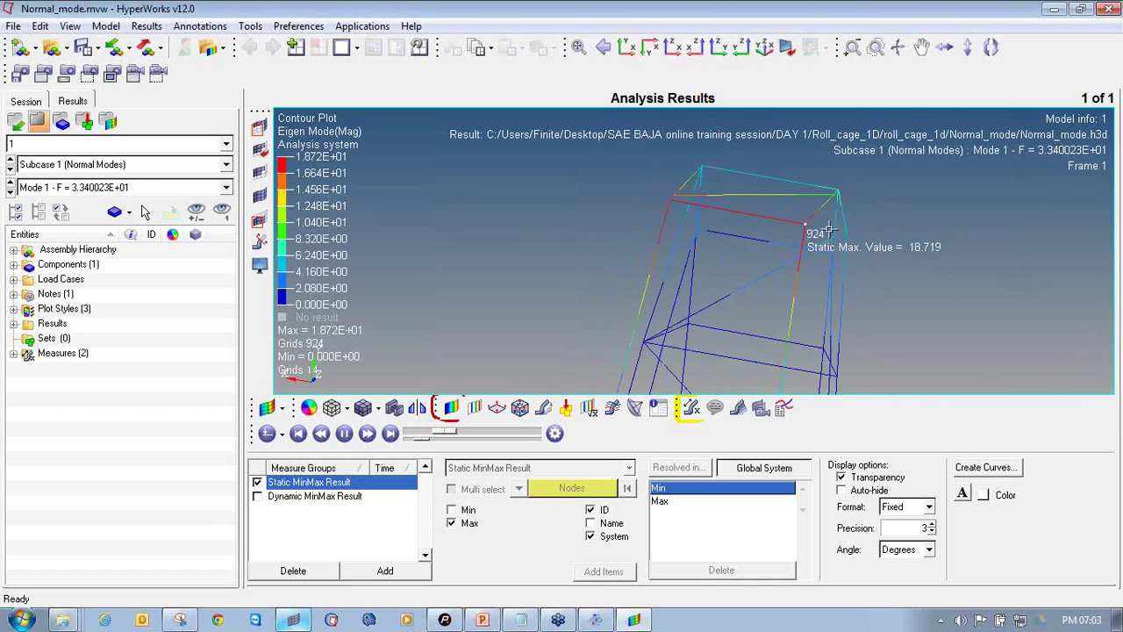
scroll(828, 264, down, 4)
ctrl+drag(573, 300, 704, 202)
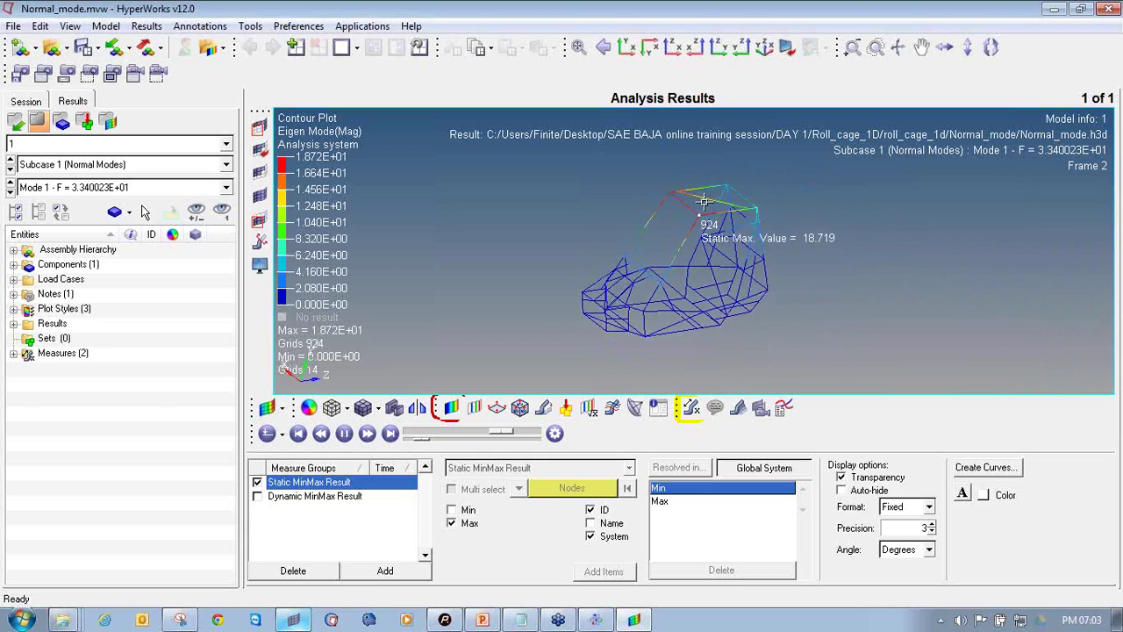
Step: Set the uniform scale factor for the Eigen mode deformed shape to 10
click(543, 408)
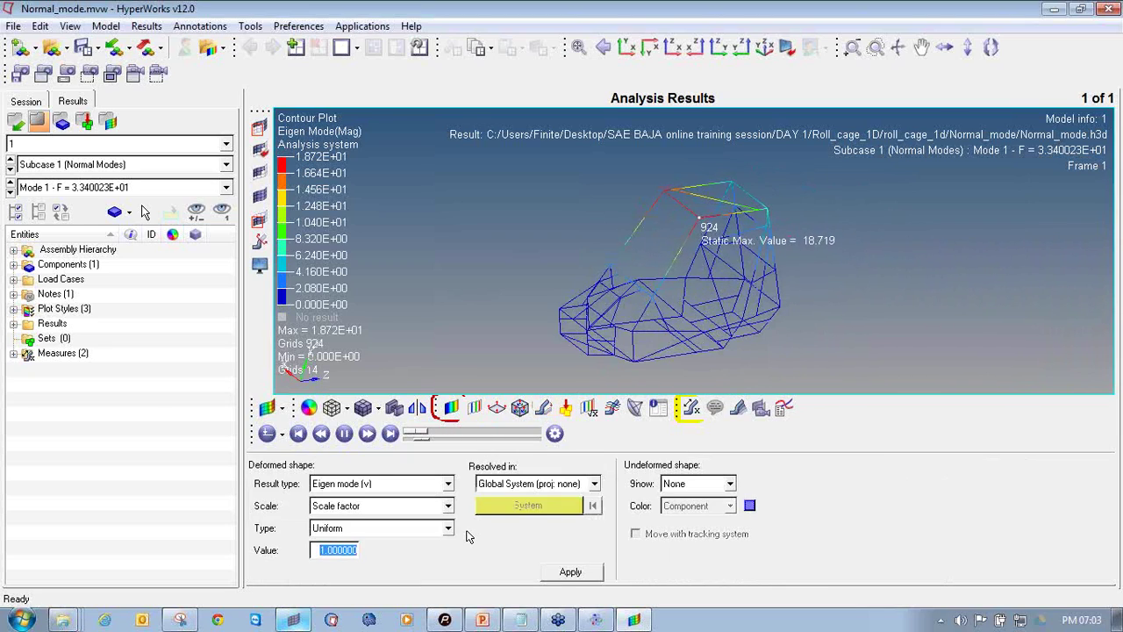
text(10)
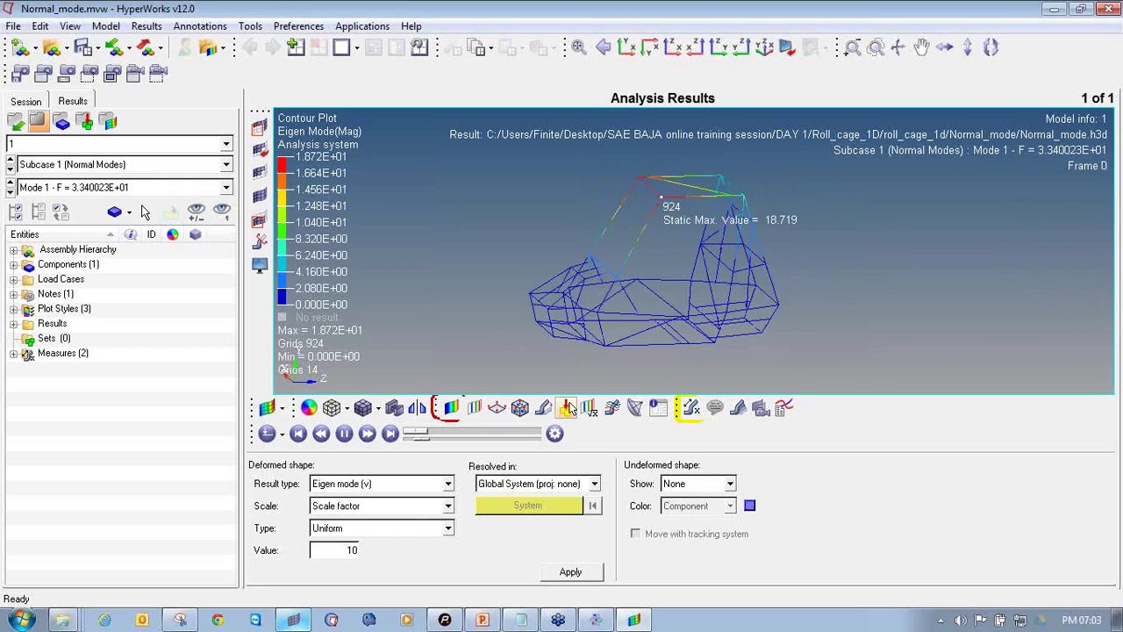
Step: Set the linear animation to 50 steps and raise its maximum frame rate to 30 frames per second
click(555, 433)
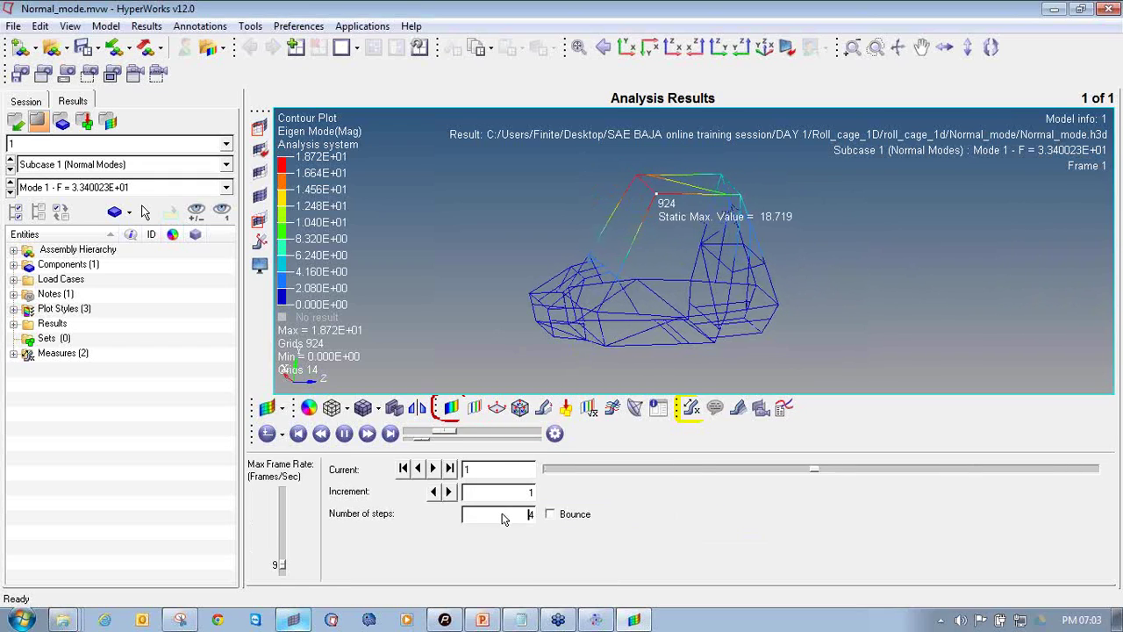
double_click(529, 514)
text(50)
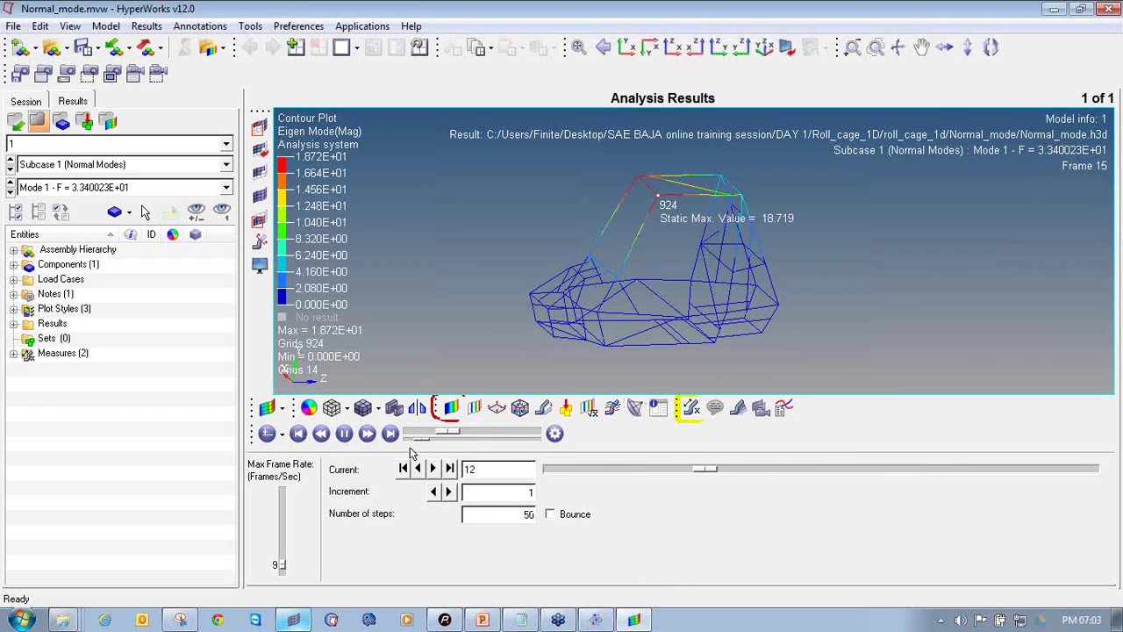
drag(434, 433, 466, 433)
click(431, 441)
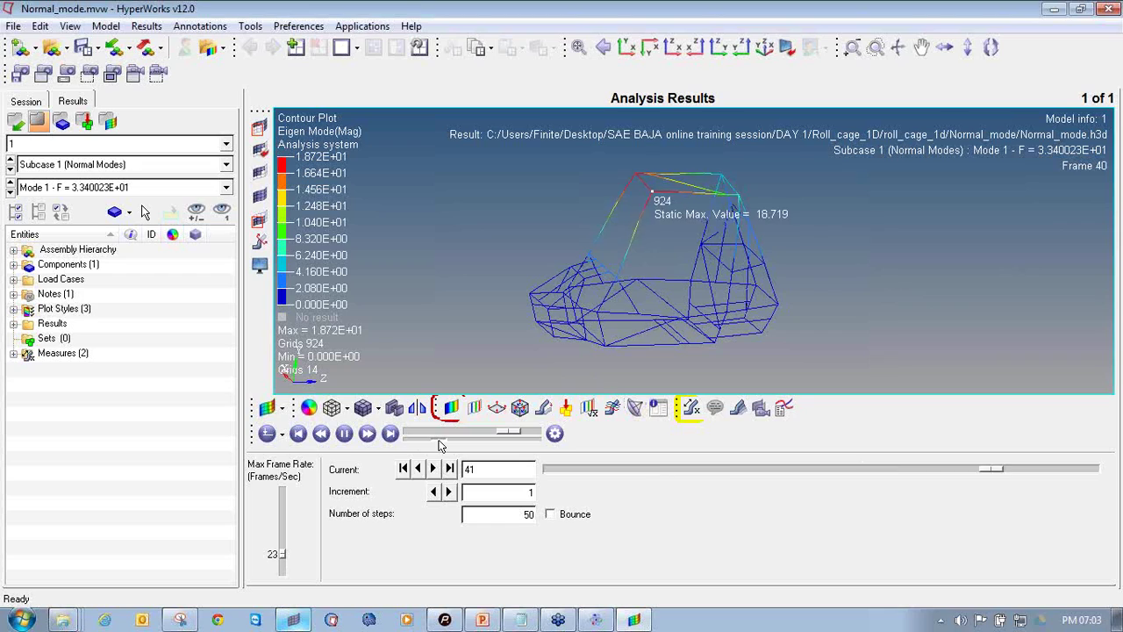
mouse_move(441, 445)
mouse_down()
mouse_move(477, 445)
mouse_move(452, 445)
mouse_up()
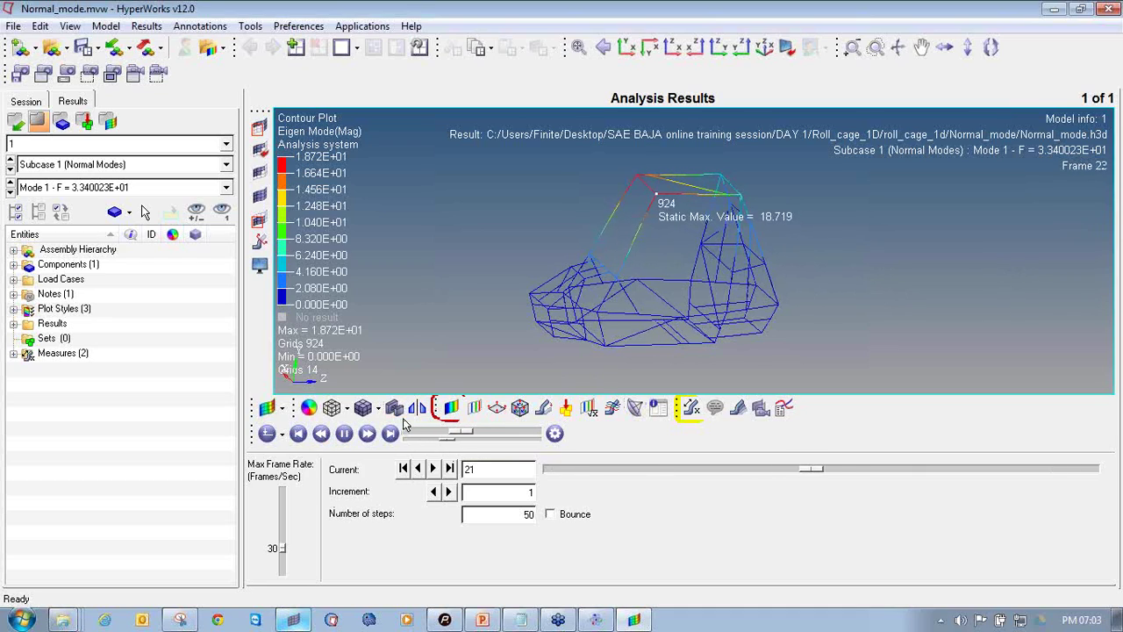
Step: Review the contoured, animated Eigen Mode shapes of Modes 2 through 10 one after another, and return to Mode 1
click(451, 408)
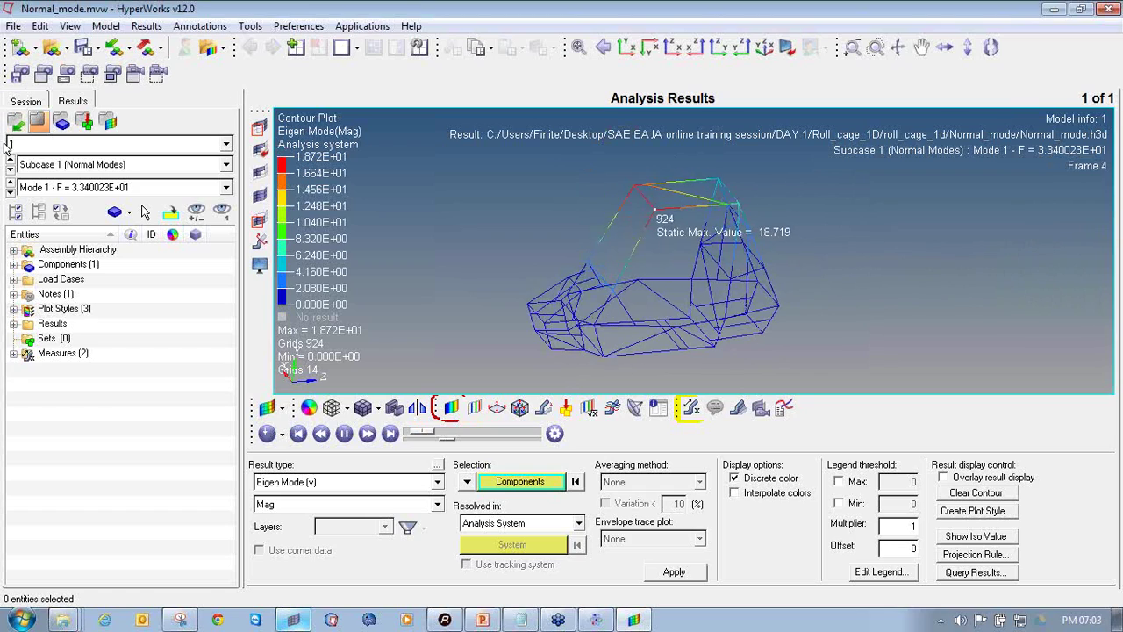
click(9, 191)
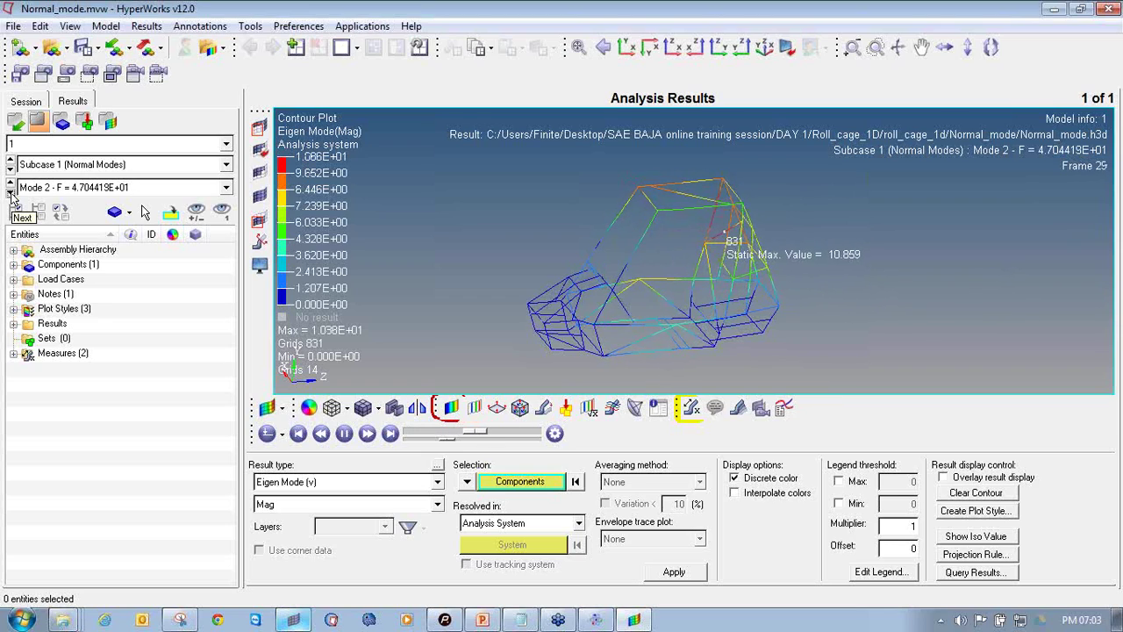
click(10, 191)
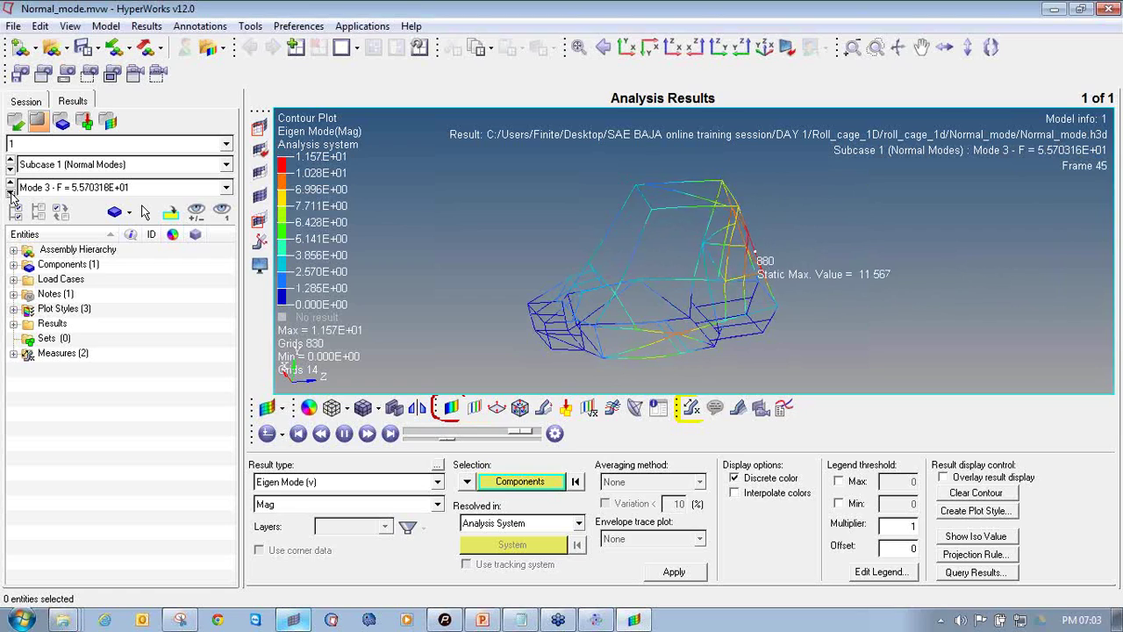
click(10, 191)
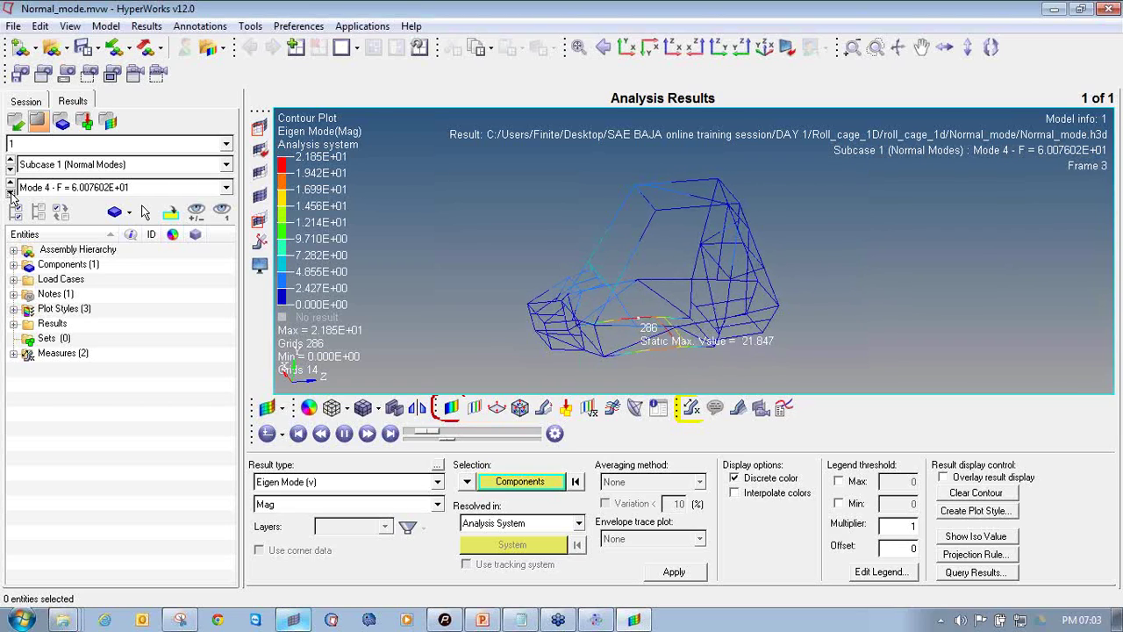
click(10, 191)
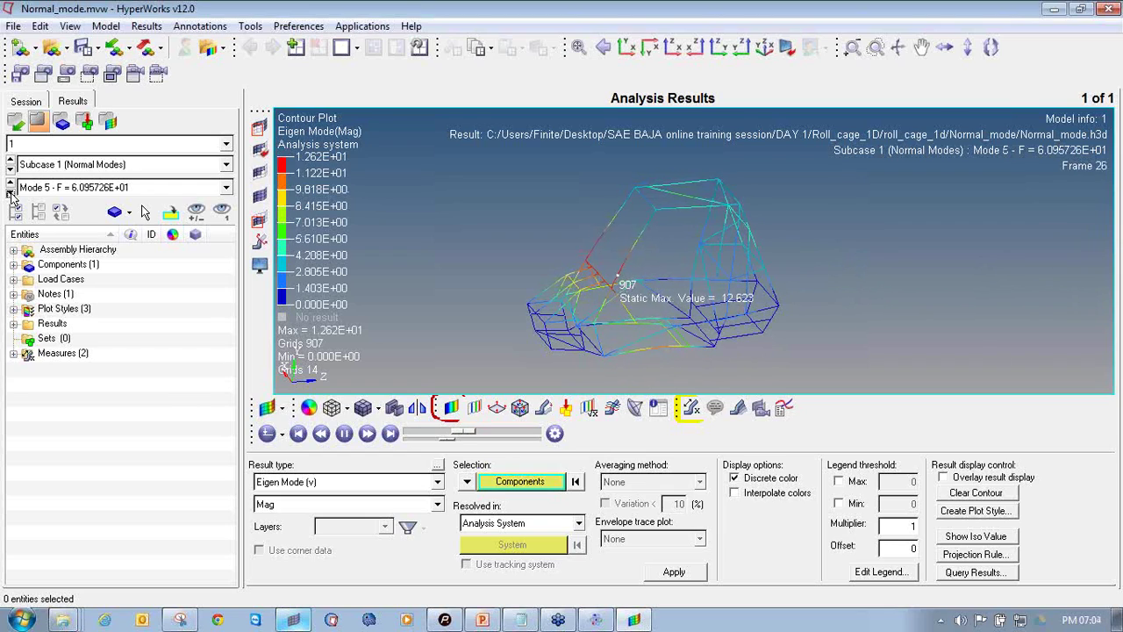
click(10, 192)
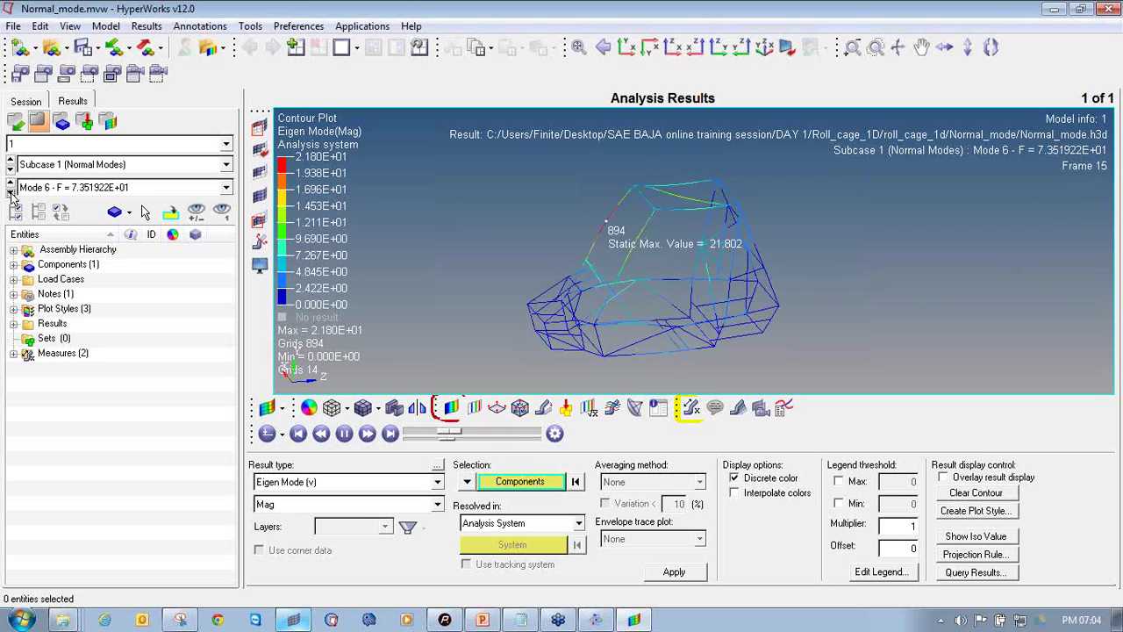
click(9, 193)
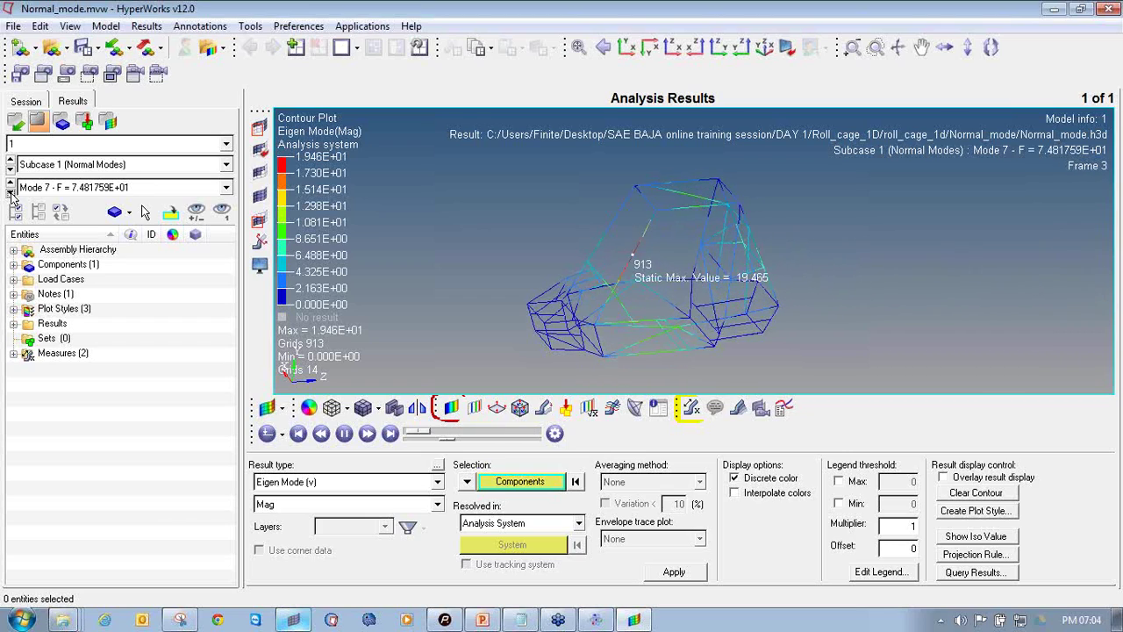
click(11, 192)
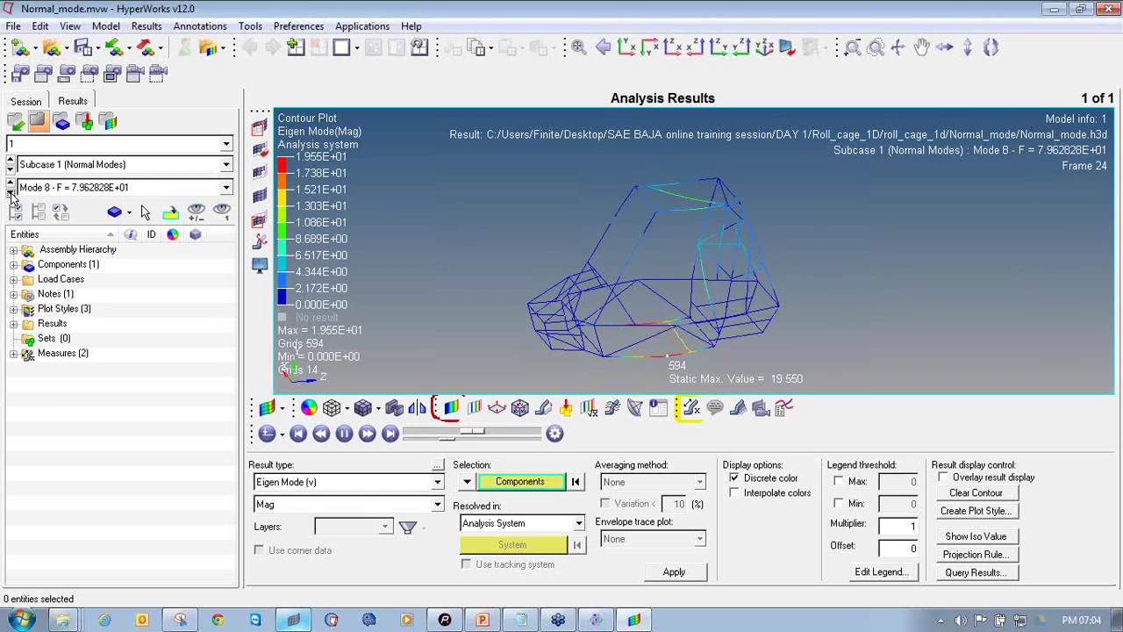
click(11, 192)
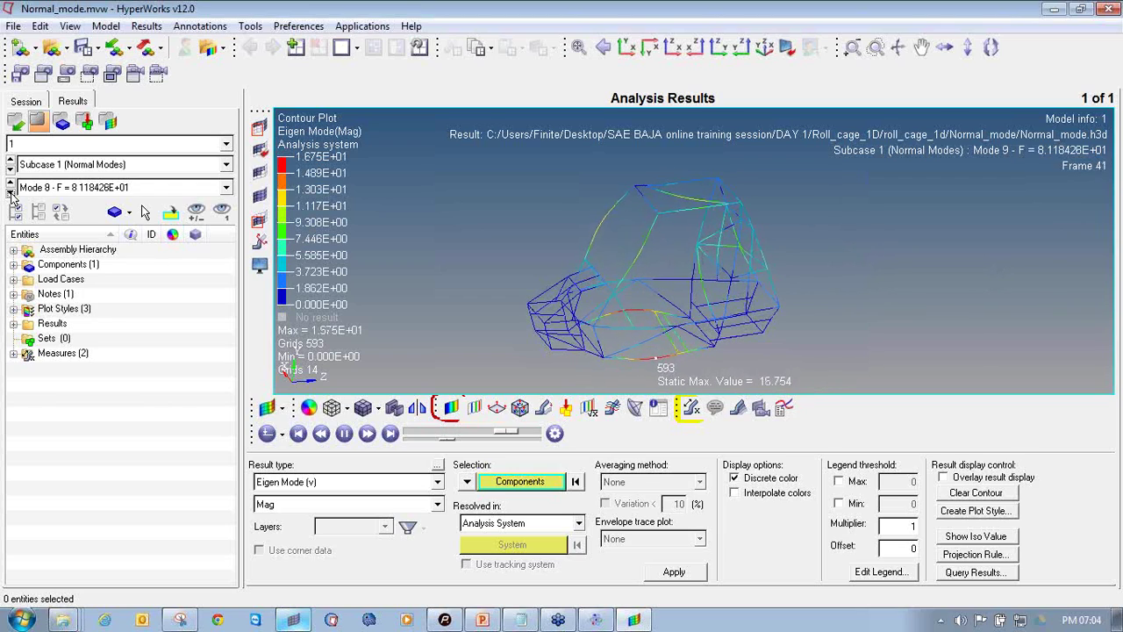
click(11, 192)
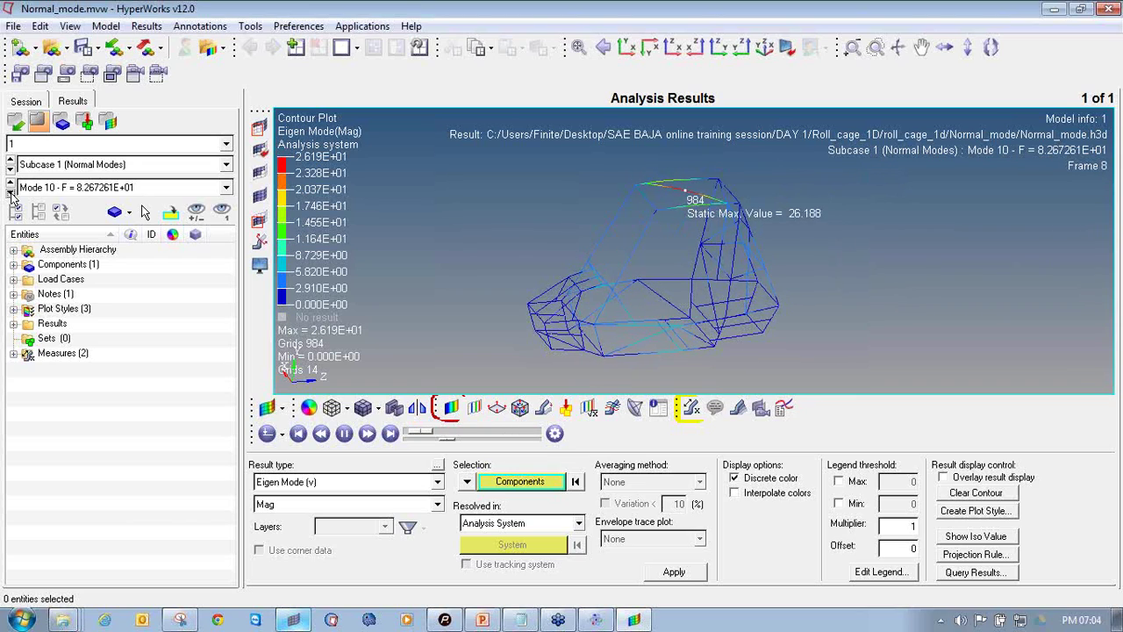
click(10, 193)
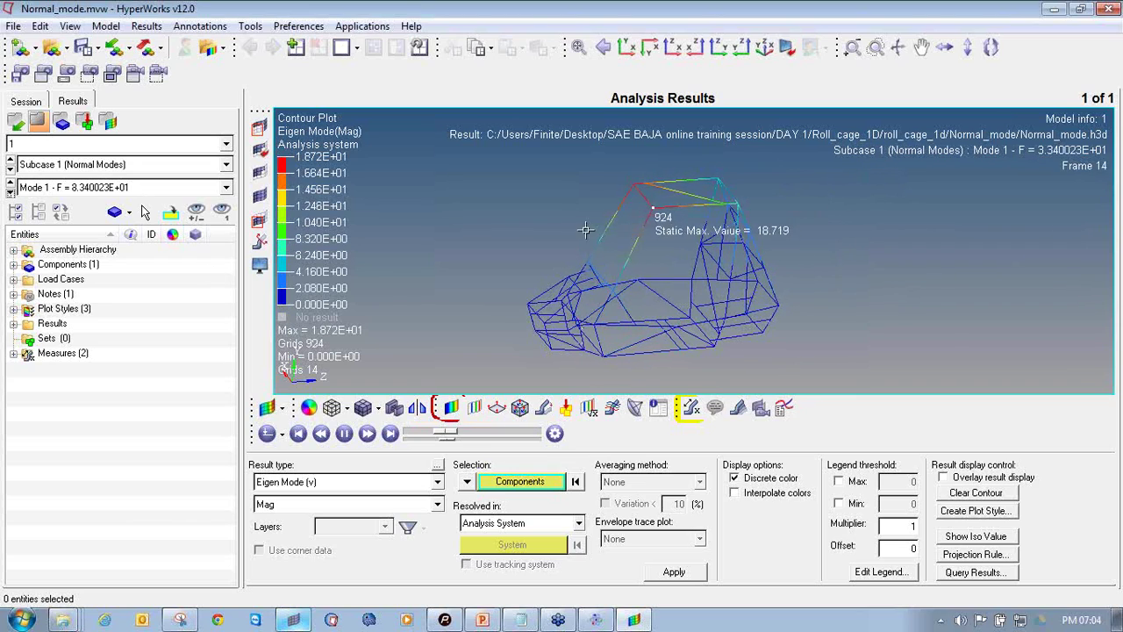